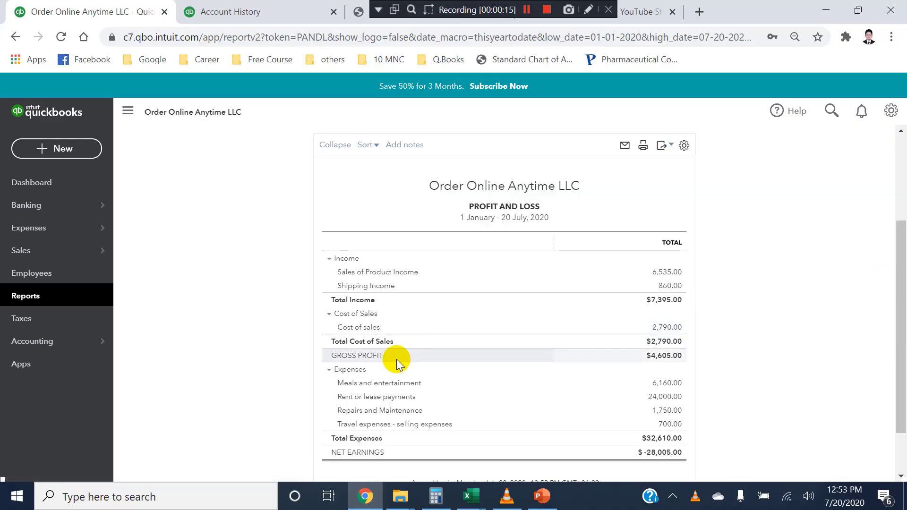
left_click_drag(899, 278, 902, 163)
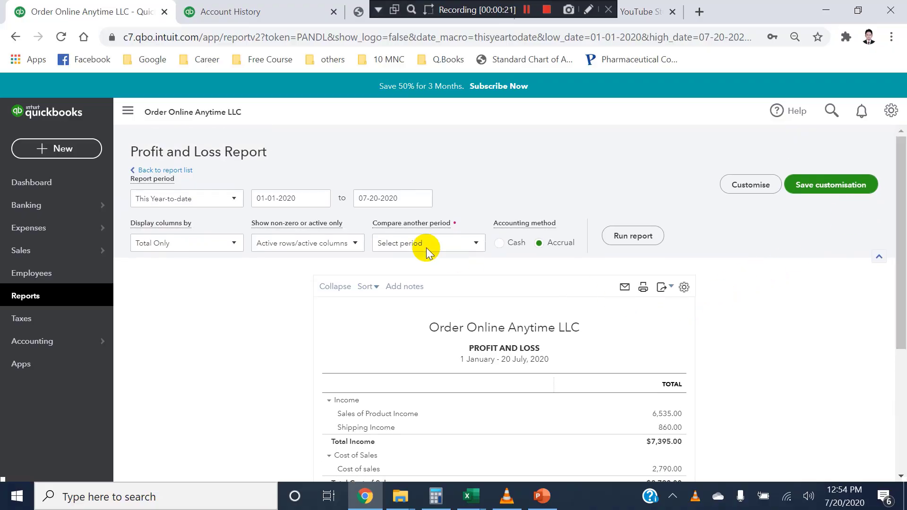
left_click(321, 198)
left_click(315, 232)
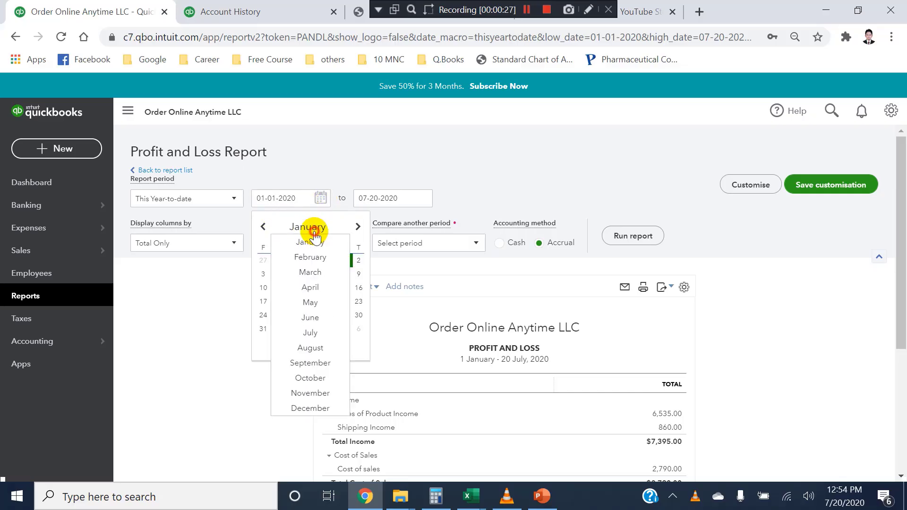
left_click(315, 232)
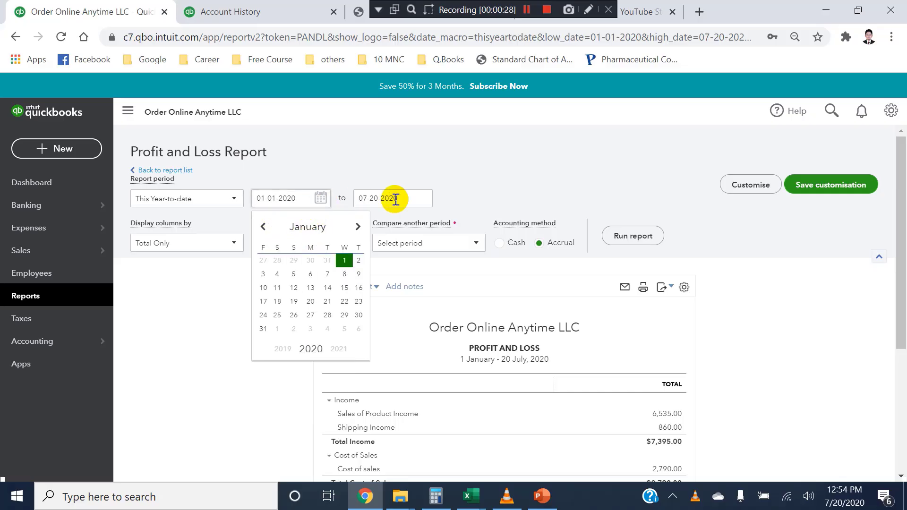
left_click(413, 204)
left_click(410, 226)
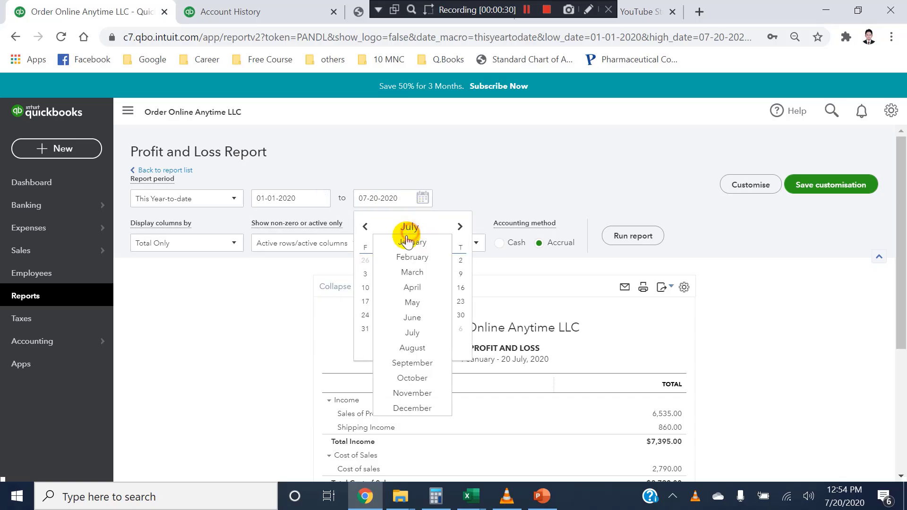
left_click(408, 272)
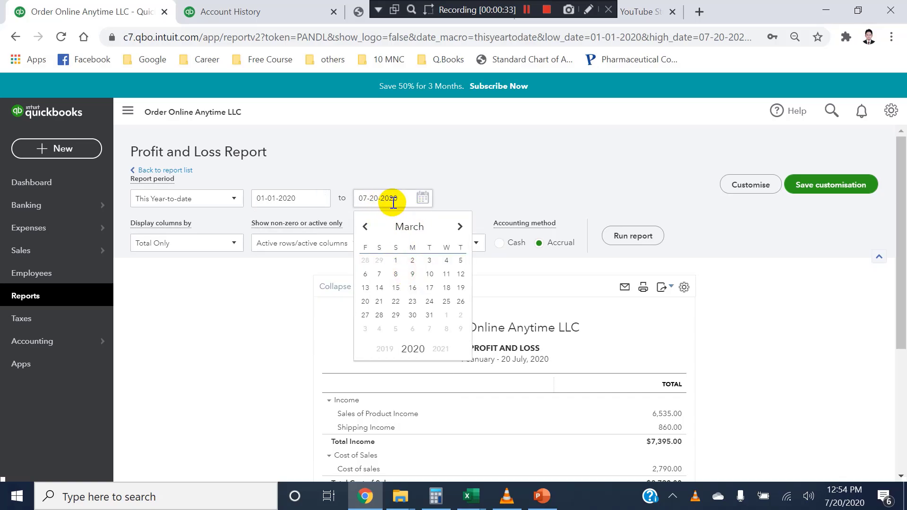
left_click(428, 198)
Set the end date of the Profit and Loss report period to 03-31-2020 and run the report.
left_click(420, 201)
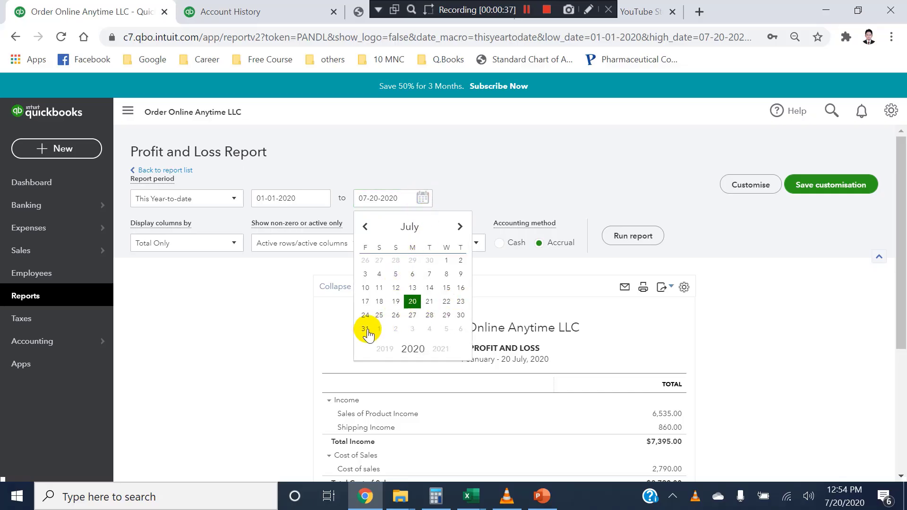
left_click(406, 228)
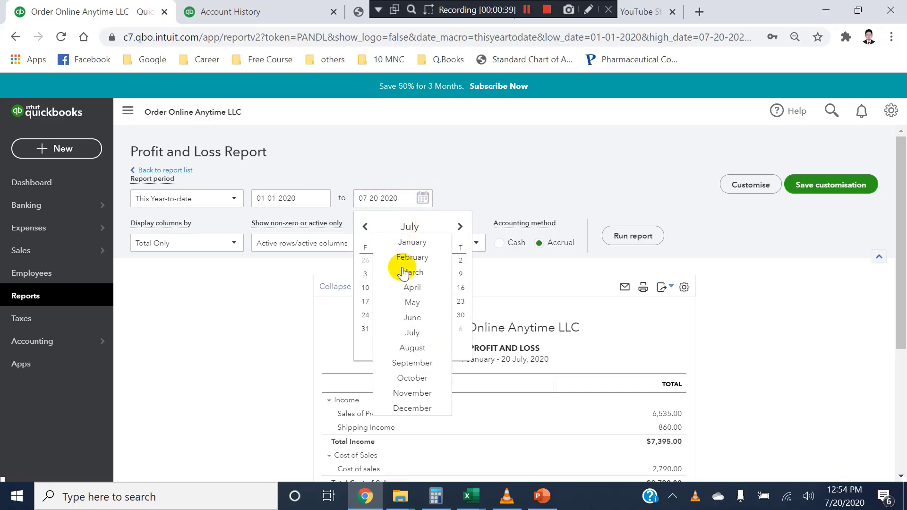
left_click(403, 273)
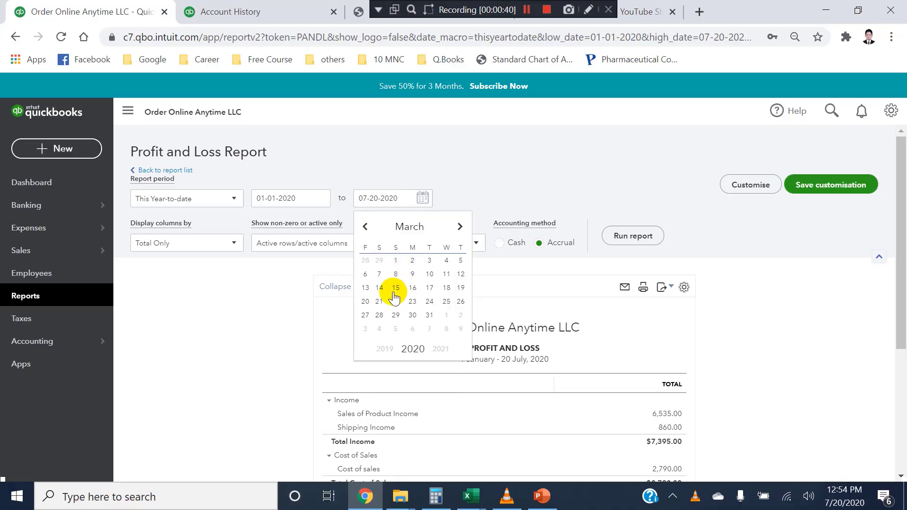
left_click(428, 314)
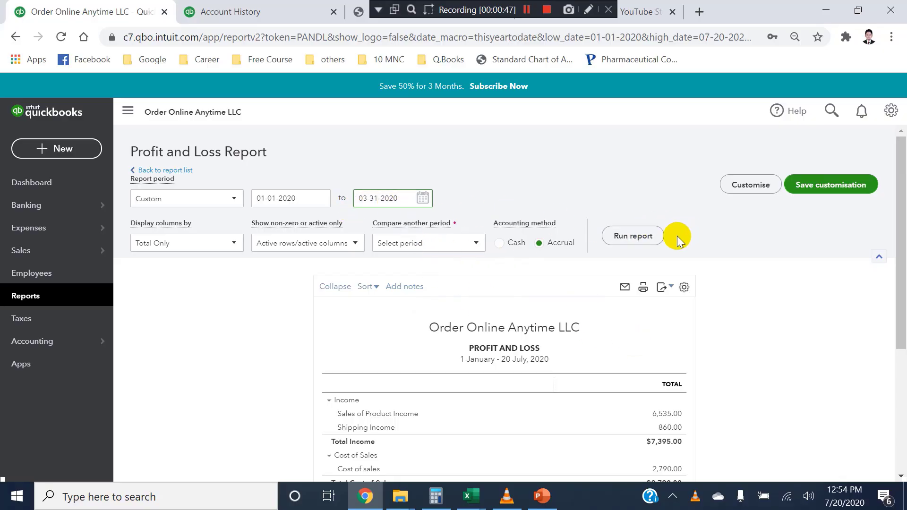
left_click(643, 247)
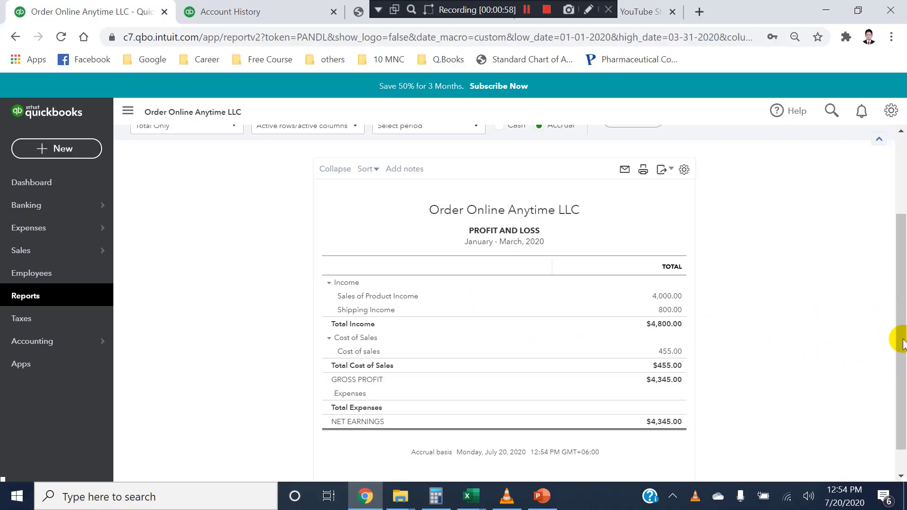
Examine the reporting period and the net earnings in the regenerated Profit and Loss report.
mouse_move(900, 340)
left_mouse_down()
mouse_move(898, 300)
mouse_move(888, 337)
left_mouse_up()
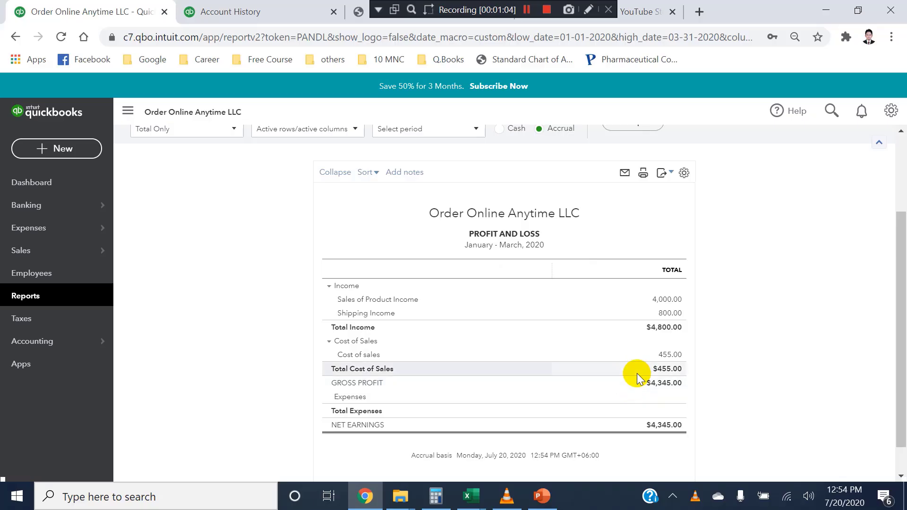
key("ctrl+alt+d")
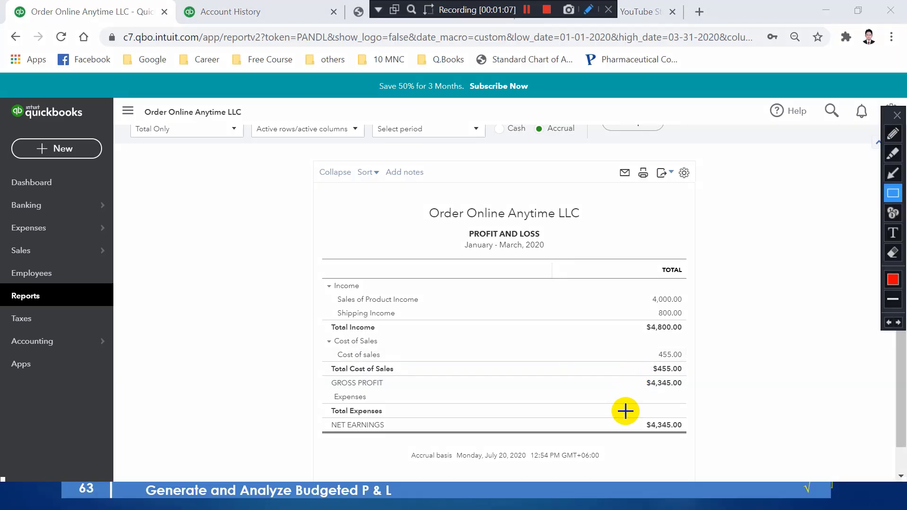
left_click_drag(630, 415, 686, 440)
key("ctrl+alt+d")
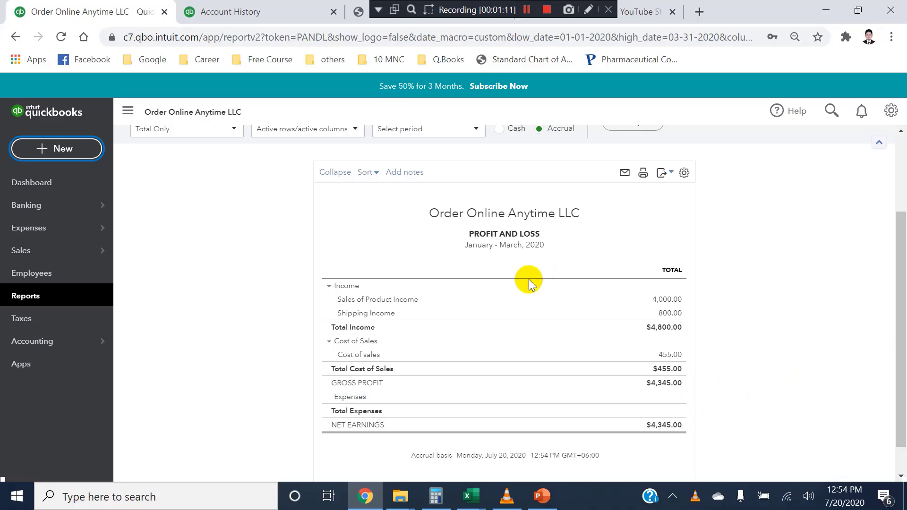
key("ctrl+alt+d")
left_click_drag(458, 239, 558, 259)
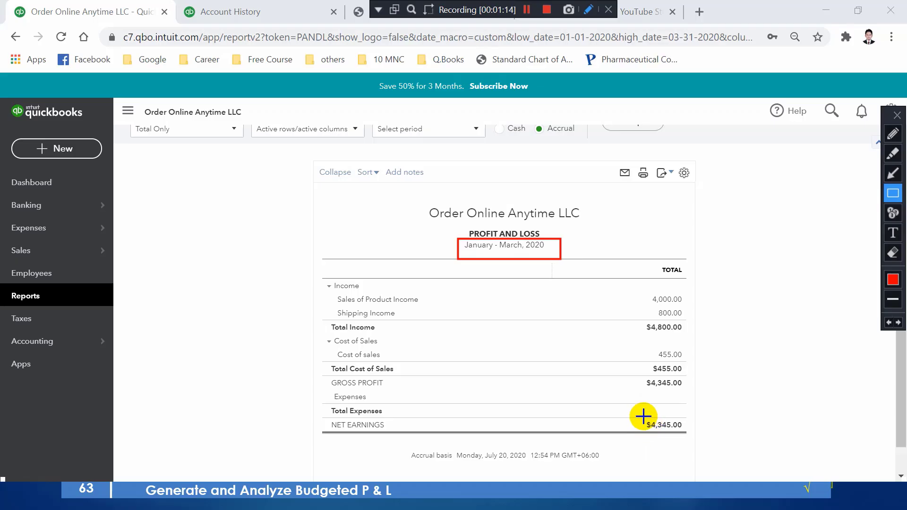
left_click_drag(643, 415, 667, 439)
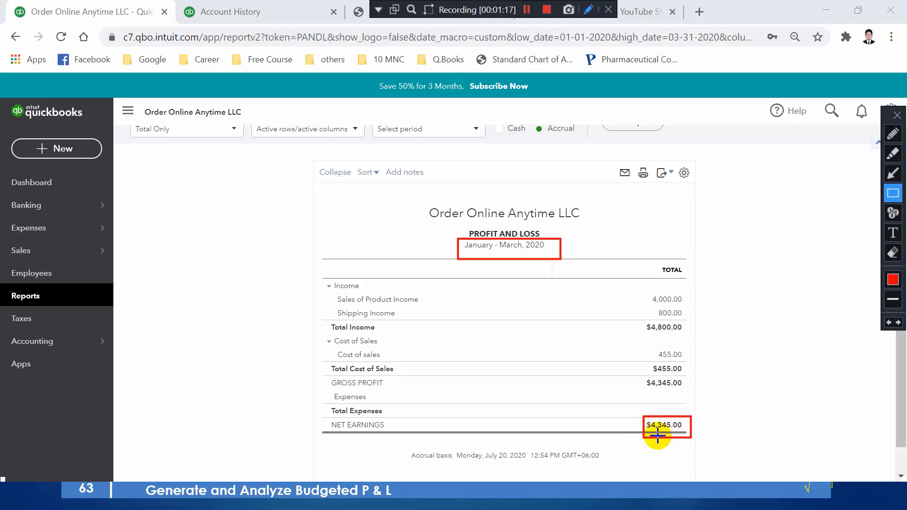
key("Escape")
Try the Non-zero rows option for the report and restore the Active rows setting.
scroll(901, 376, "up", 3)
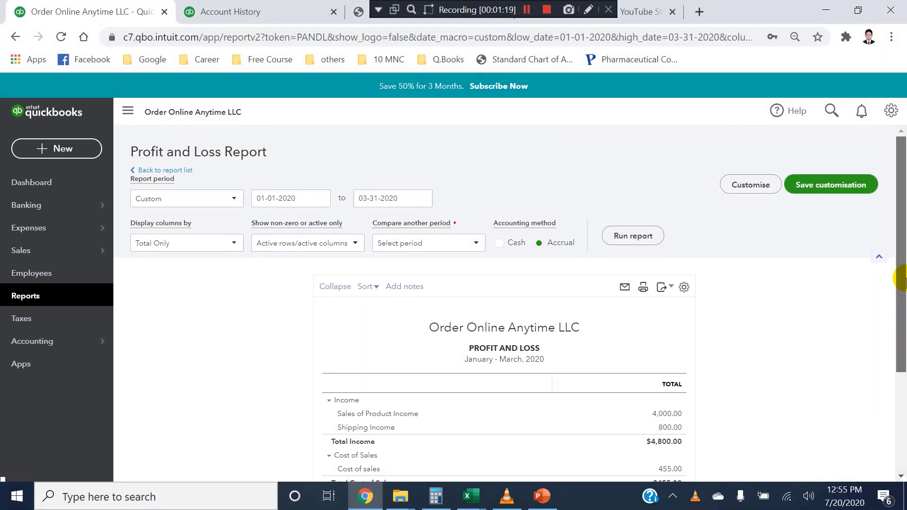
left_click(354, 246)
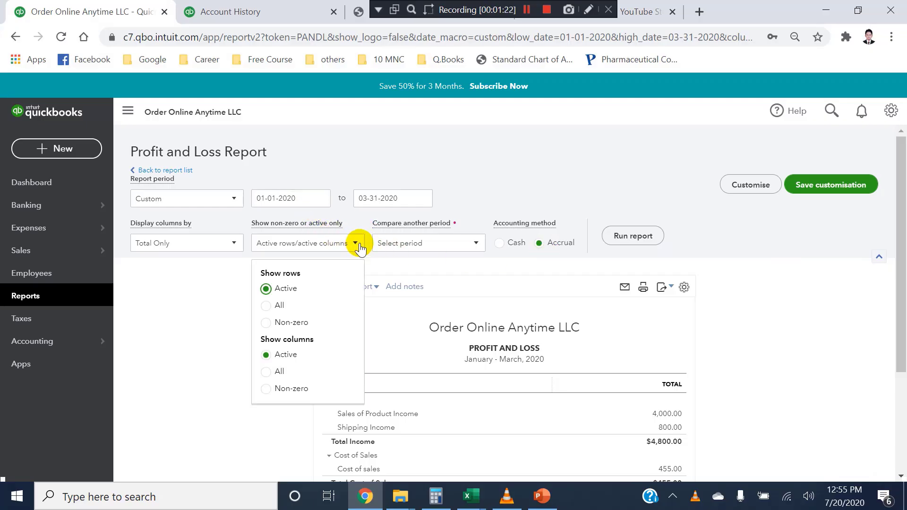
scroll(902, 293, "down", 1)
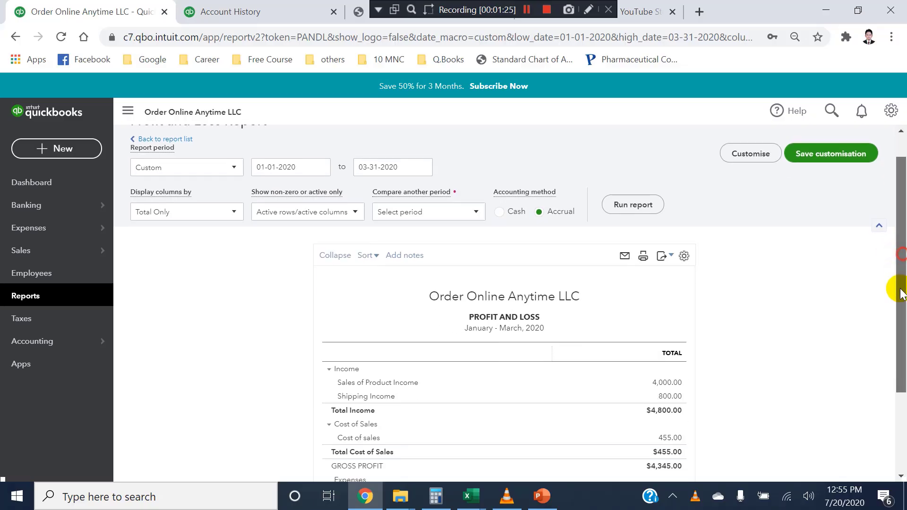
left_click_drag(901, 292, 901, 343)
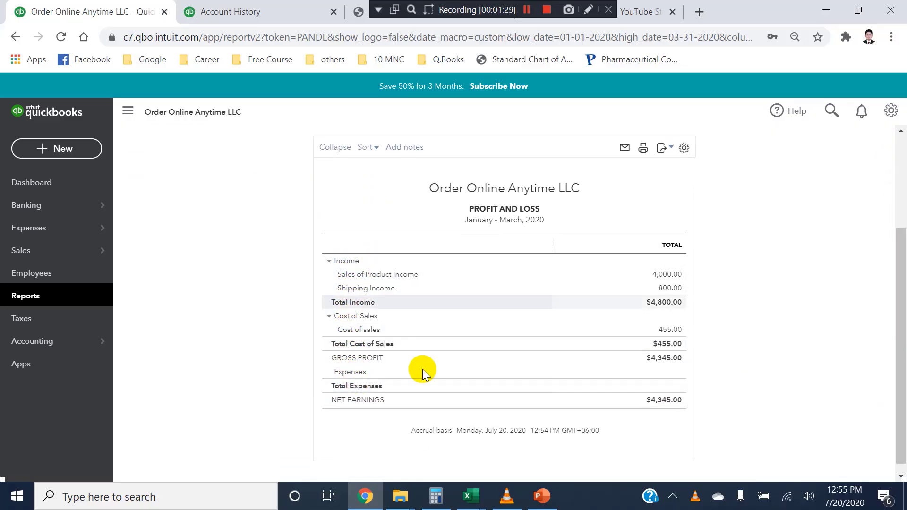
left_click_drag(900, 340, 902, 266)
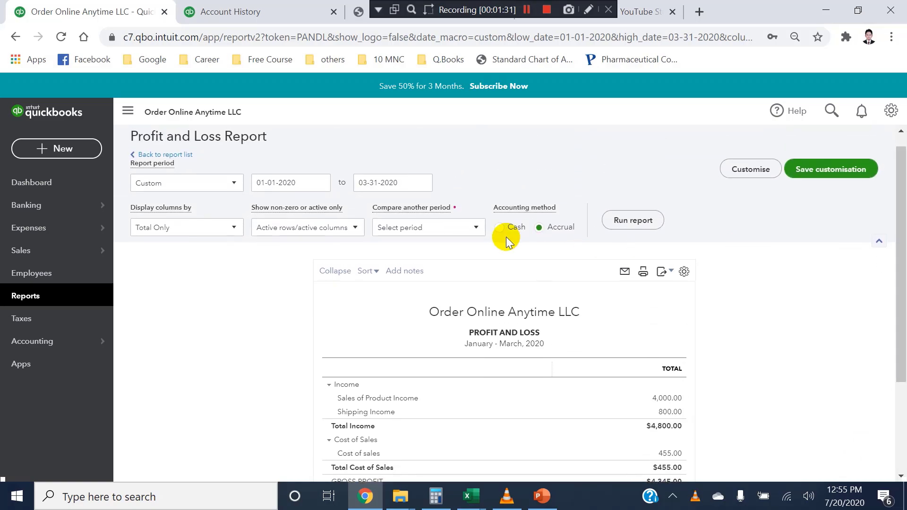
left_click(357, 229)
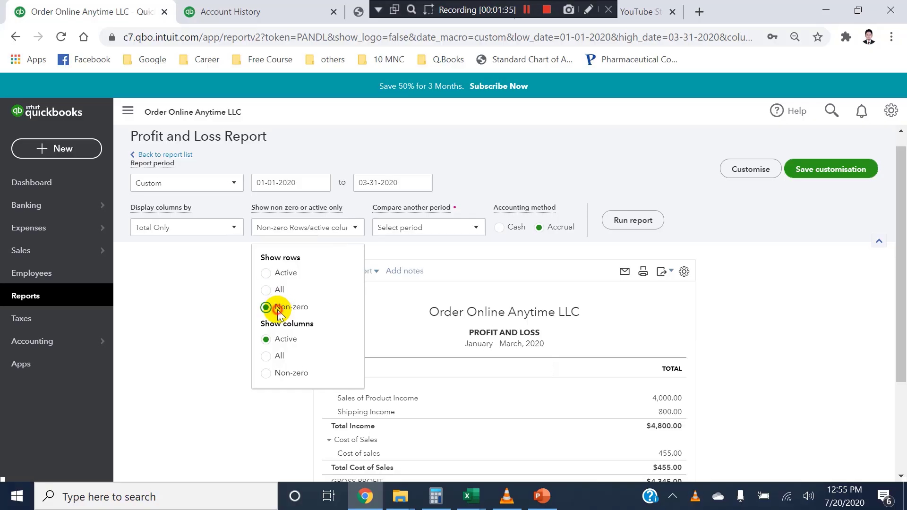
left_click(281, 273)
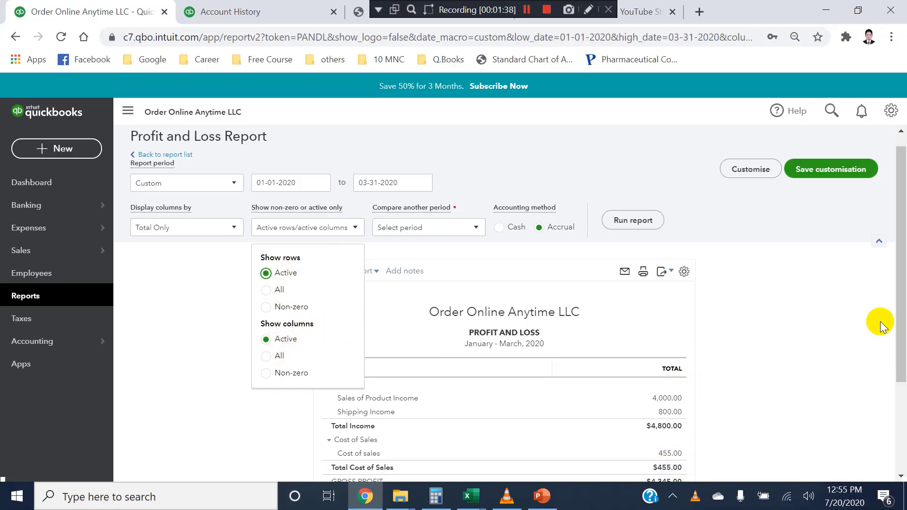
left_click_drag(899, 325, 898, 284)
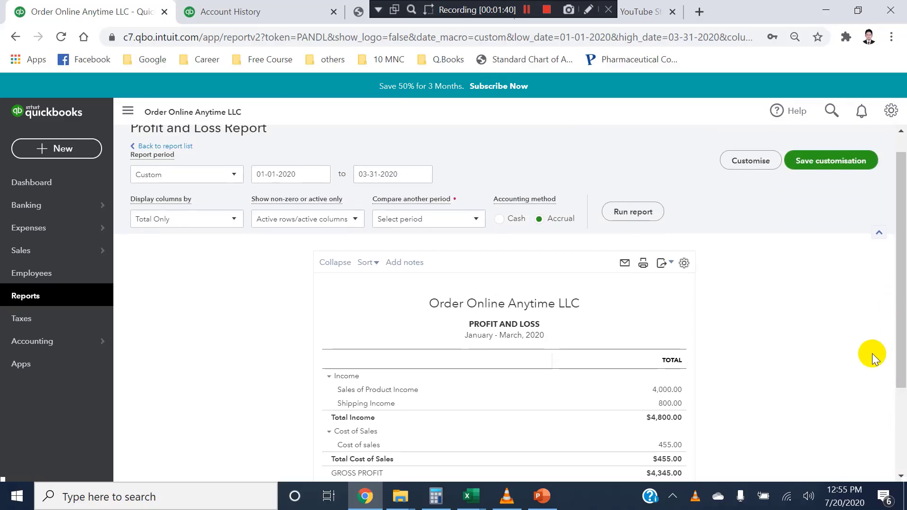
Display the Profit and Loss columns by Months, run the report and review the monthly figures.
scroll(900, 326, "down", 2)
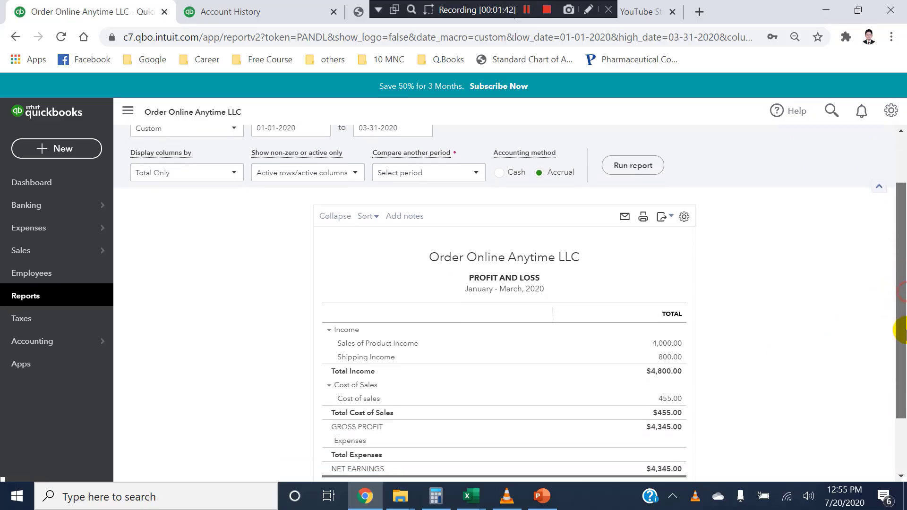
scroll(901, 311, "up", 2)
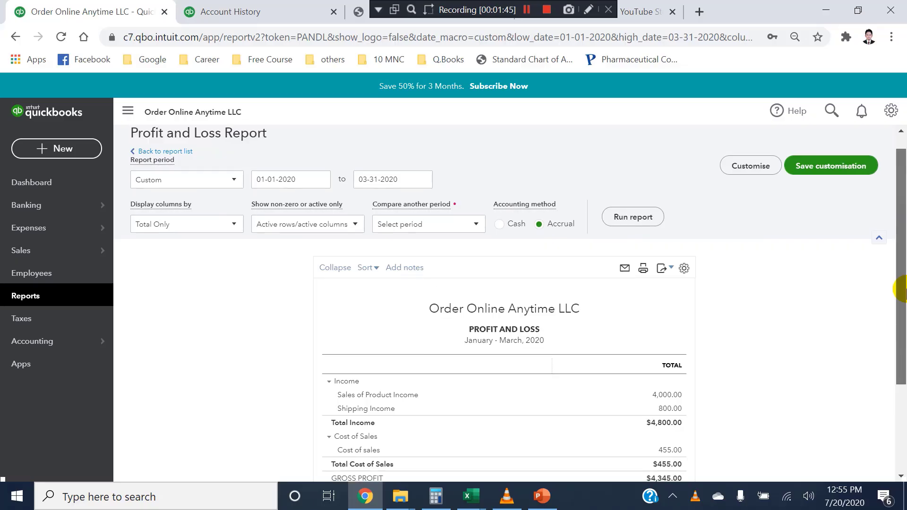
left_click_drag(900, 290, 900, 331)
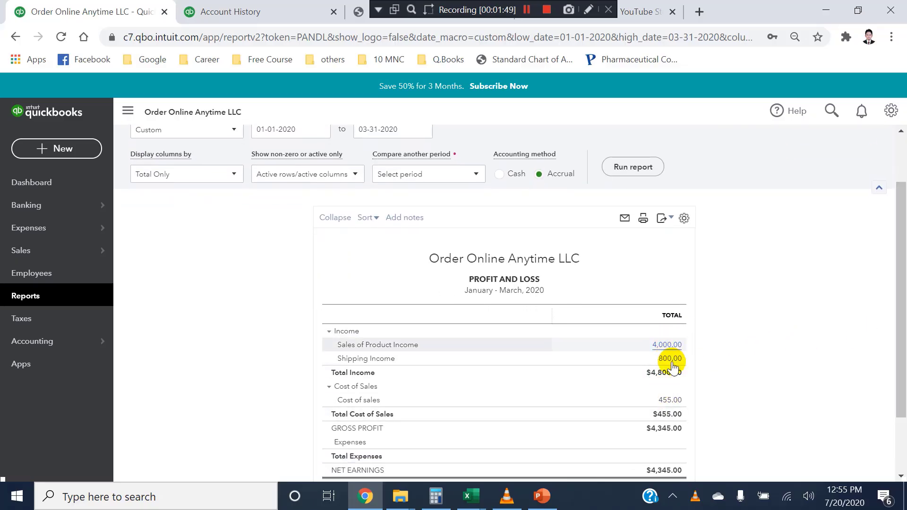
left_click(210, 175)
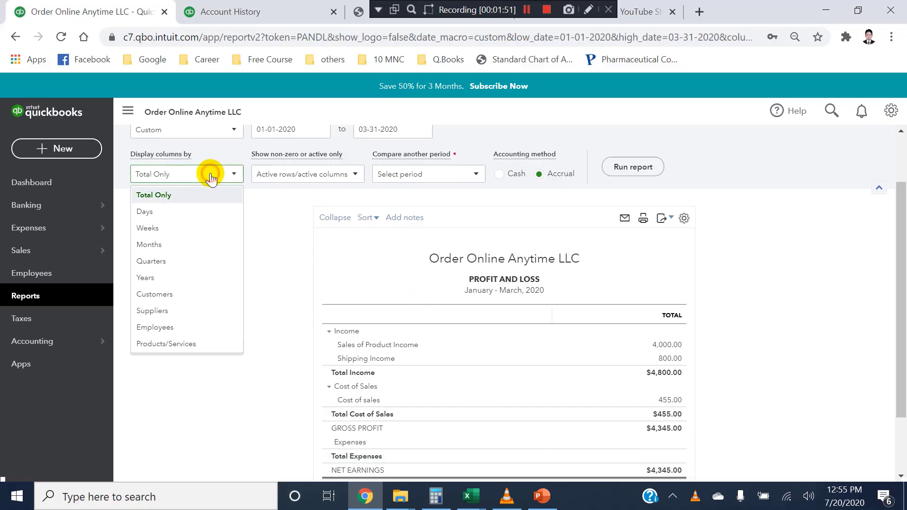
left_click(166, 245)
left_click(622, 172)
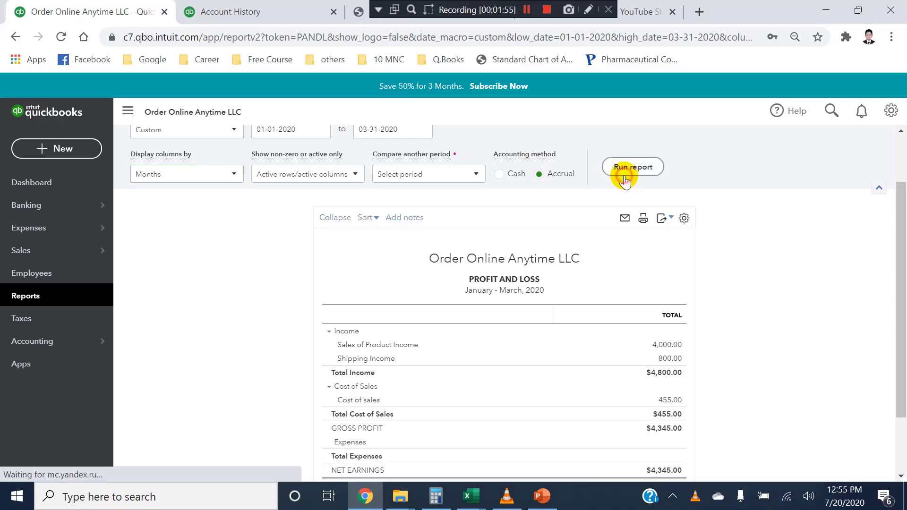
scroll(634, 370, "down", 1)
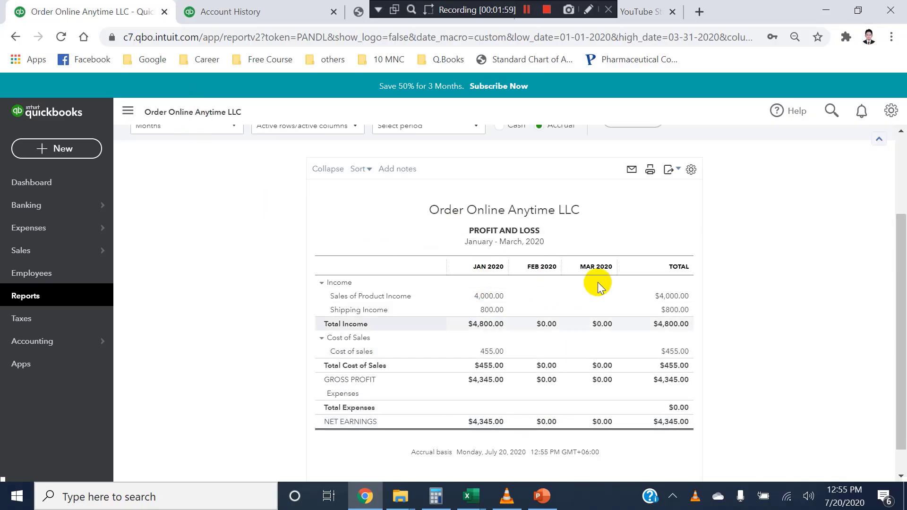
mouse_move(901, 345)
left_mouse_down()
mouse_move(901, 281)
mouse_move(901, 336)
left_mouse_up()
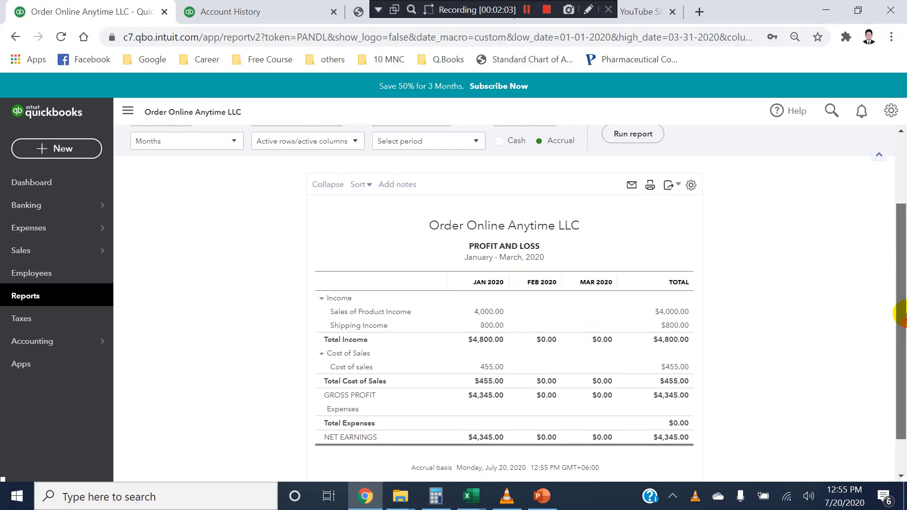
scroll(900, 283, "up", 2)
scroll(900, 313, "down", 2)
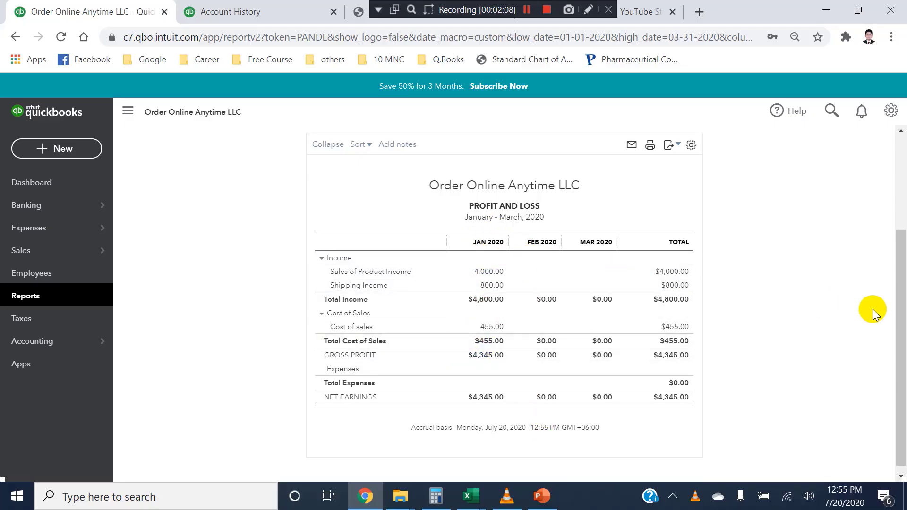
Set the start date of the Profit and Loss report period to 07-01-2019.
scroll(900, 260, "up", 3)
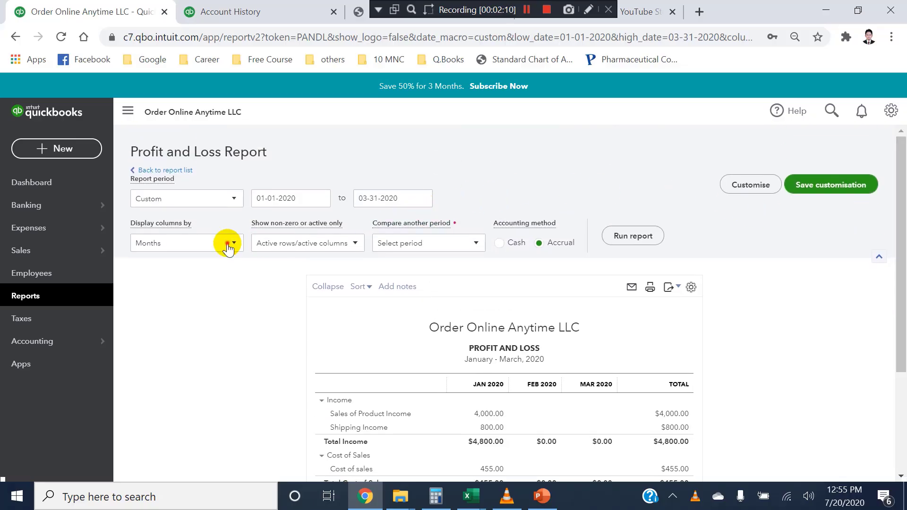
left_click(228, 246)
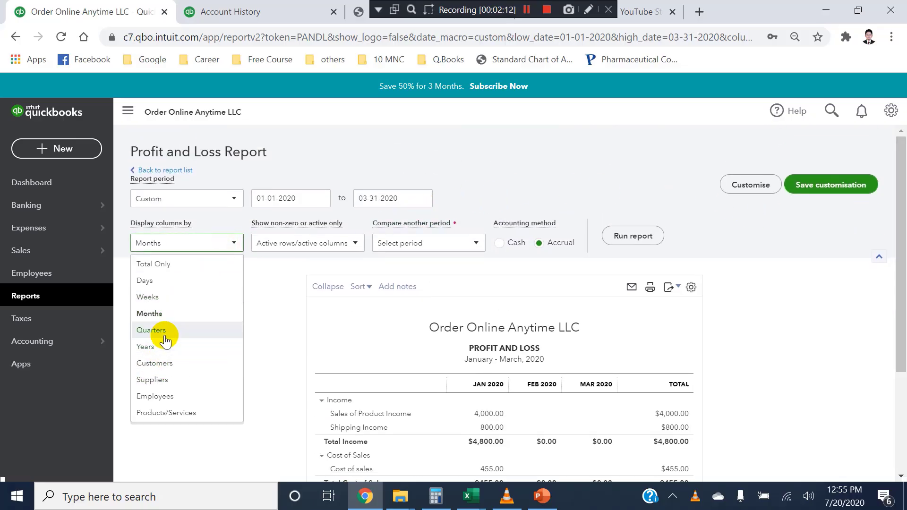
left_click(321, 197)
left_click(294, 228)
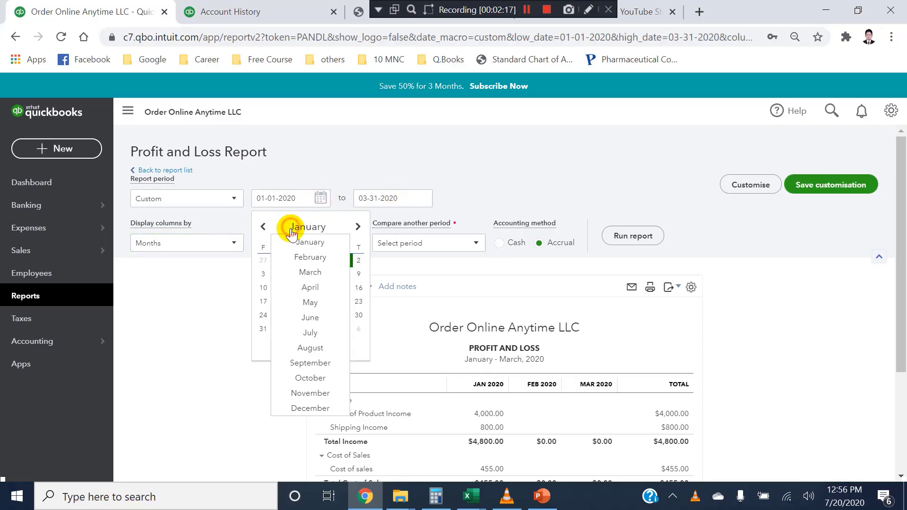
left_click(310, 317)
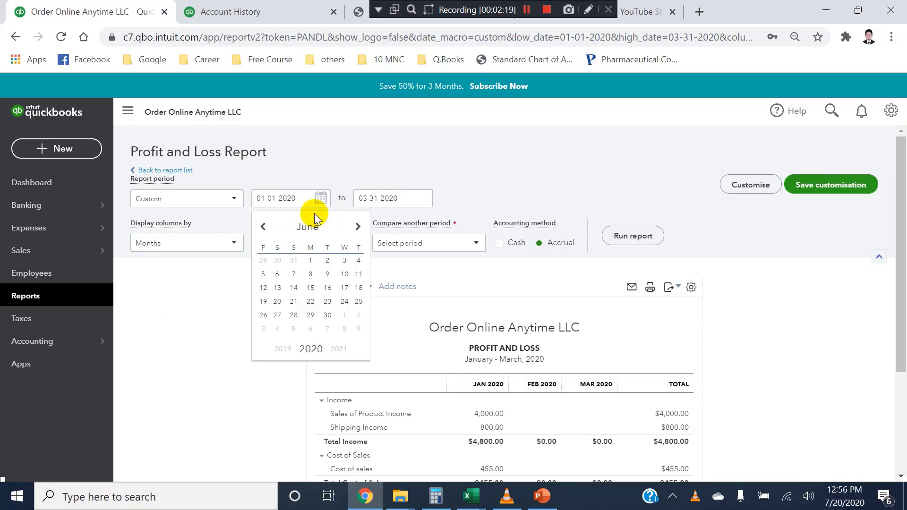
left_click(284, 349)
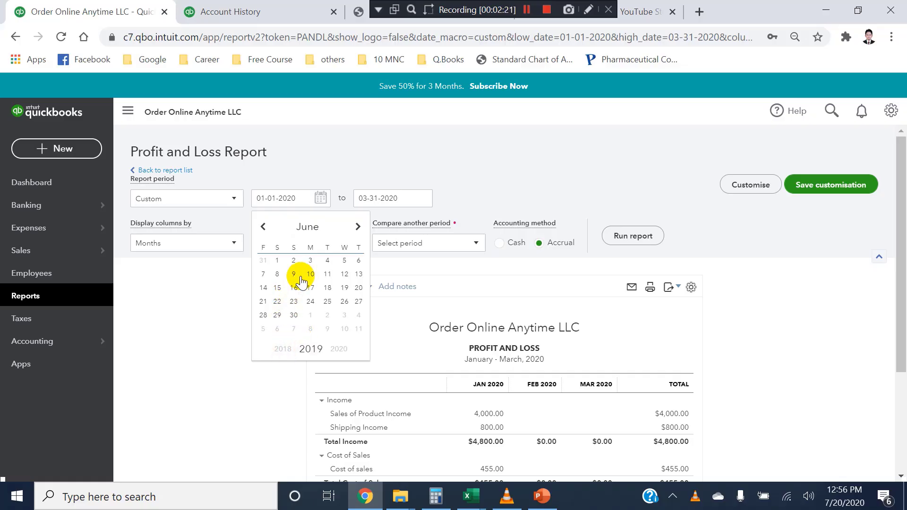
left_click(312, 221)
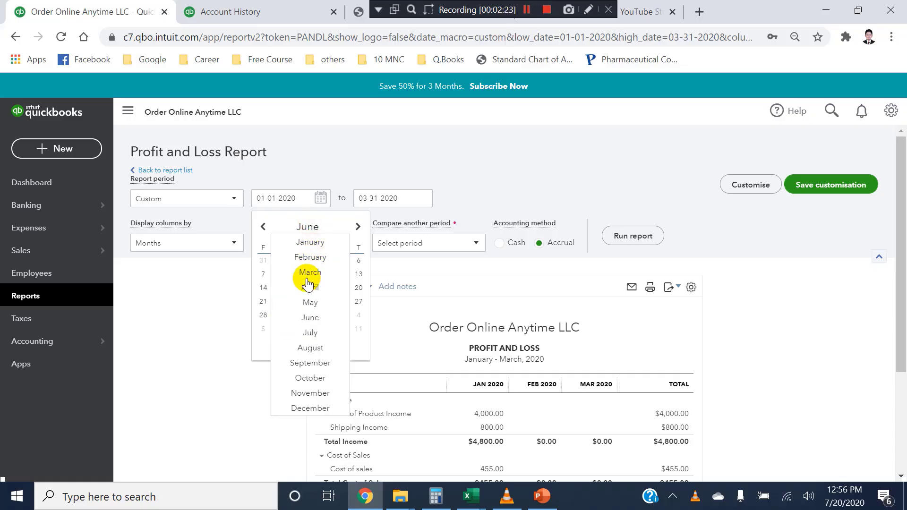
left_click(312, 333)
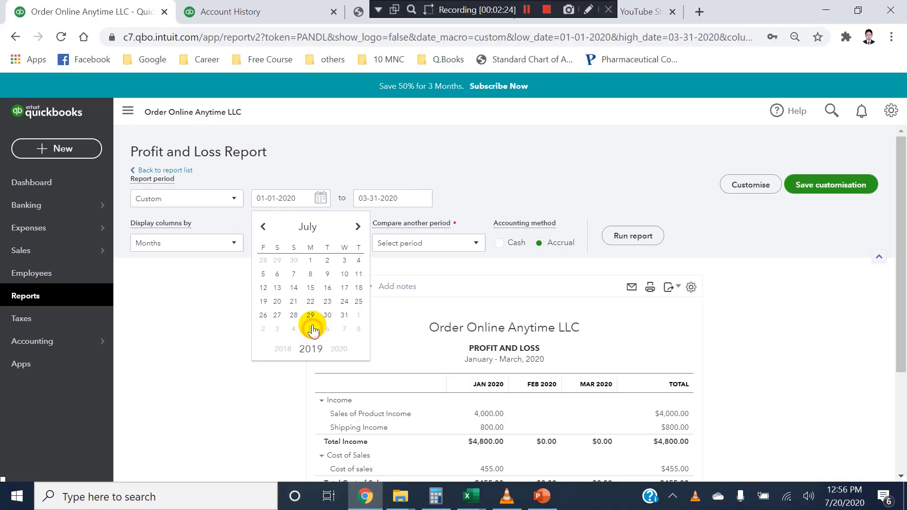
left_click(310, 257)
Set the end date of the report period to 06-30-2020 and run the monthly report.
left_click(422, 206)
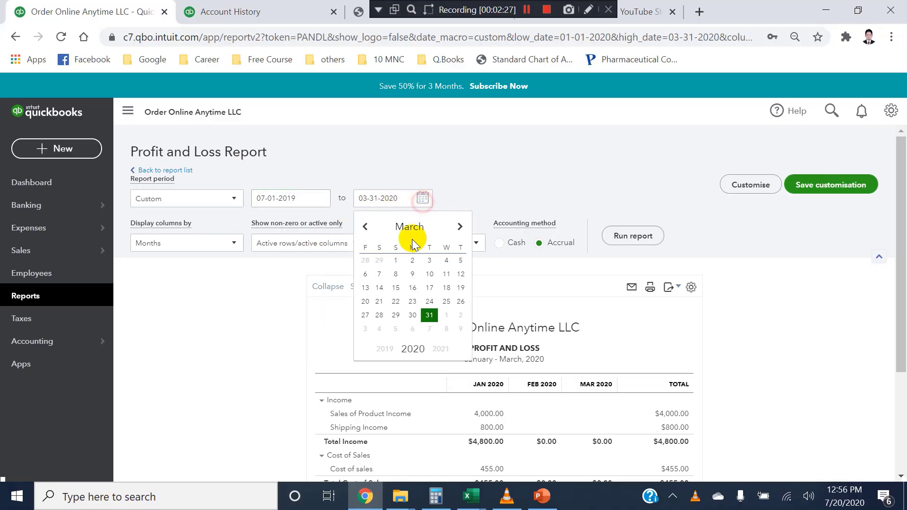
left_click(409, 227)
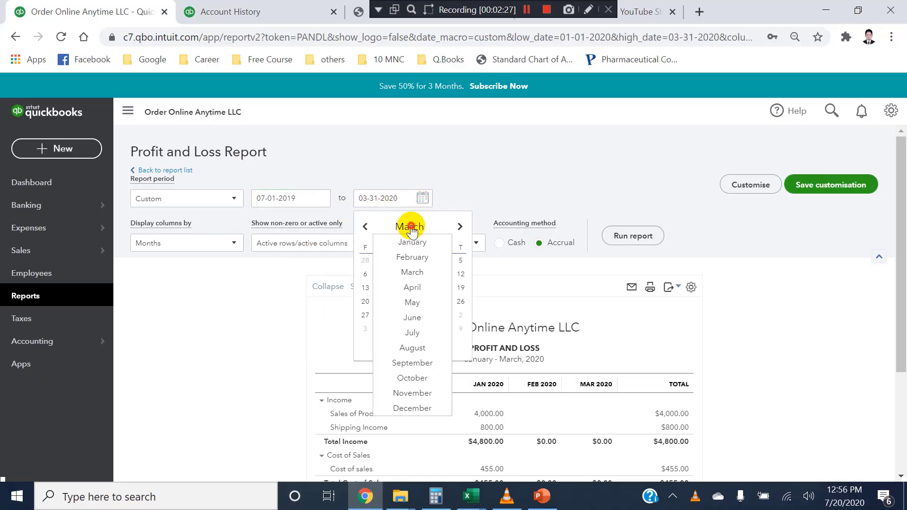
left_click(410, 318)
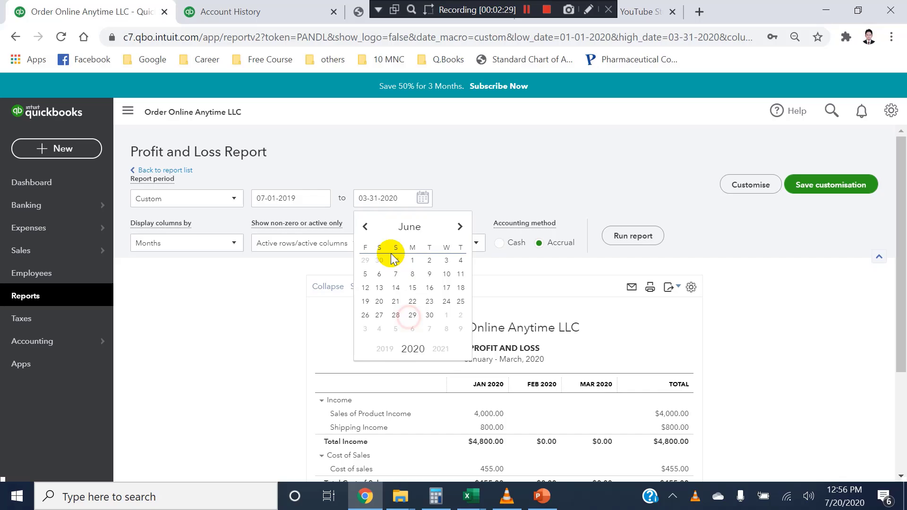
left_click(429, 315)
left_click(624, 236)
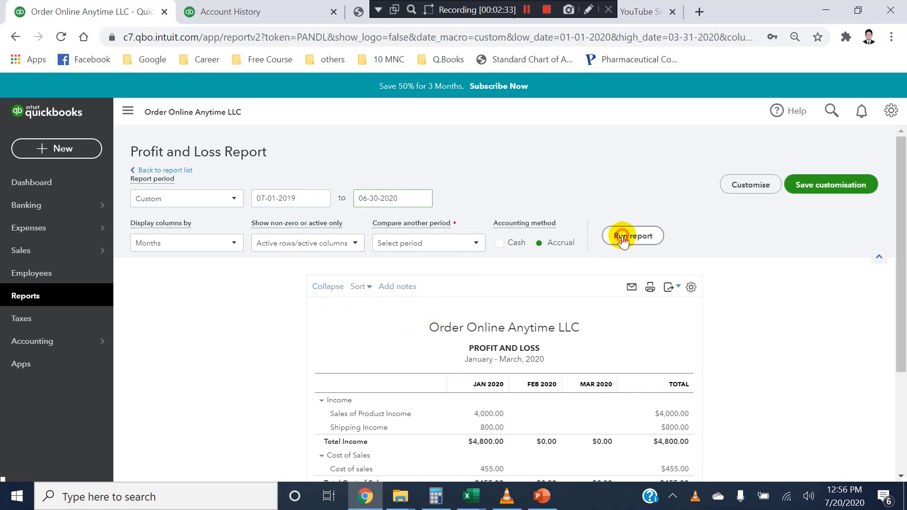
scroll(586, 260, "down", 3)
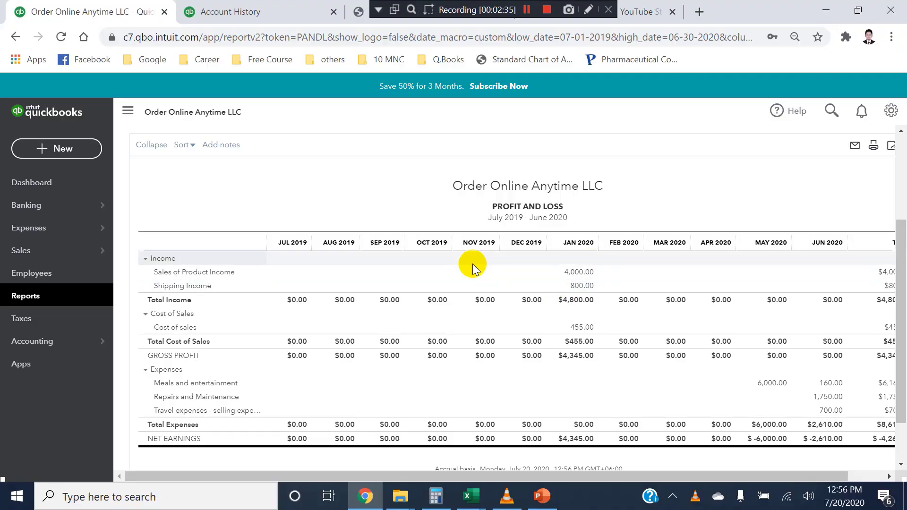
Display the Profit and Loss columns by Quarters and run the report.
left_click_drag(901, 284, 900, 238)
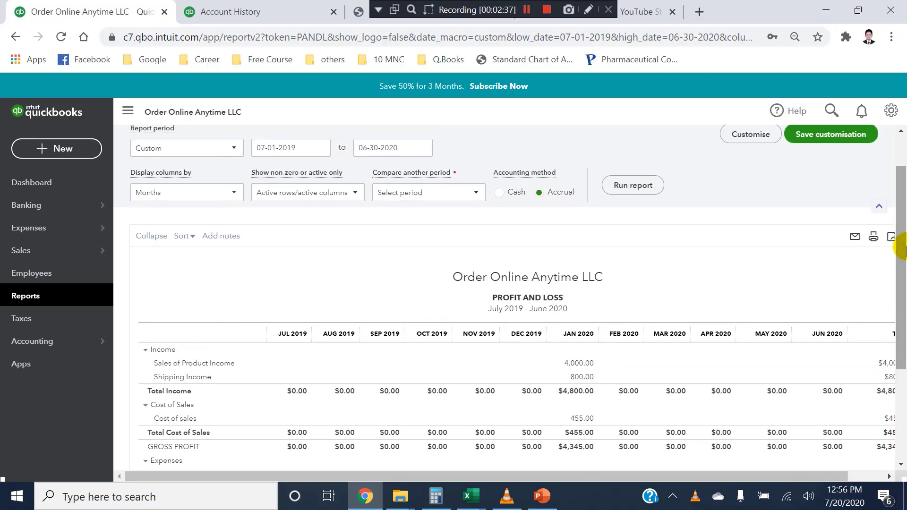
left_click(231, 198)
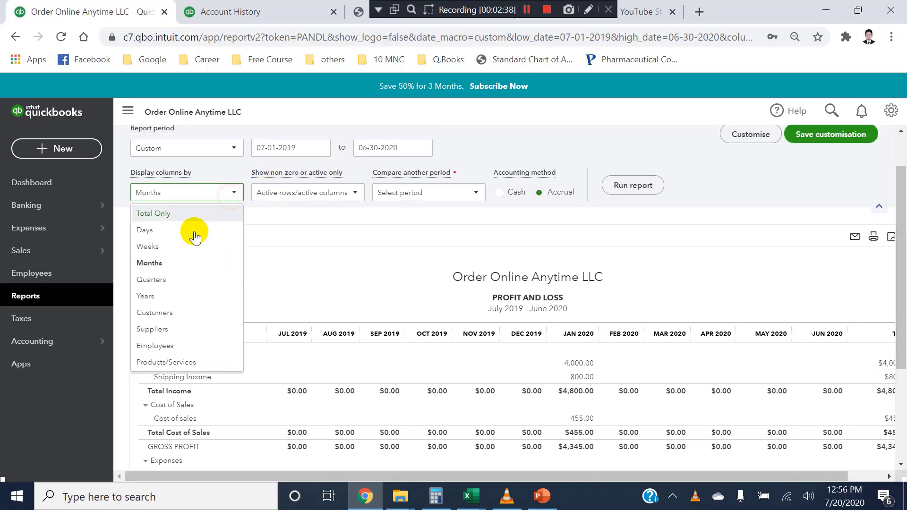
left_click(159, 277)
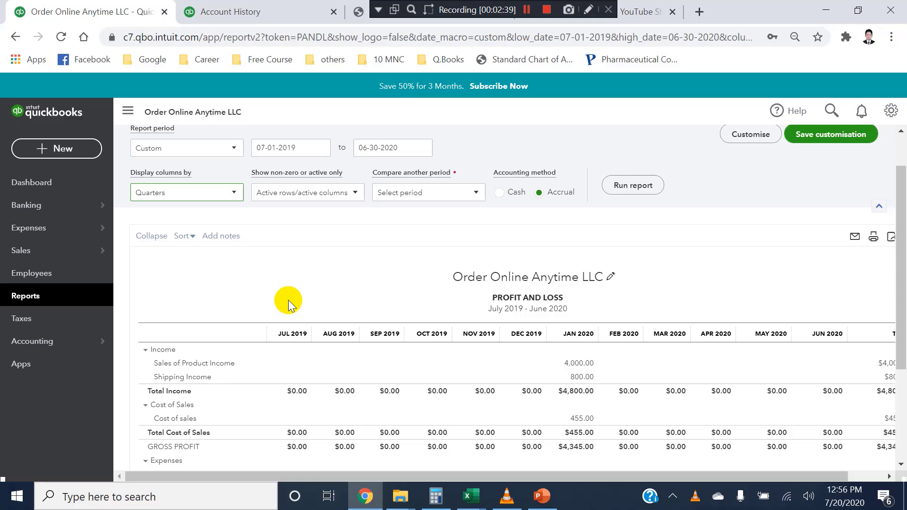
left_click(644, 179)
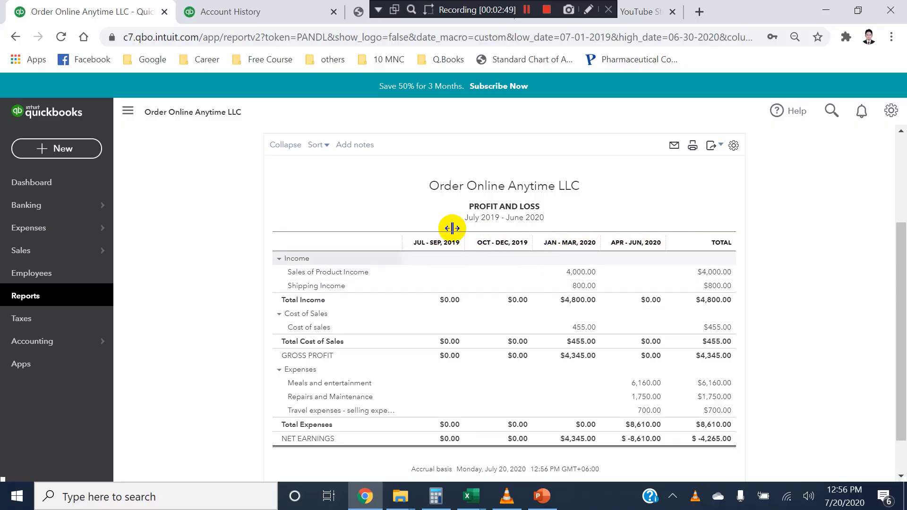
Switch the report columns to Total Only, run the report and review the totals.
scroll(892, 274, "up", 3)
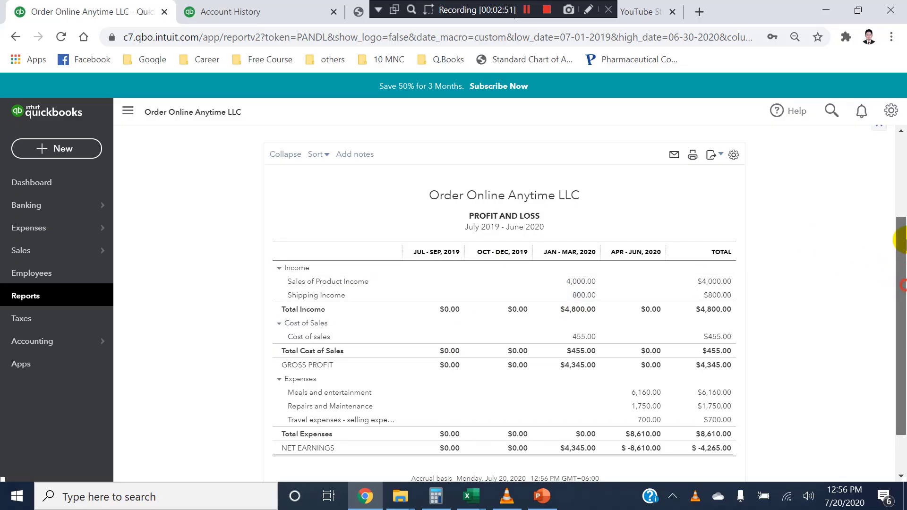
left_click(238, 212)
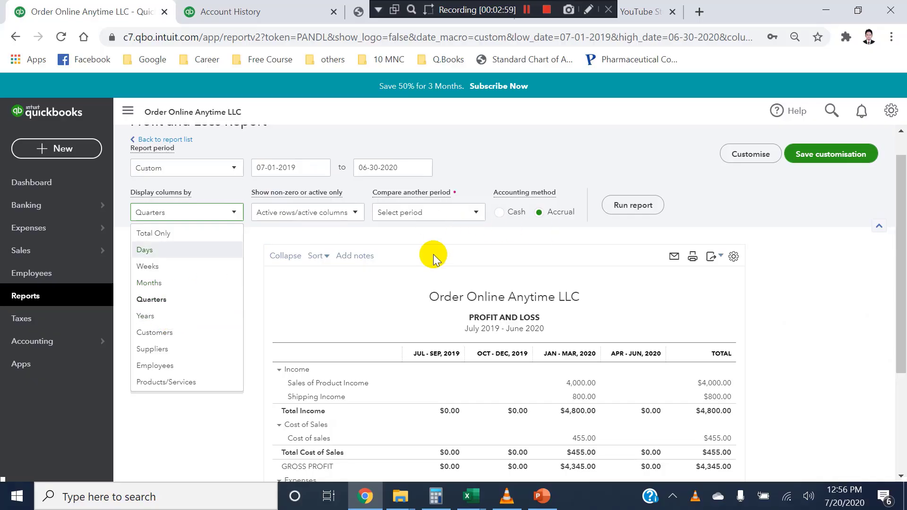
left_click(164, 235)
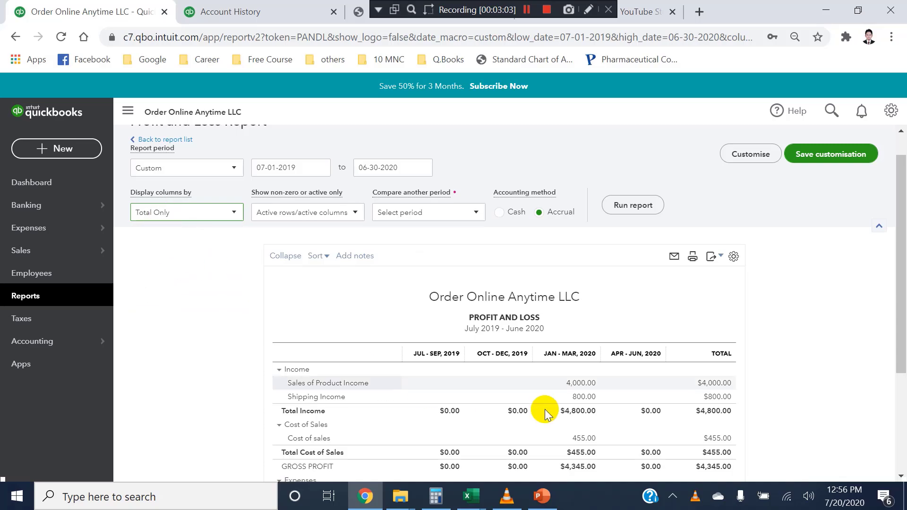
left_click(637, 205)
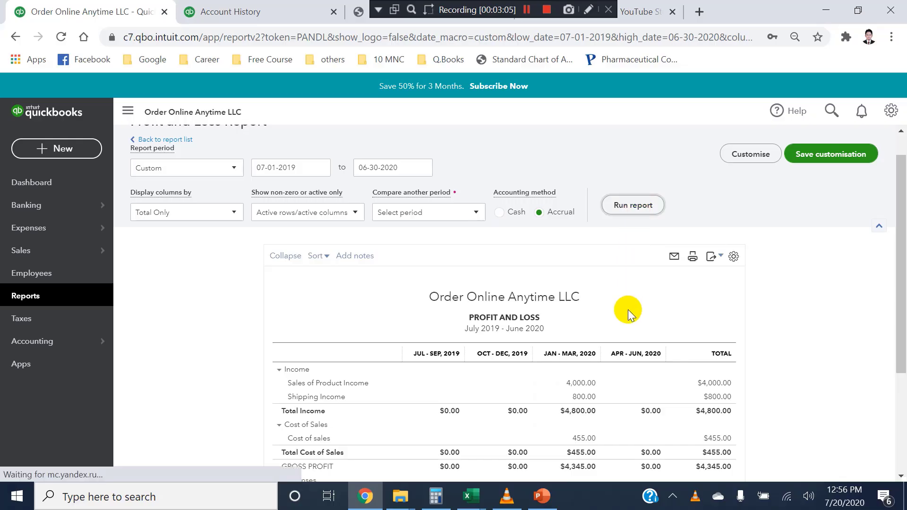
scroll(739, 413, "down", 2)
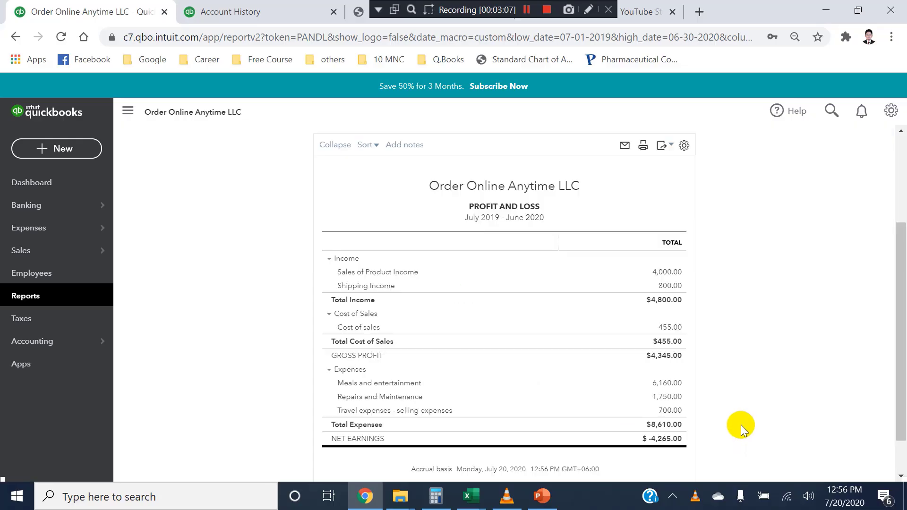
Open the report customisation and set the negative number format to (100).
left_click_drag(900, 304, 899, 218)
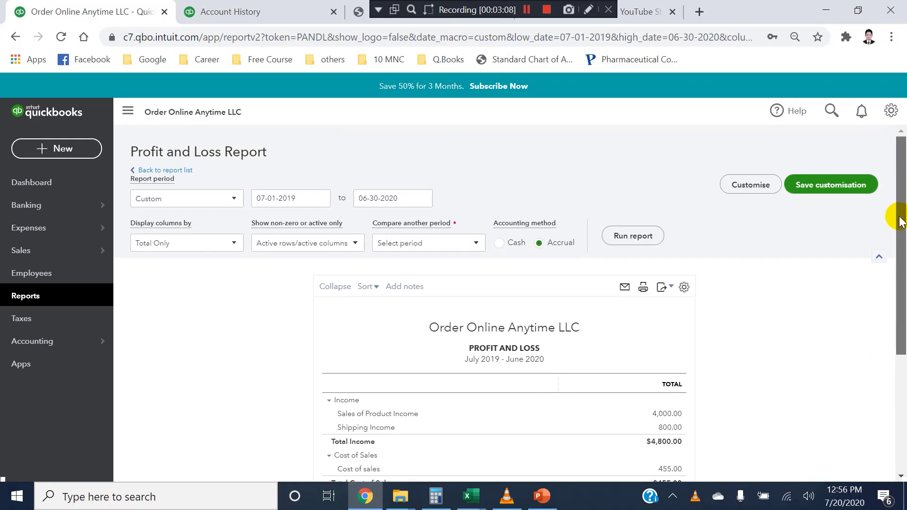
left_click(741, 180)
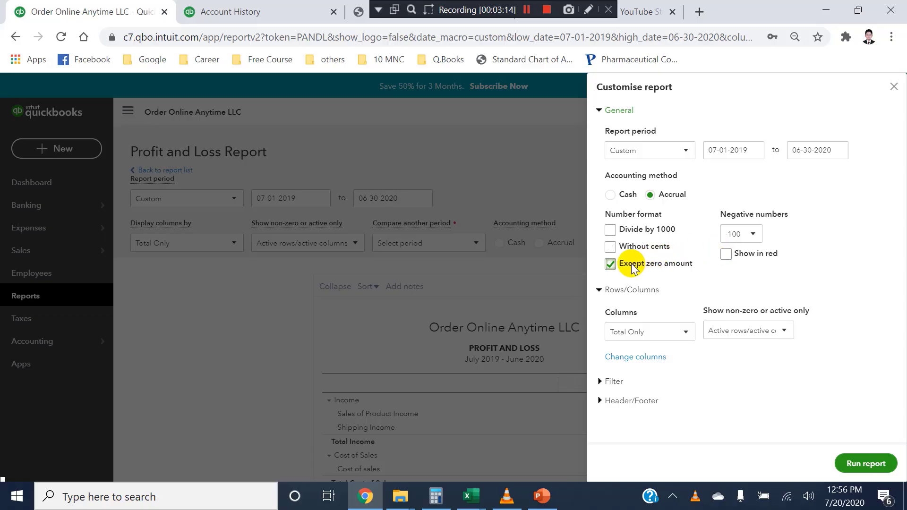
left_click(610, 246)
left_click(717, 235)
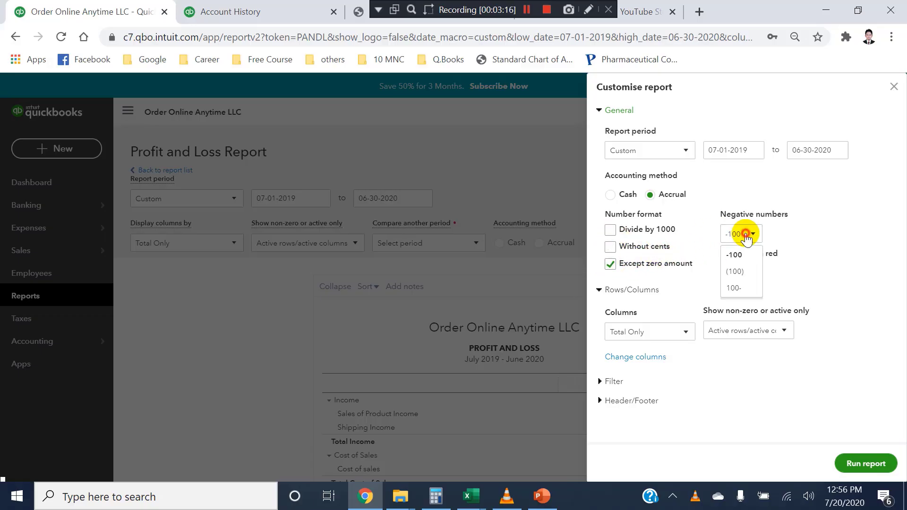
left_click(732, 269)
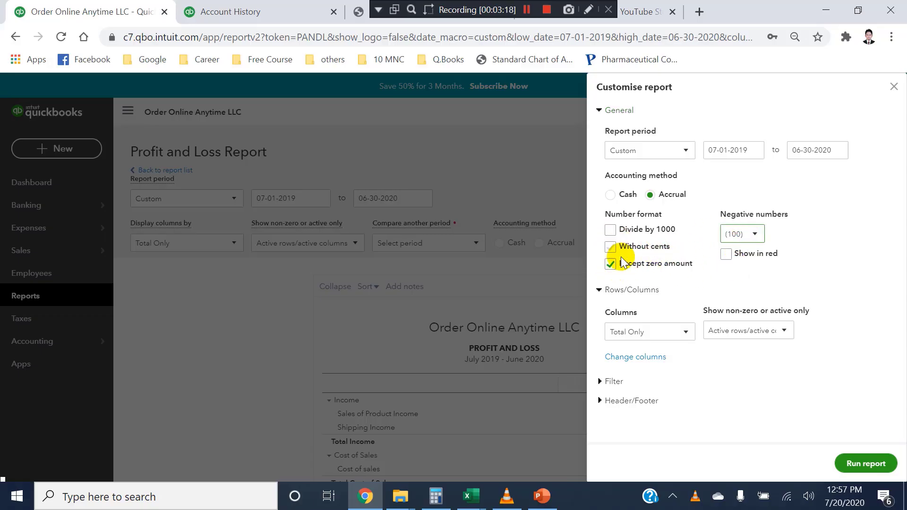
Limit the customised report to Non-zero rows and Non-zero columns.
left_click(723, 330)
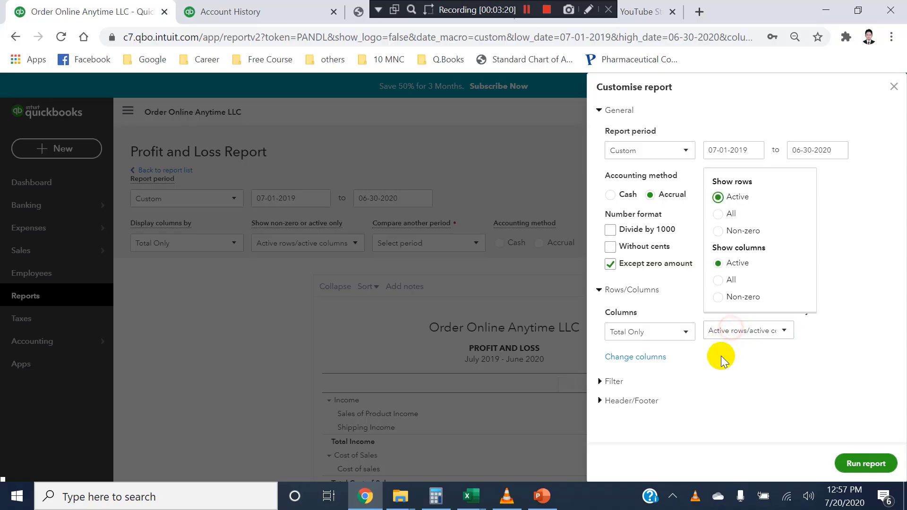
left_click(717, 297)
left_click(717, 231)
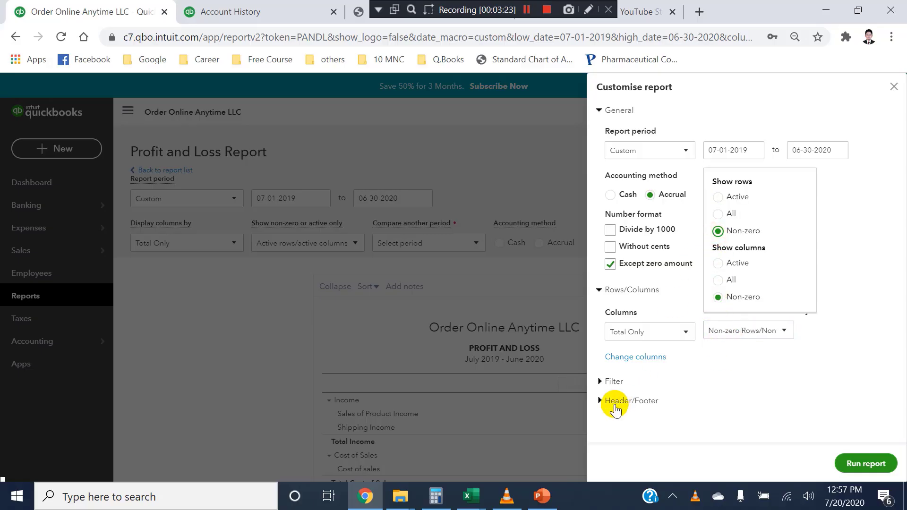
Remove the time prepared and report basis from the report footer and align the header Right.
left_click(614, 400)
left_click_drag(903, 253, 885, 348)
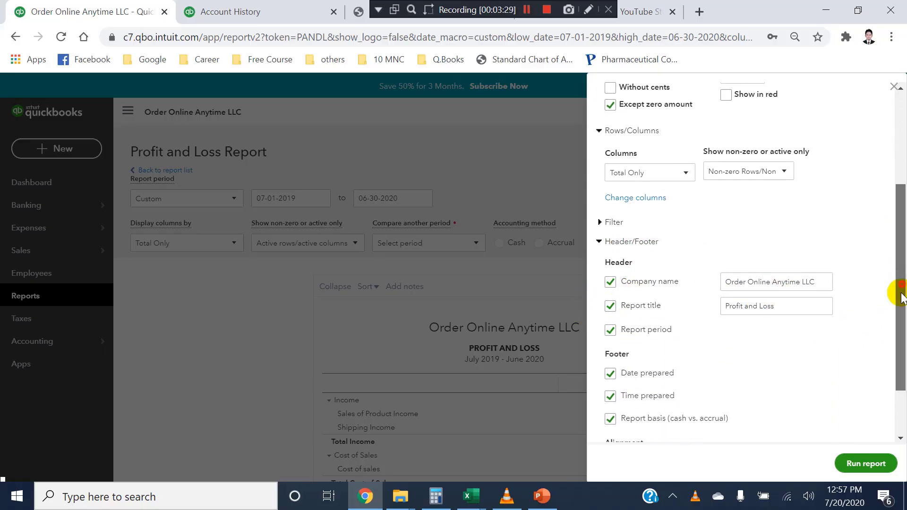
left_click_drag(896, 289, 896, 342)
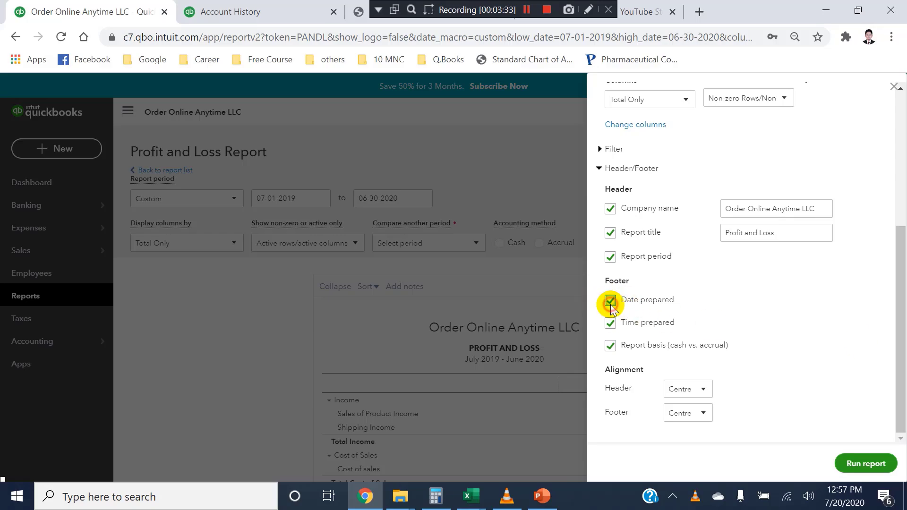
left_click(620, 353)
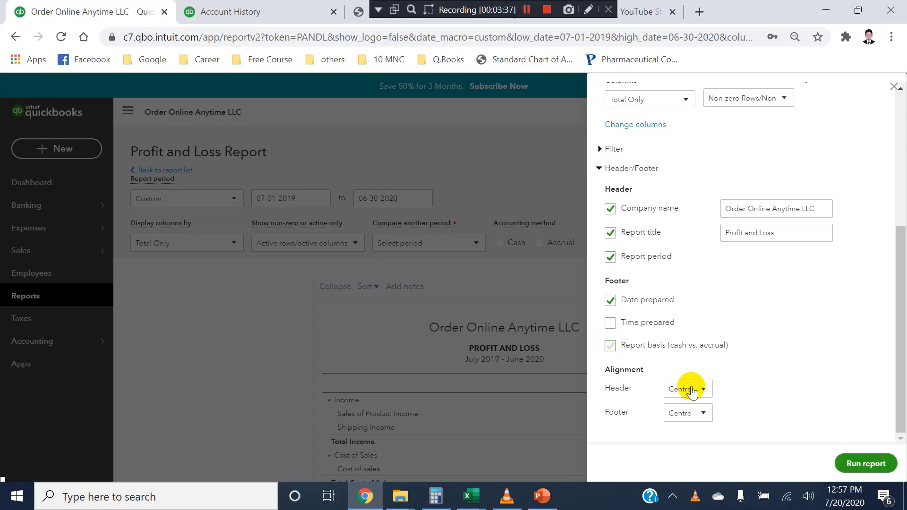
left_click(688, 387)
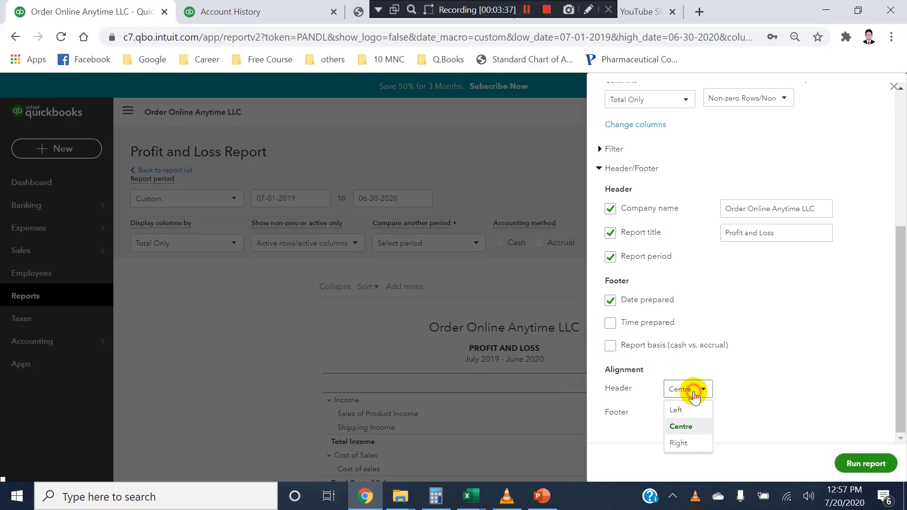
left_click(677, 442)
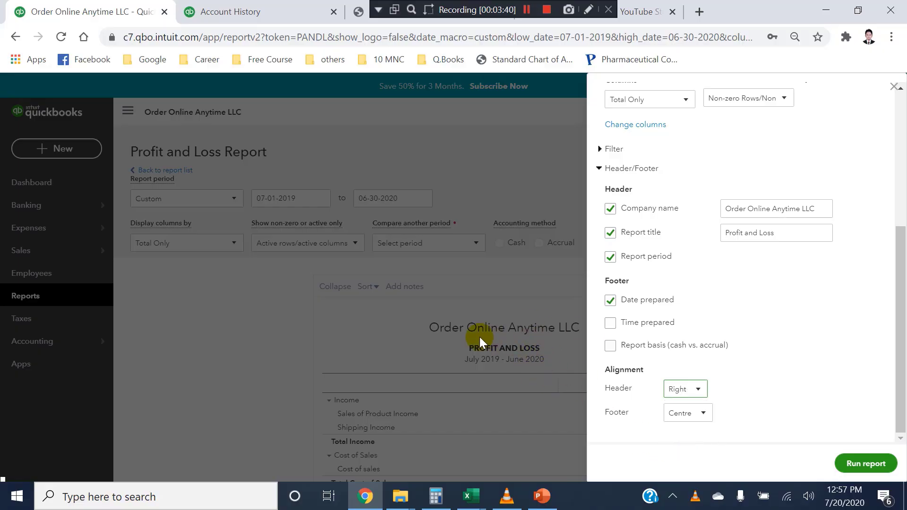
Run the customised Profit and Loss report and review its header, figures and footer.
left_click(876, 463)
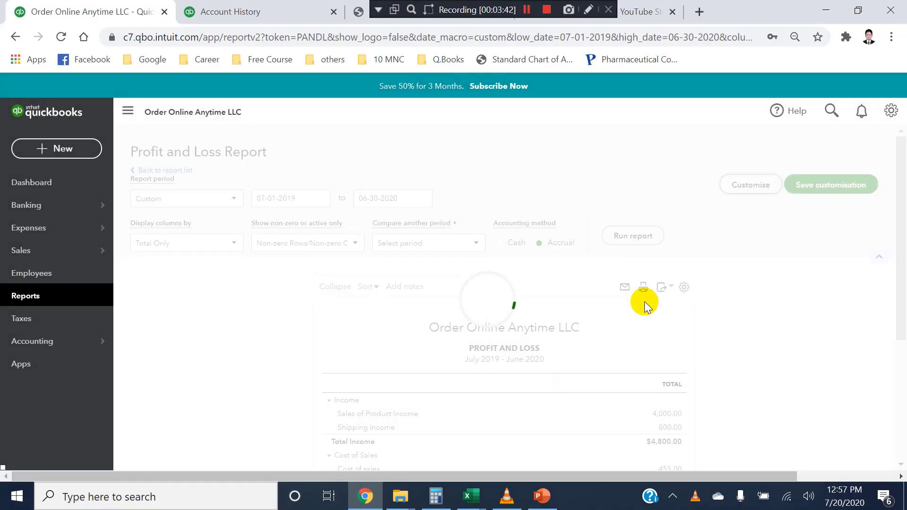
scroll(614, 307, "down", 3)
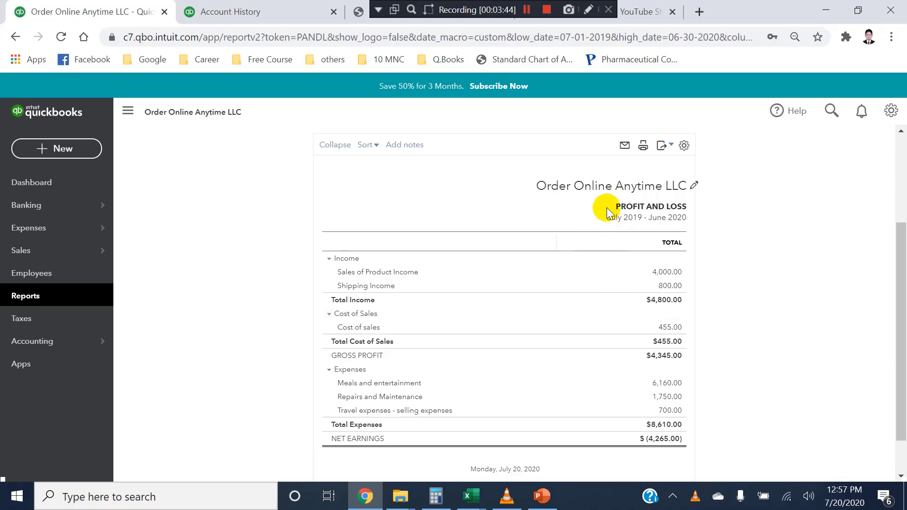
scroll(894, 245, "up", 2)
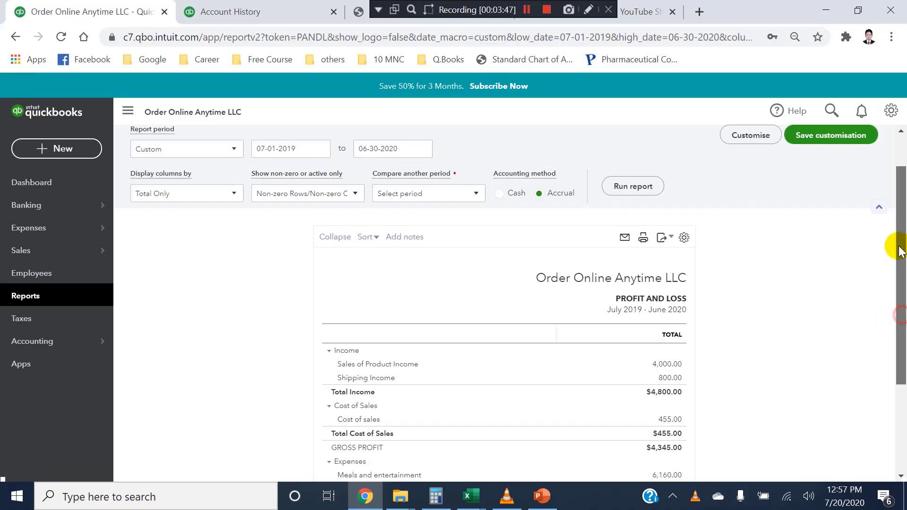
scroll(894, 245, "down", 1)
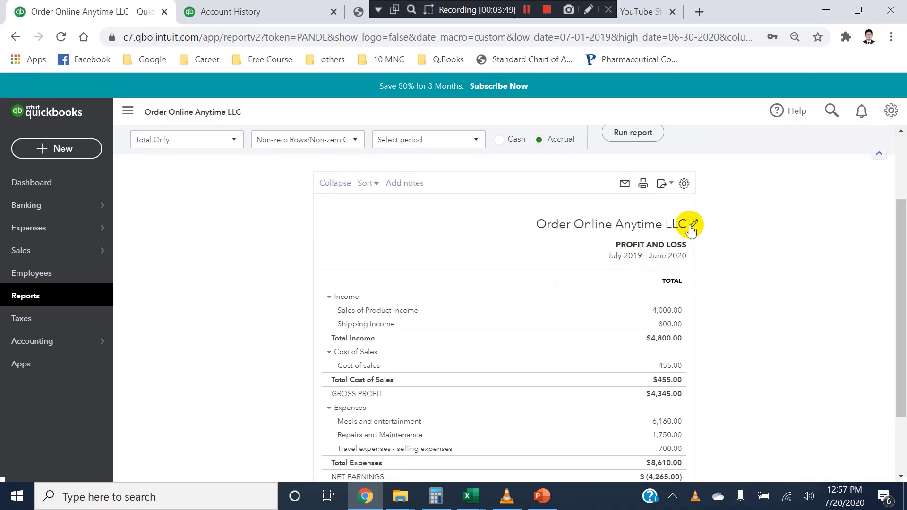
left_click(690, 226)
left_click(648, 245)
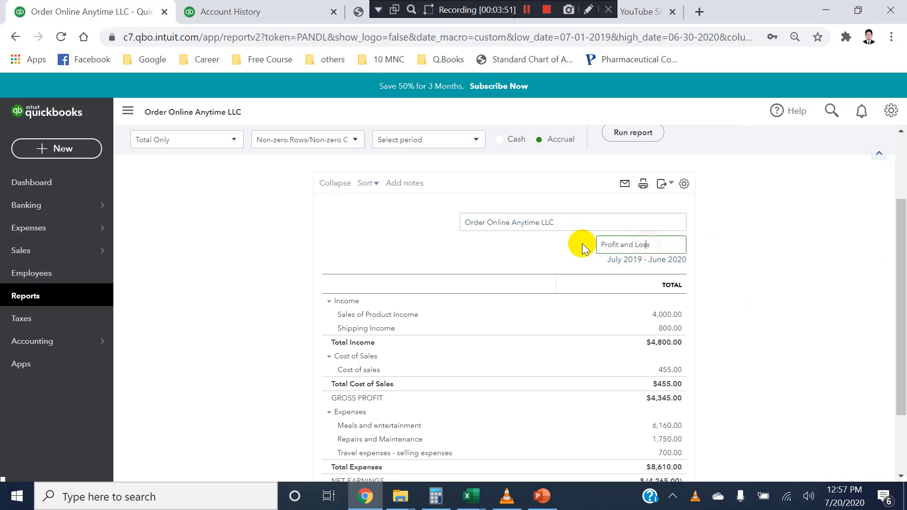
left_click(633, 244)
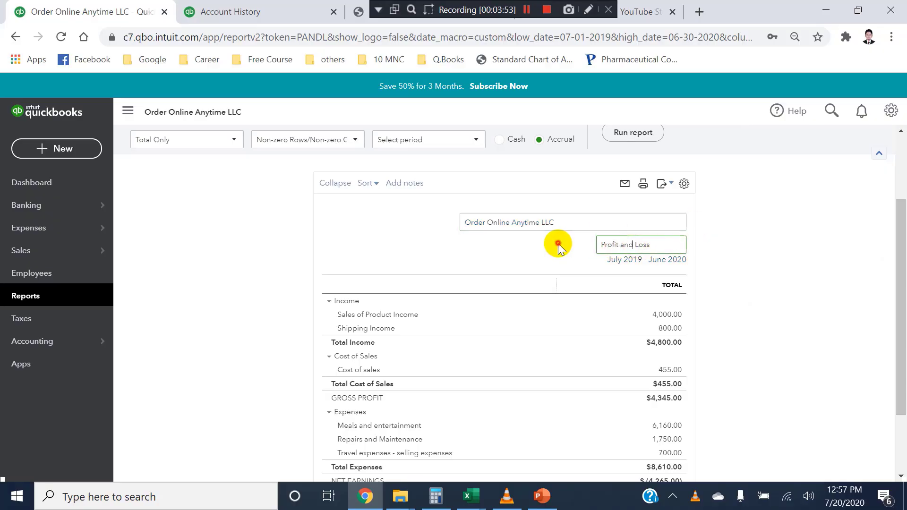
left_click(755, 255)
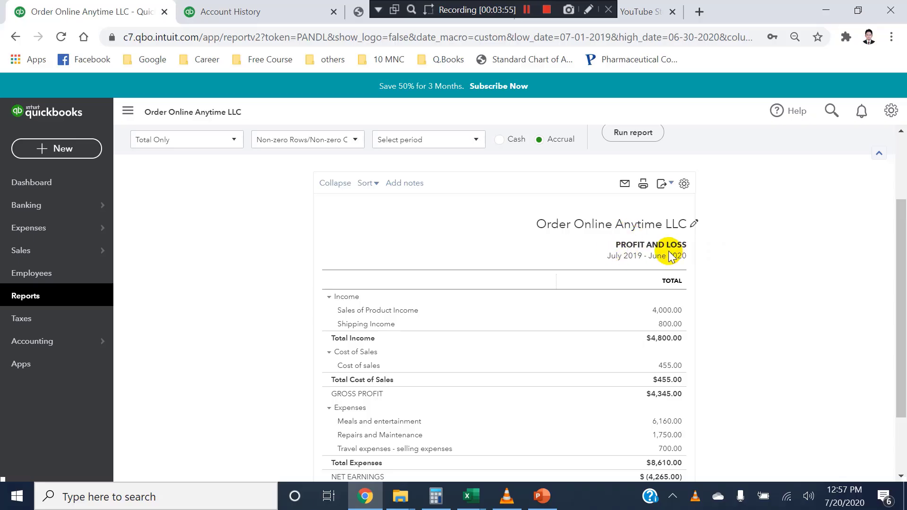
left_click(606, 256)
left_click(646, 228)
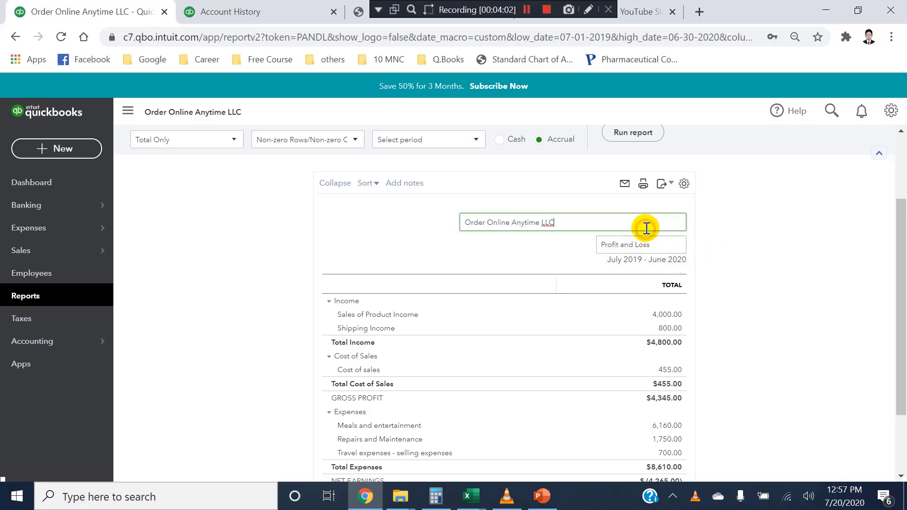
triple_click(611, 227)
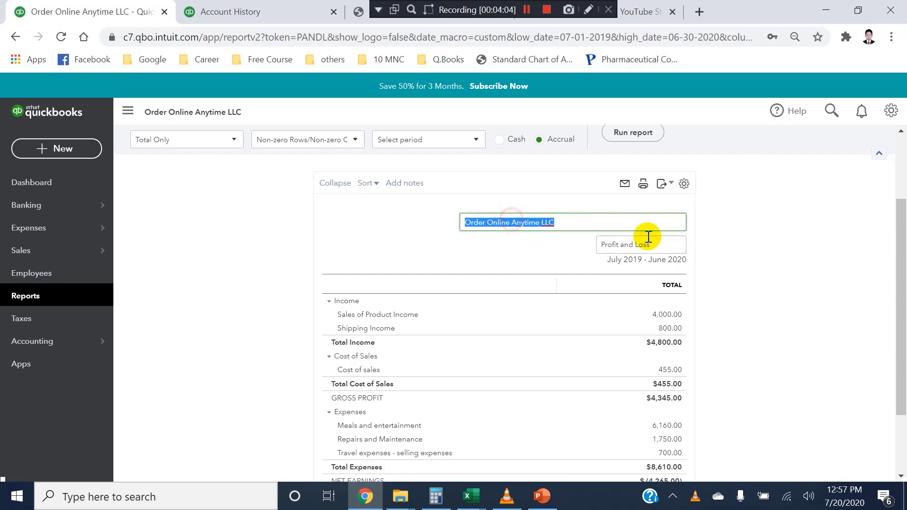
left_click(715, 220)
left_click_drag(901, 217, 900, 154)
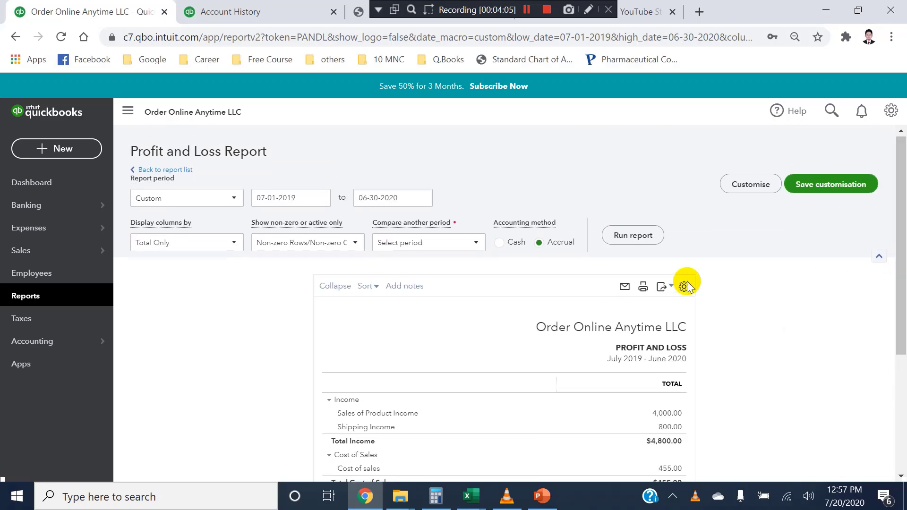
Change the company name in the report header to OOA LLC.
left_click(660, 349)
triple_click(656, 345)
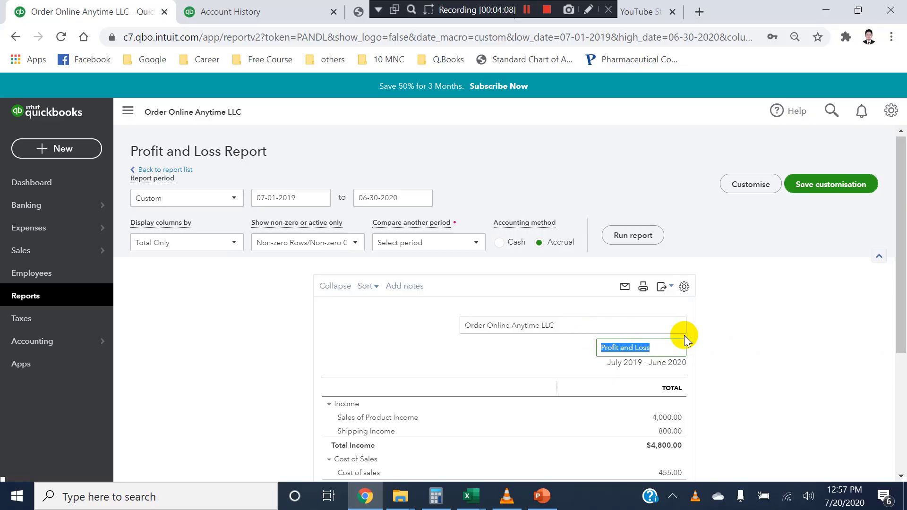
left_click(577, 327)
left_click(569, 325)
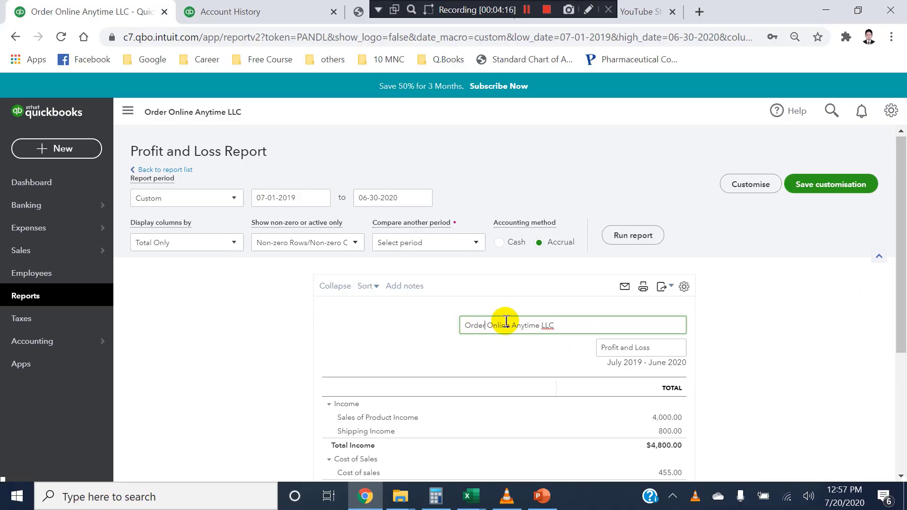
left_click_drag(561, 330, 398, 323)
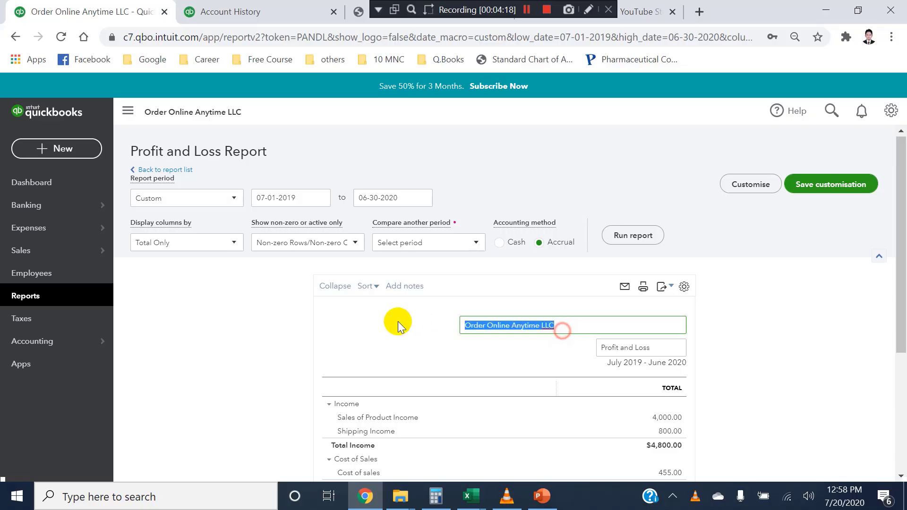
type("OOA")
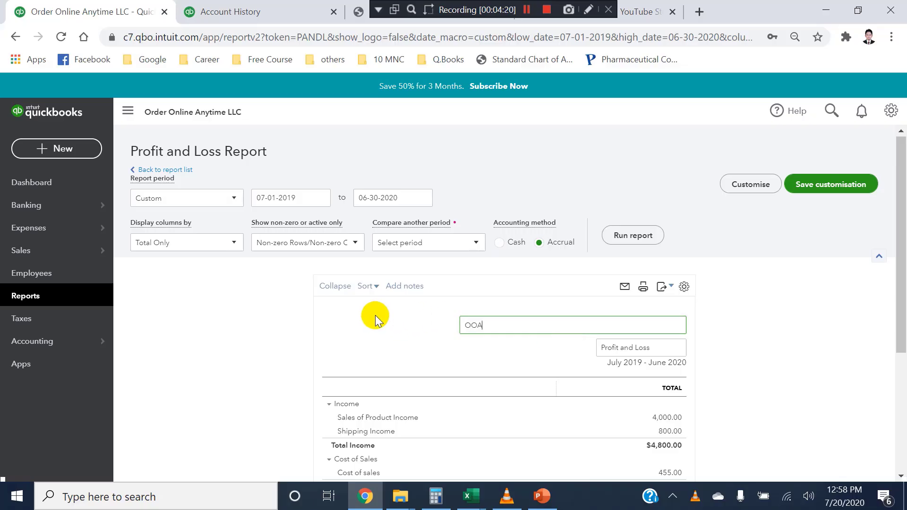
type(" LLC")
left_click(778, 373)
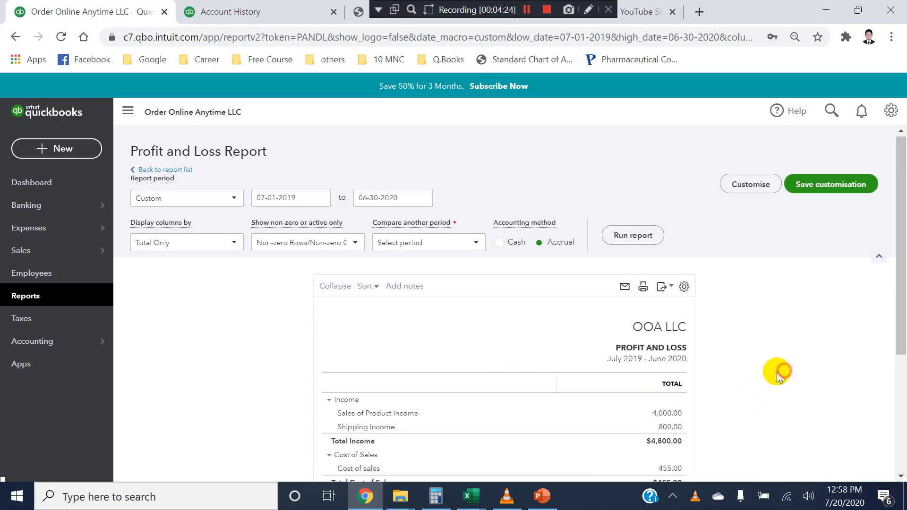
Set the header alignment to Centre in the report customisation and run the report.
left_click(743, 196)
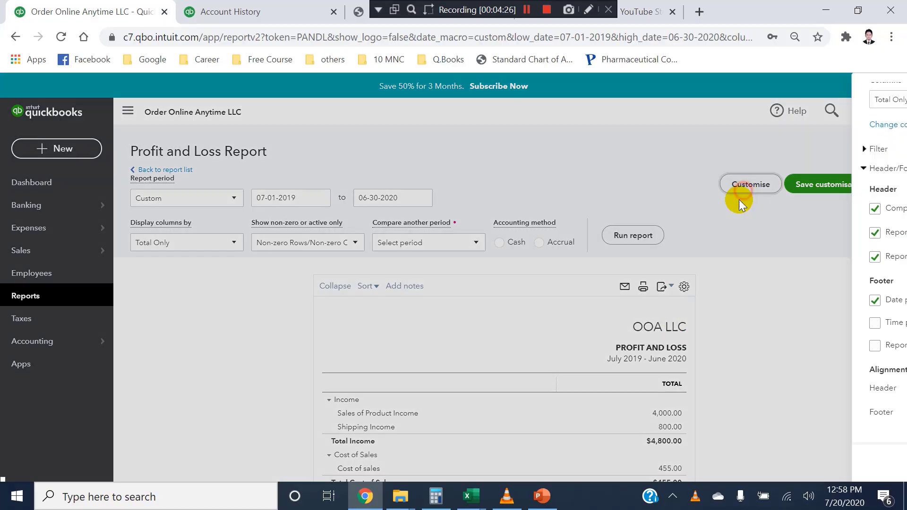
left_click_drag(900, 195, 893, 316)
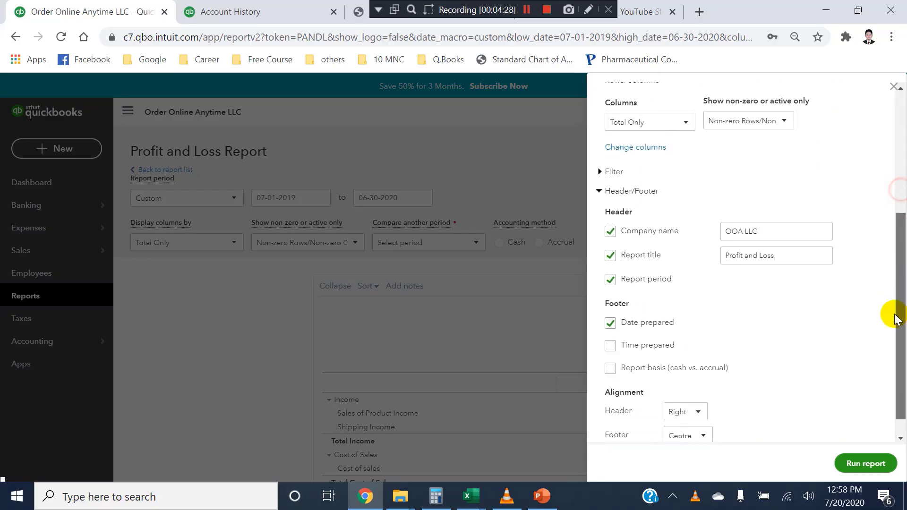
left_click(682, 397)
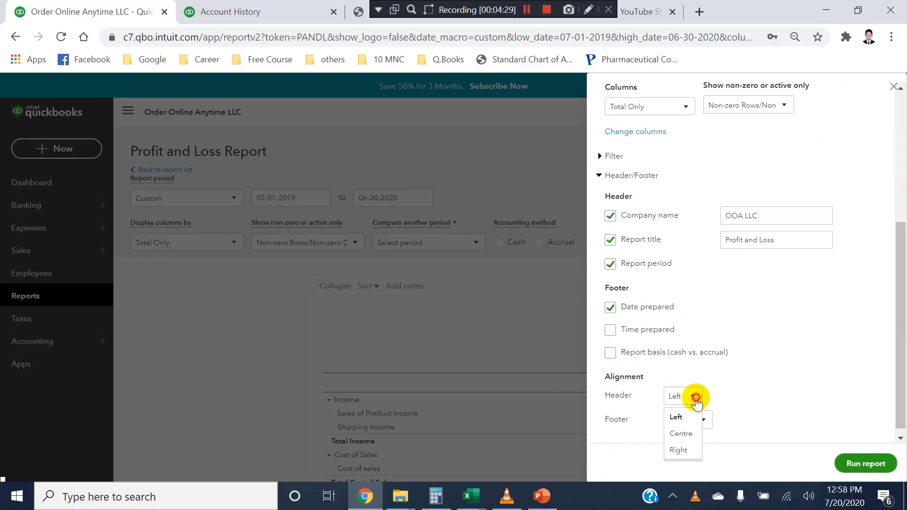
left_click(680, 433)
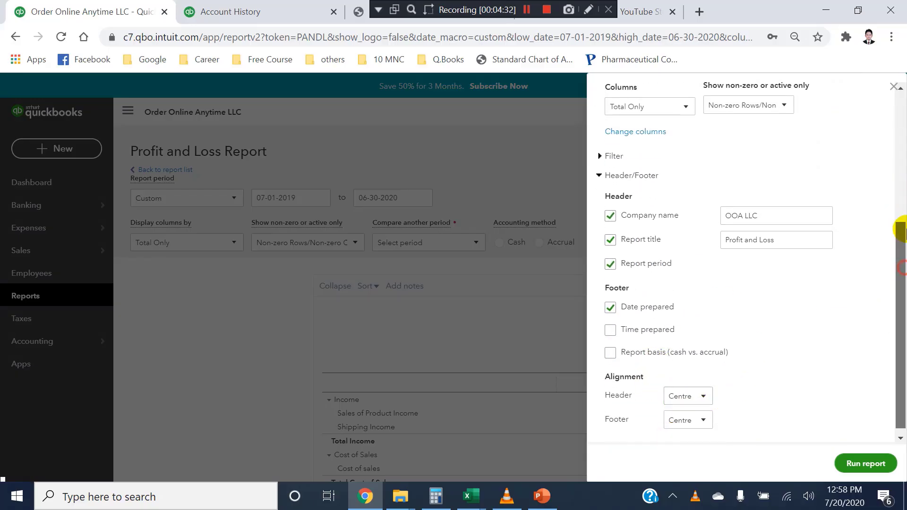
left_click_drag(903, 232, 900, 120)
left_click(843, 464)
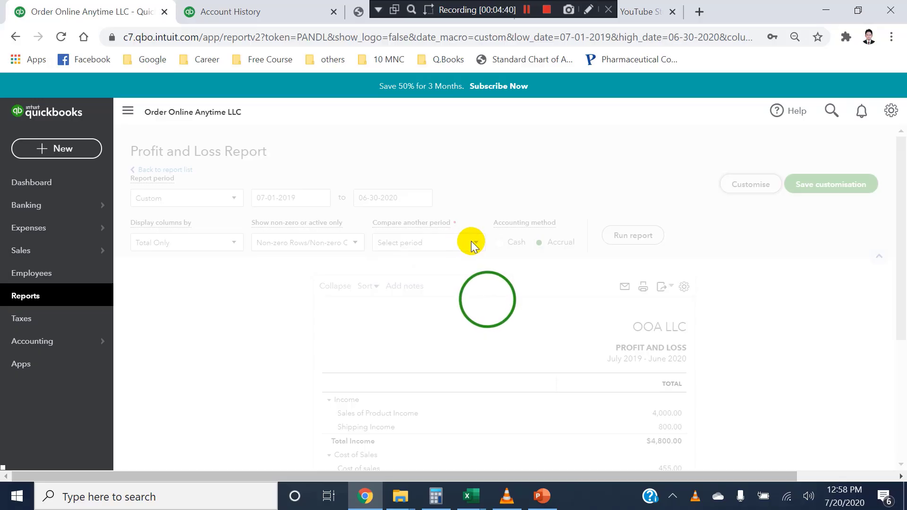
Check the Section 8: Report Generation topic list in PowerPoint and return to the Profit and Loss report in the browser.
left_click(552, 494)
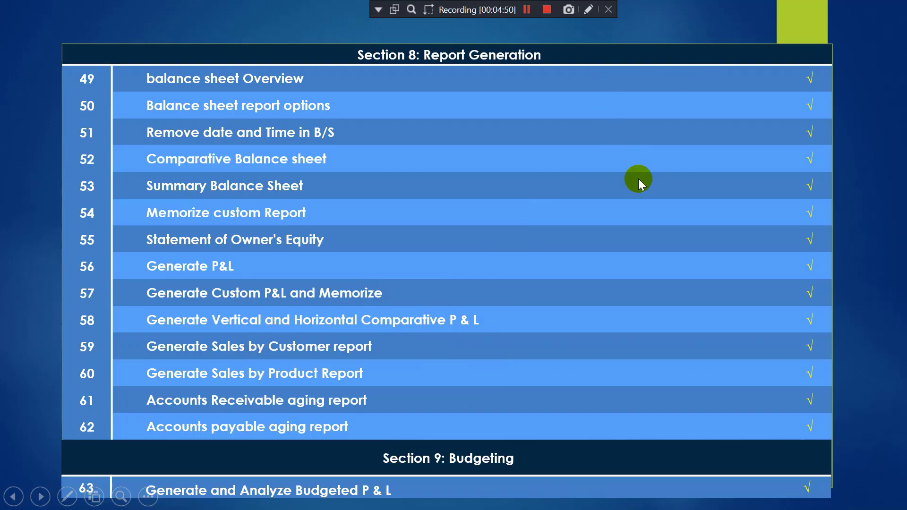
key("alt+Tab")
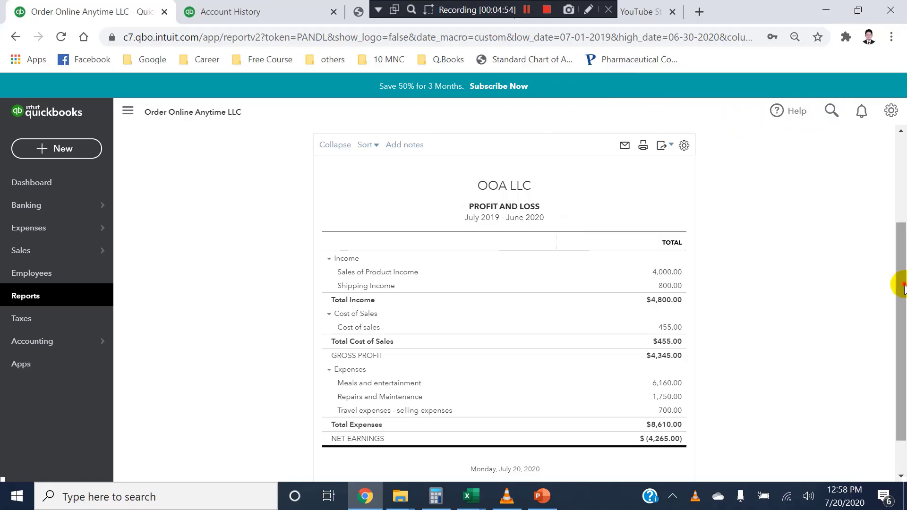
Compare the report with a custom previous period of 06-30-2018 to 06-30-2019, include $ change, and run it.
left_click_drag(900, 283, 880, 152)
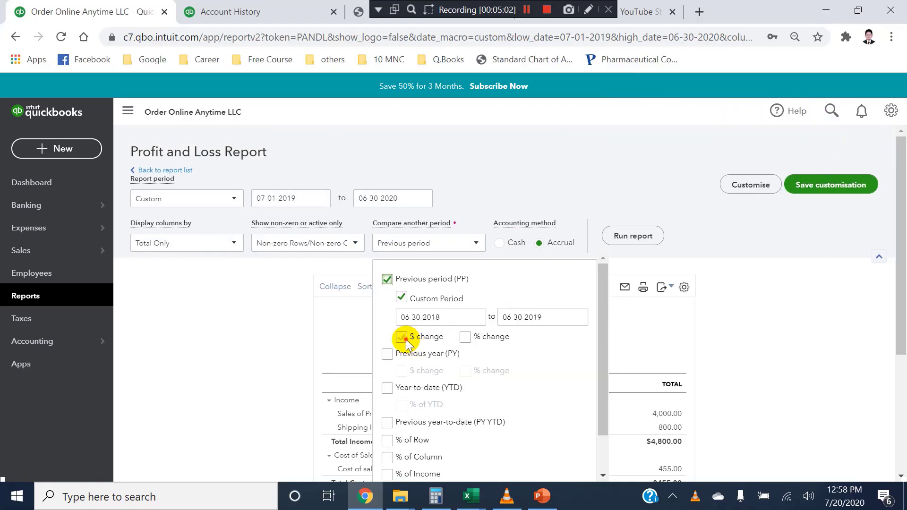
left_click(403, 338)
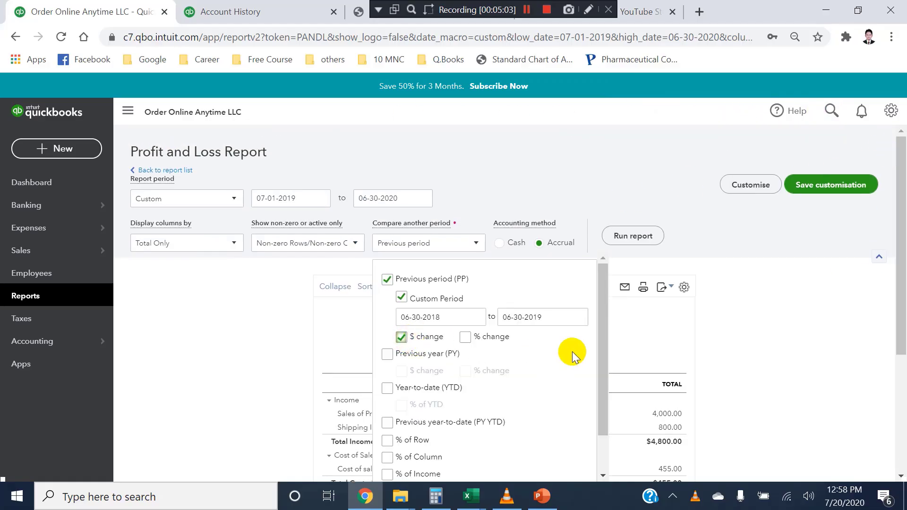
left_click(629, 235)
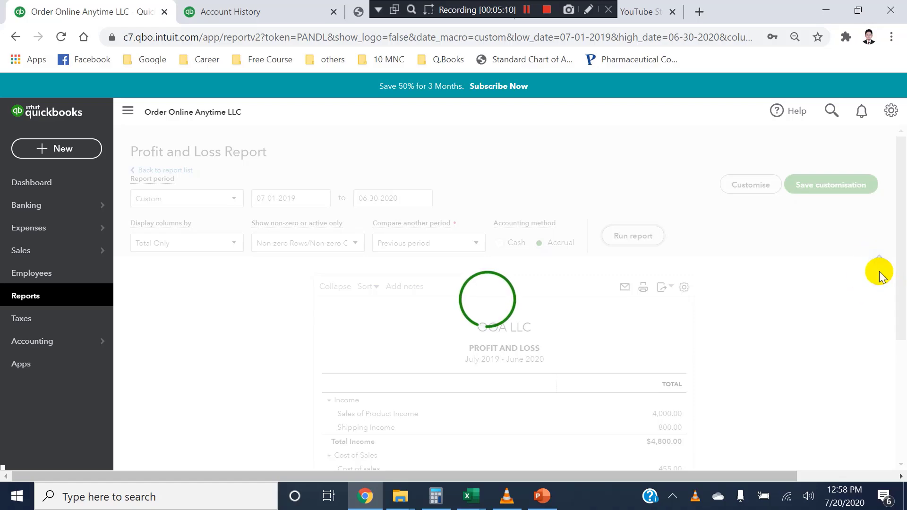
Review the income, cost of sales, expenses and net earnings of the comparative Profit and Loss report across both periods.
scroll(879, 277, "down", 3)
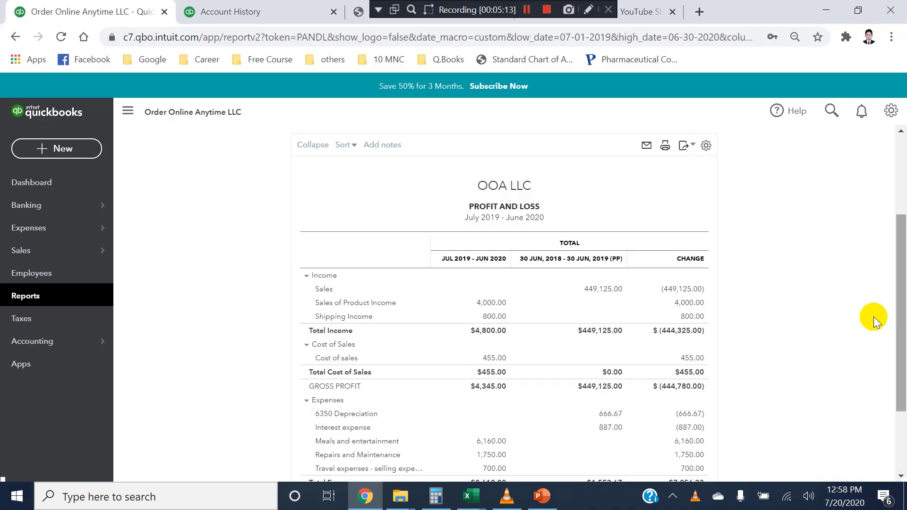
left_click_drag(902, 296, 901, 265)
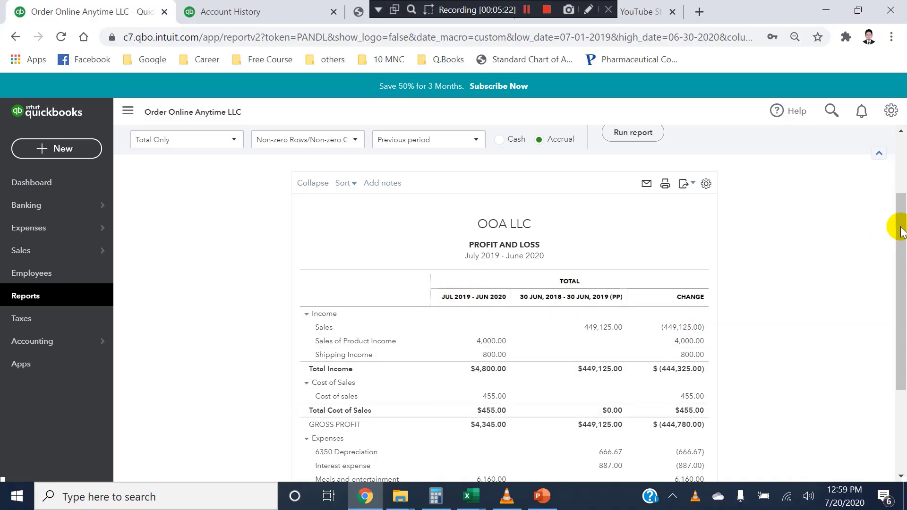
left_click_drag(900, 236, 903, 302)
scroll(693, 318, "up", 1)
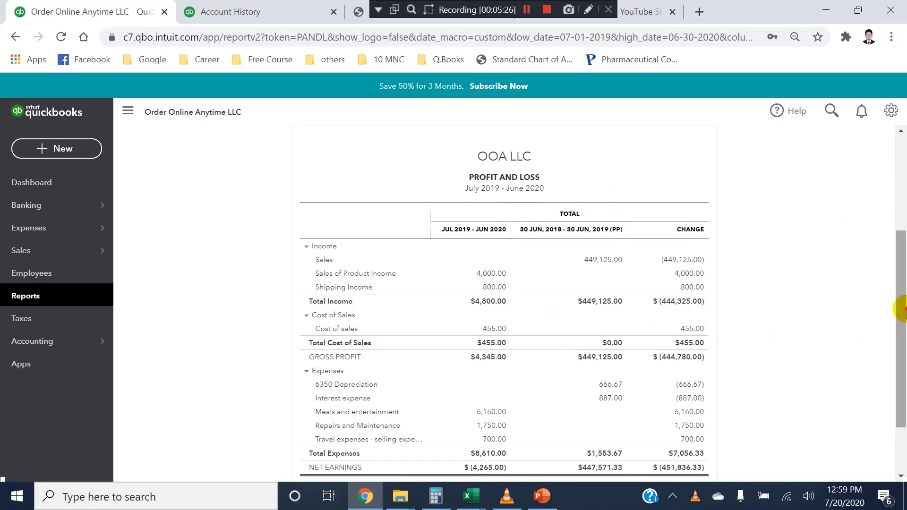
left_click_drag(897, 307, 897, 257)
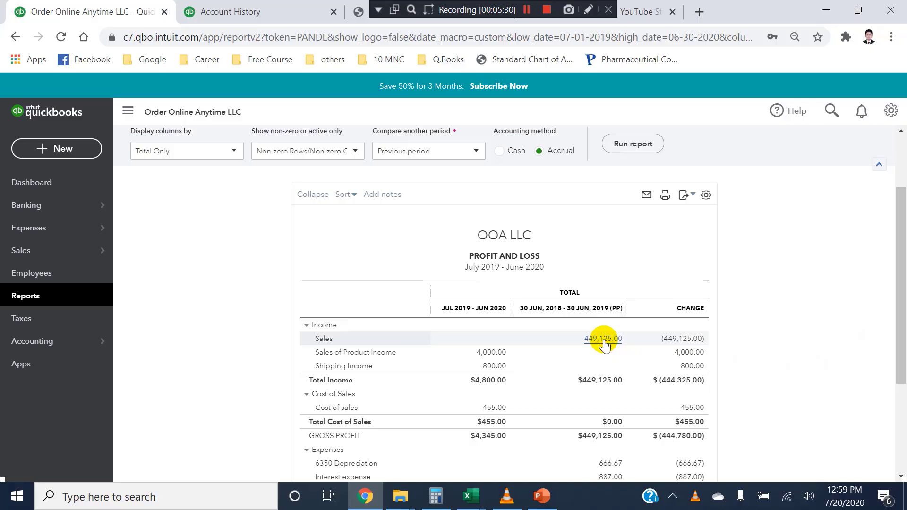
Review the transactions behind the previous period's Sales amount and return to the Profit and Loss report.
left_click_drag(900, 295, 899, 273)
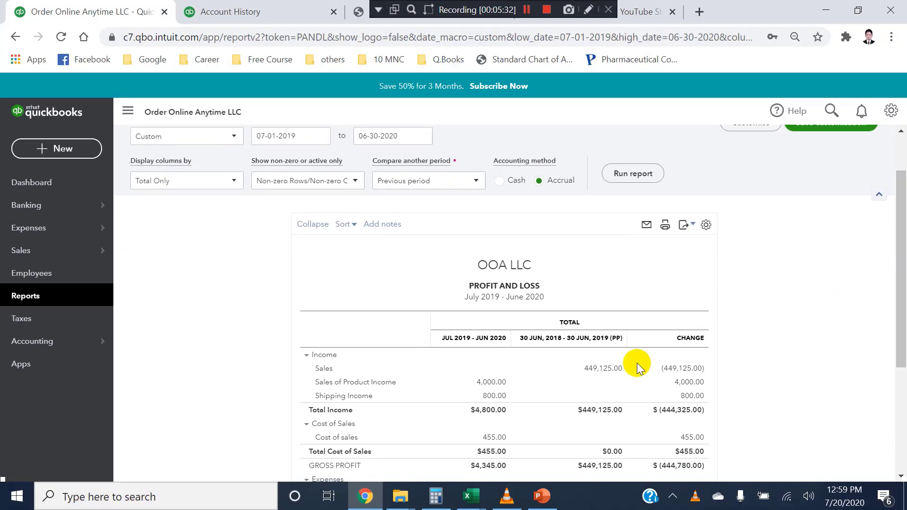
left_click(596, 368)
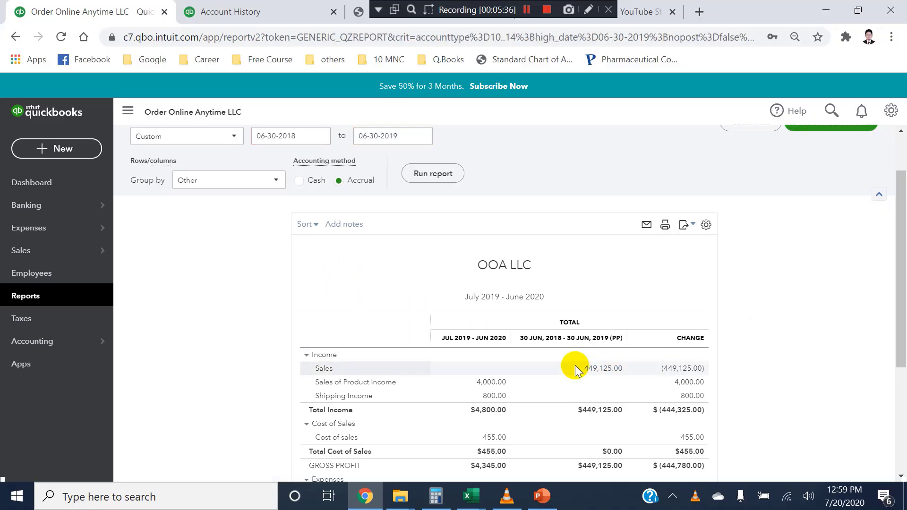
left_click(599, 367)
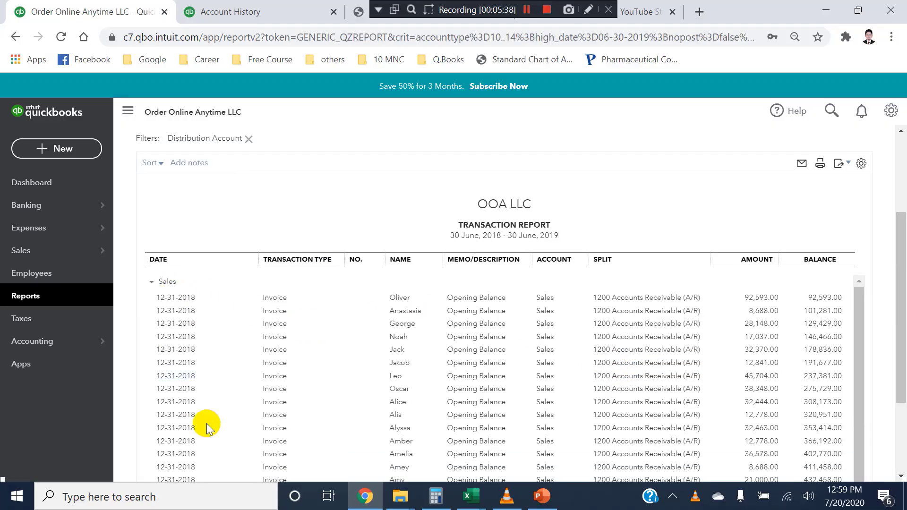
left_click_drag(856, 317, 850, 378)
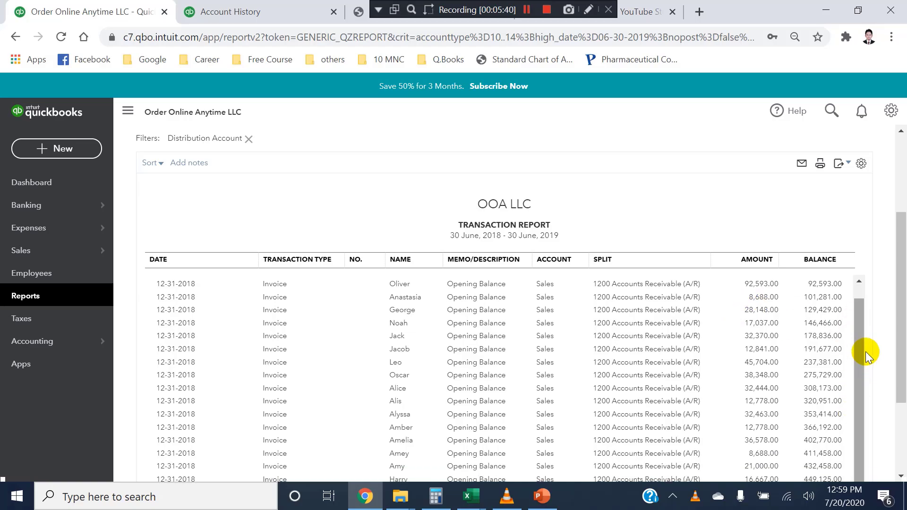
scroll(896, 326, "up", 3)
left_click(14, 37)
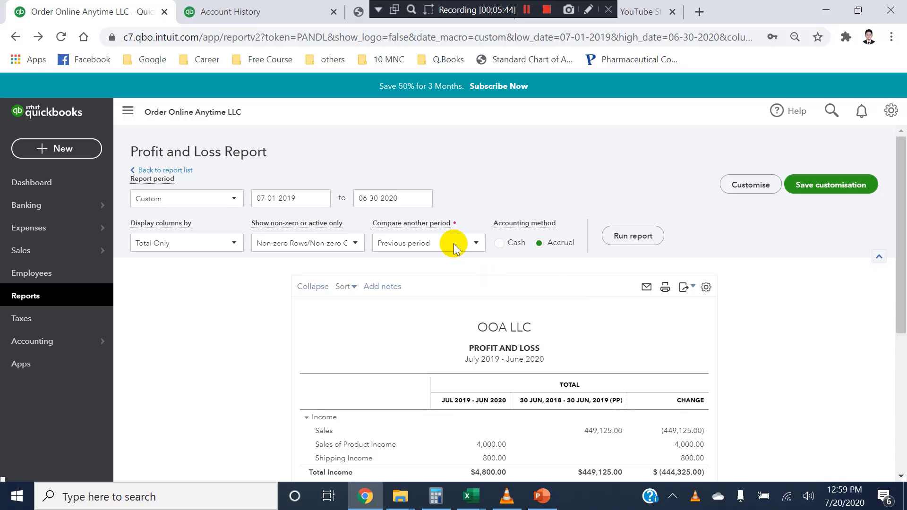
Set the end date of the Profit and Loss report period to 12-31-2019.
scroll(477, 242, "down", 3)
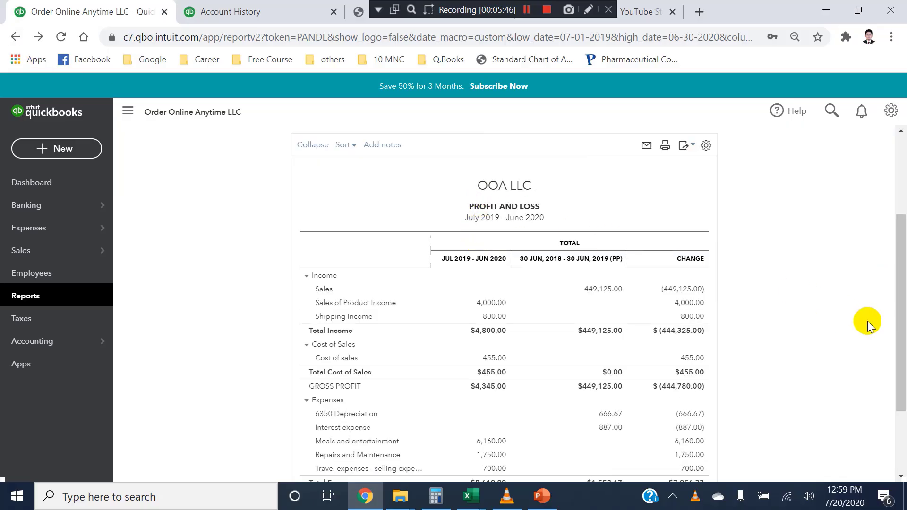
scroll(898, 239, "up", 3)
left_click(326, 200)
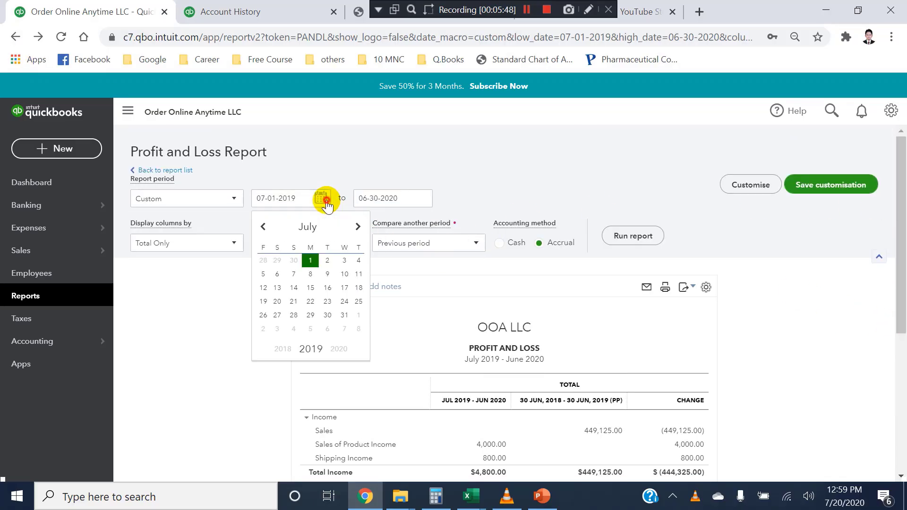
left_click(308, 228)
left_click(310, 243)
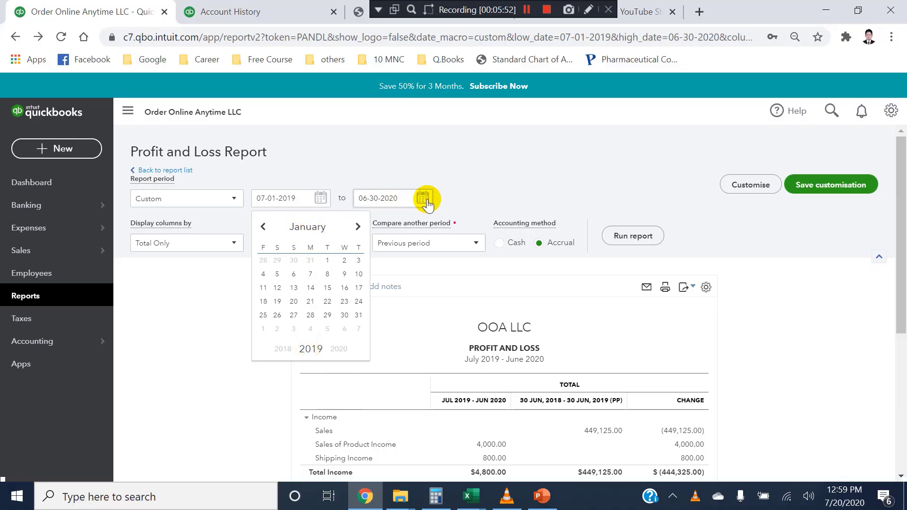
left_click(422, 198)
left_click(422, 229)
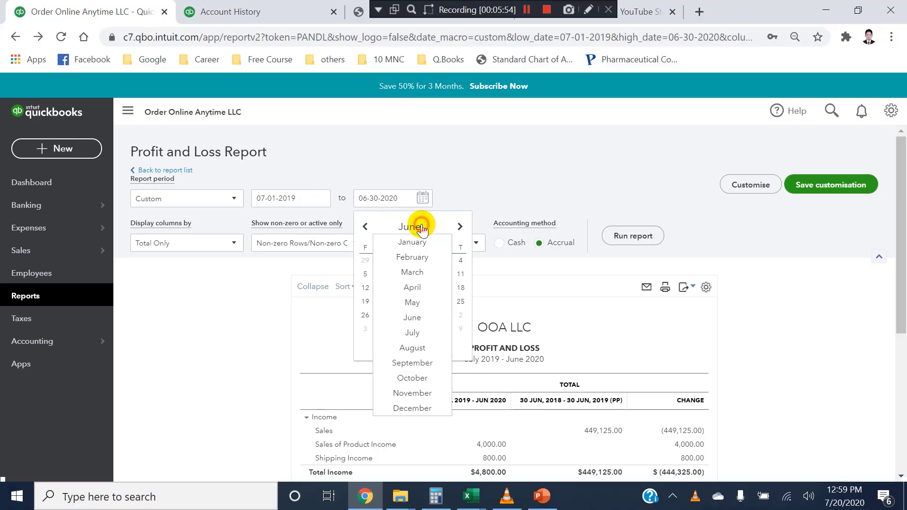
left_click(398, 408)
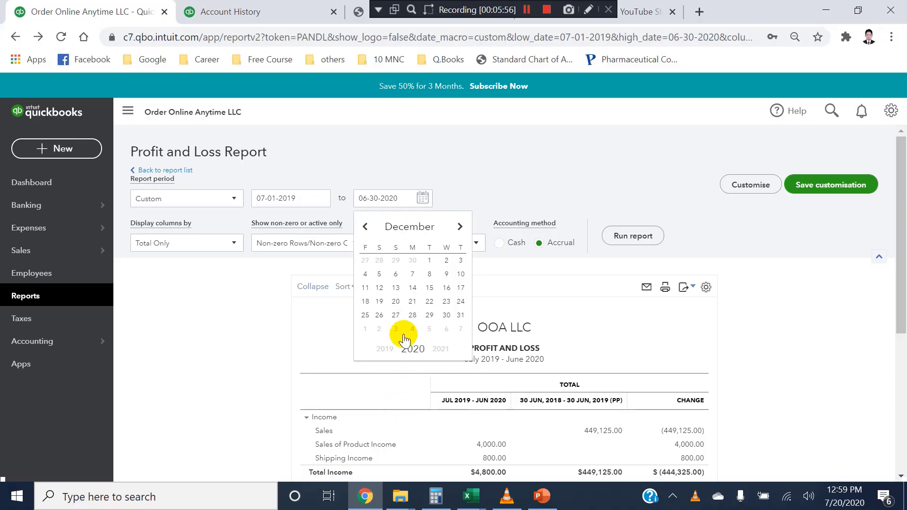
left_click(384, 348)
left_click(429, 313)
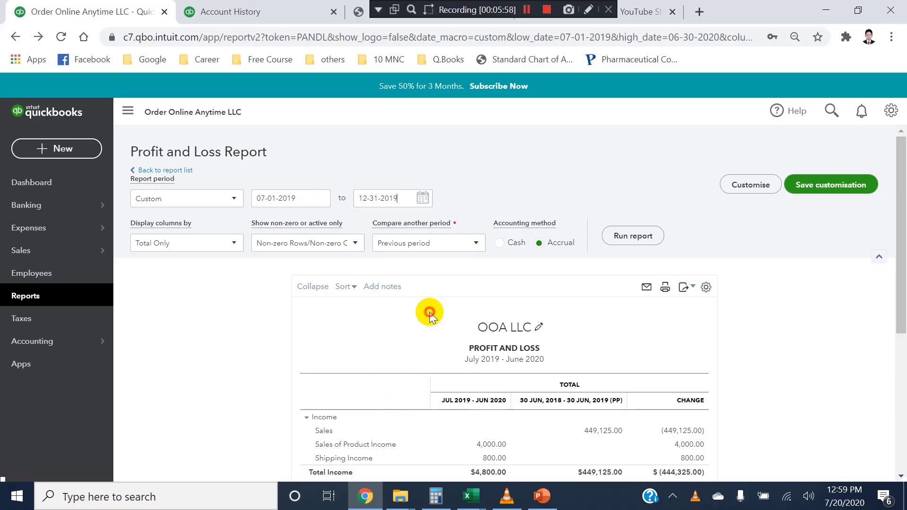
Set the start date of the report period to 01-01-2019 and run the comparative report.
left_click(320, 197)
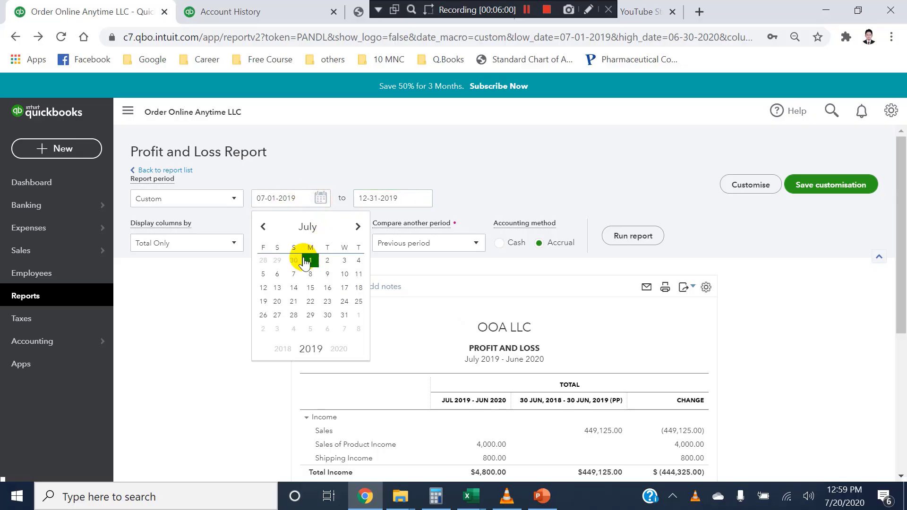
left_click(304, 258)
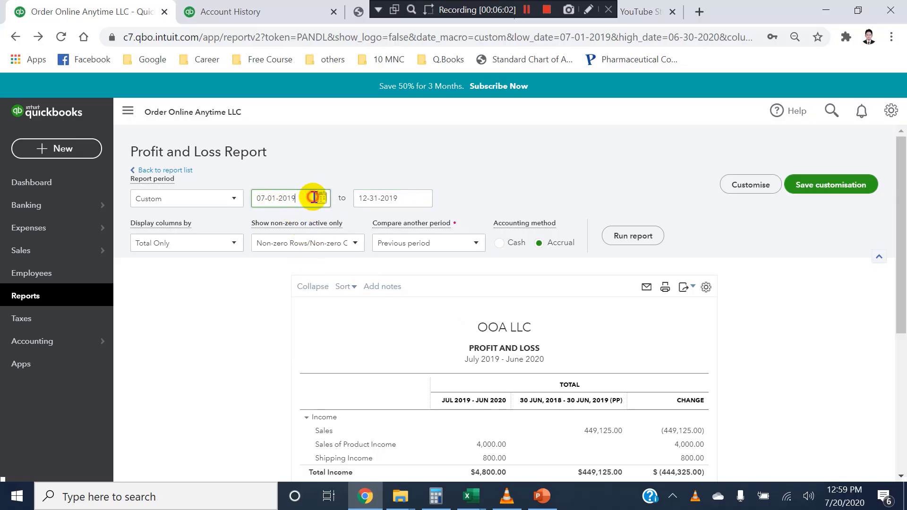
left_click(314, 198)
left_click(305, 227)
left_click(308, 239)
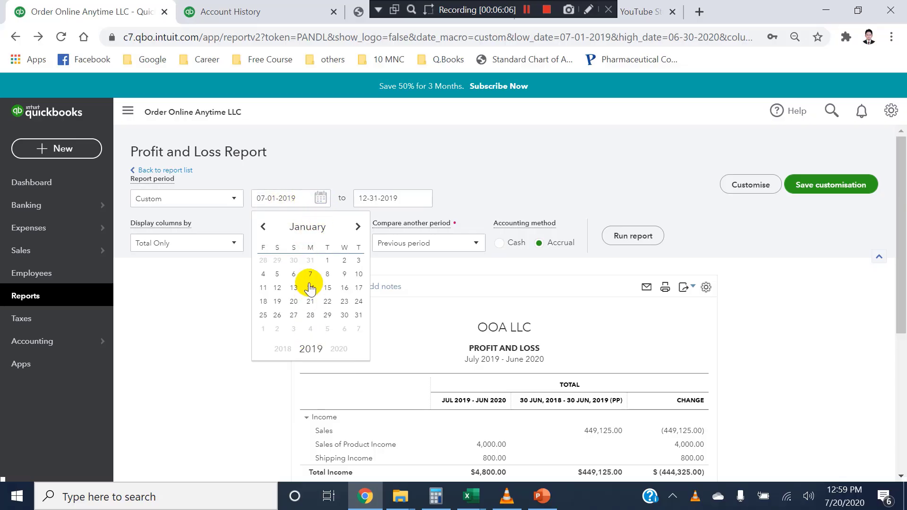
left_click(327, 261)
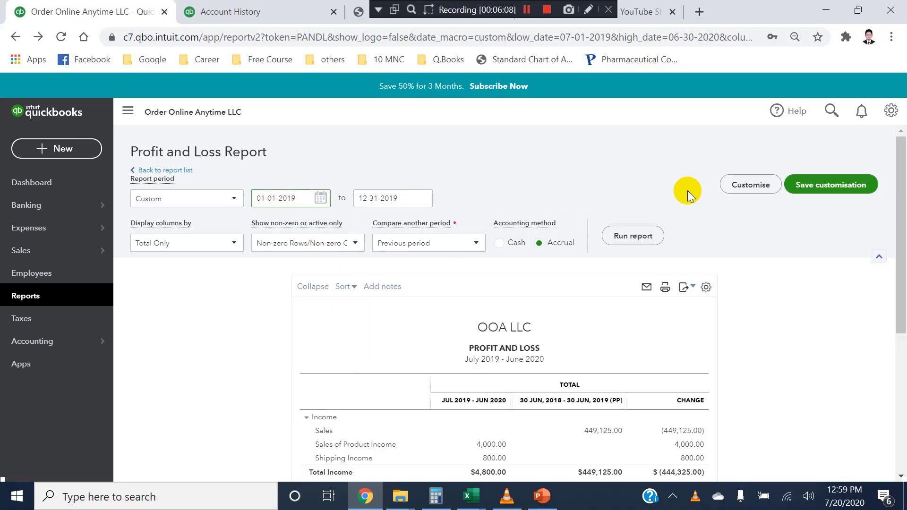
left_click(631, 237)
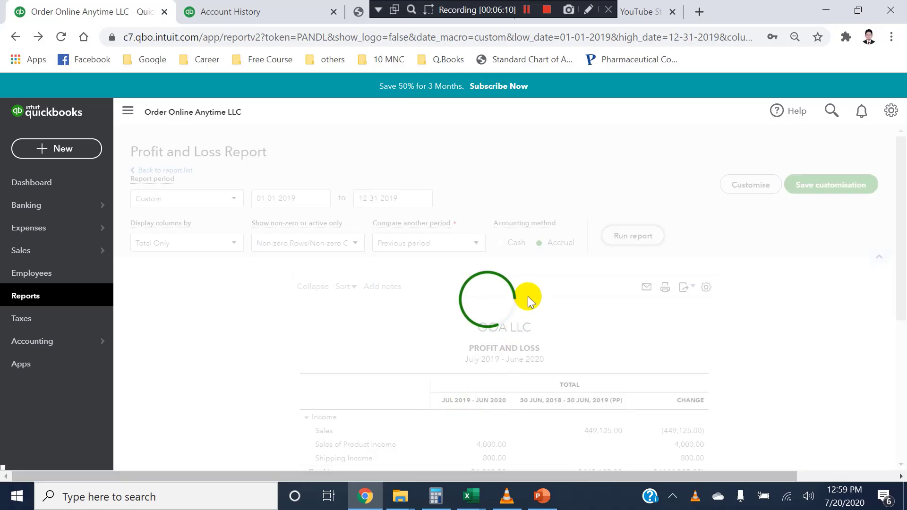
scroll(746, 292, "down", 2)
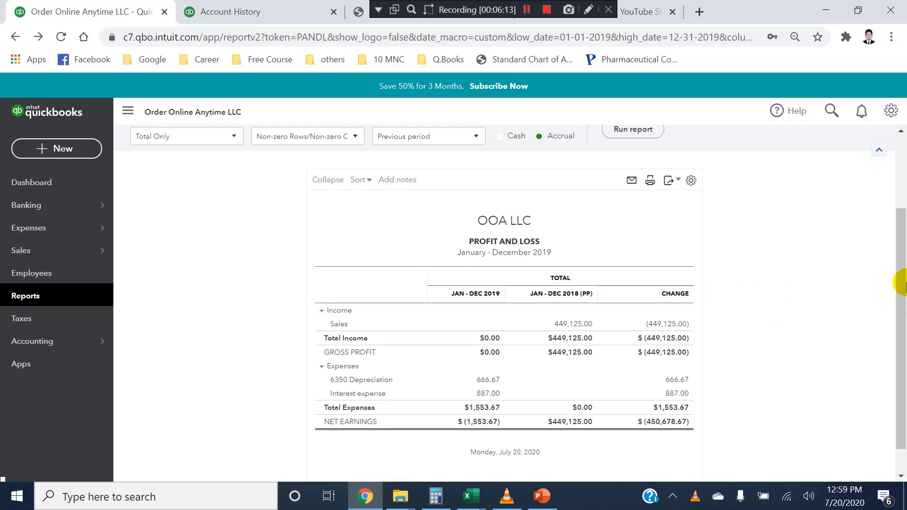
Clear the Previous period (PP) comparison so that no comparison period is selected.
left_click_drag(901, 283, 901, 202)
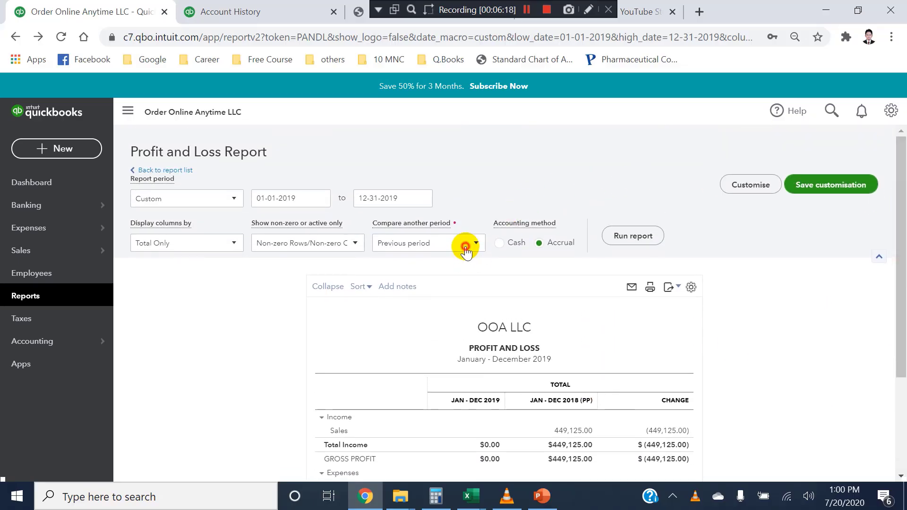
left_click(465, 248)
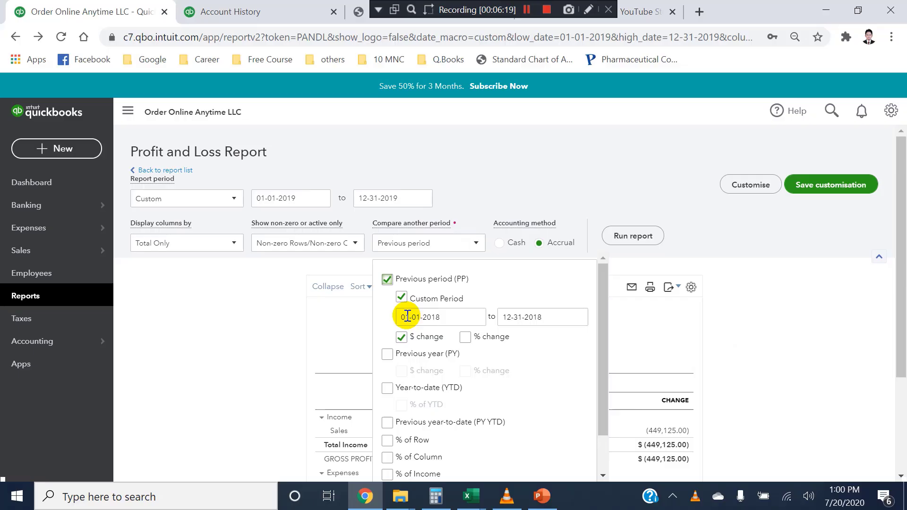
left_click(399, 338)
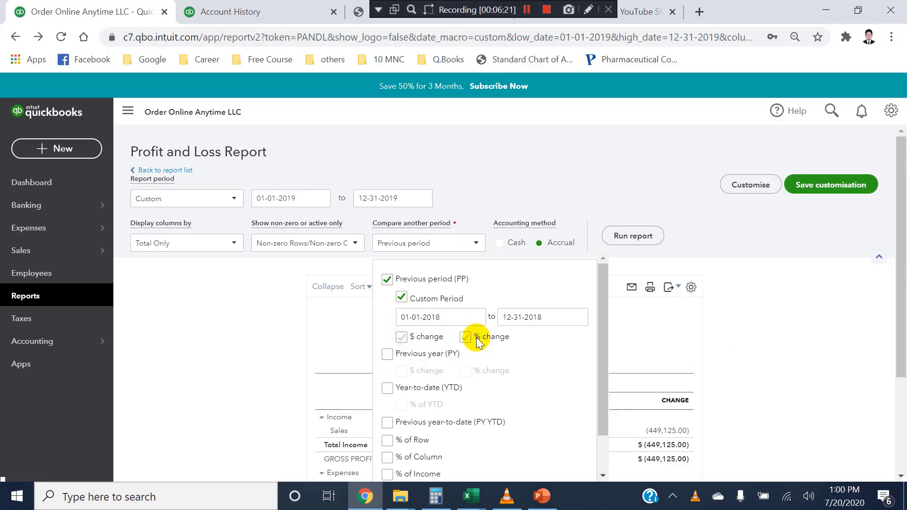
left_click(388, 280)
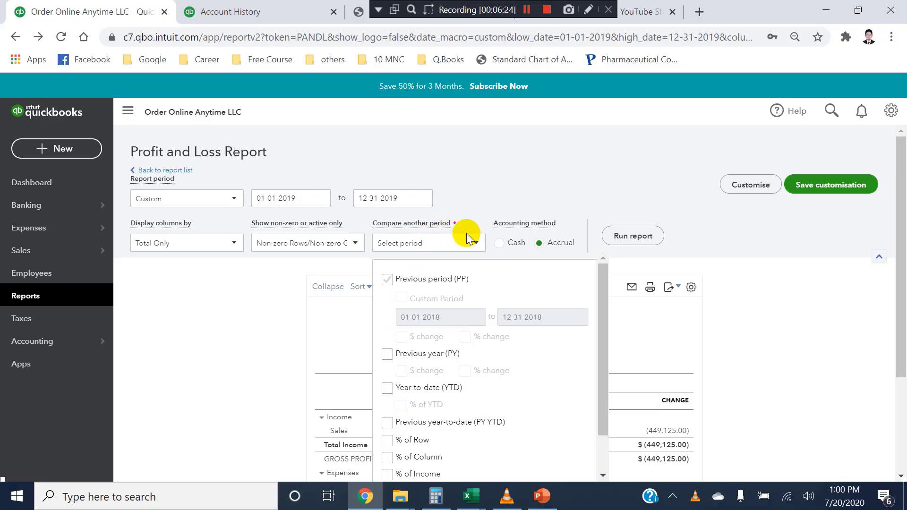
Set the report period to 01-01-2020 to 12-31-2020 and run the report without a comparison.
left_click(318, 199)
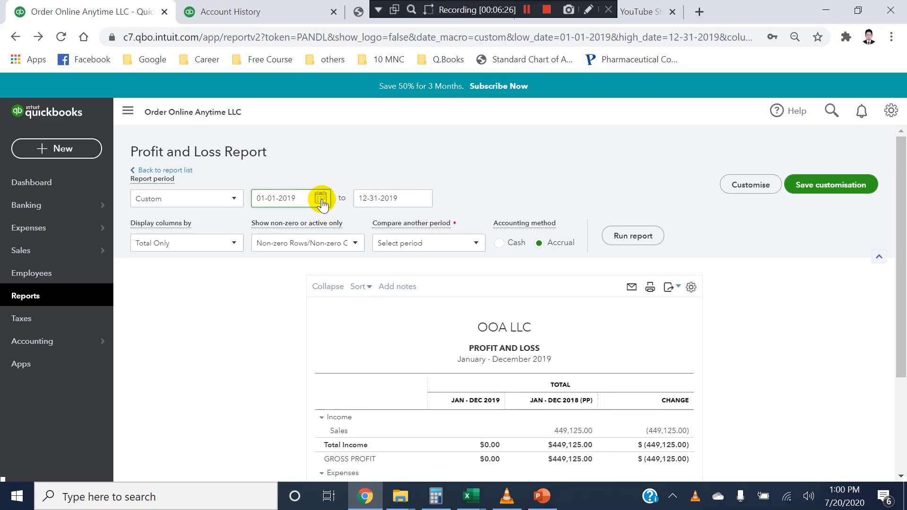
left_click(321, 200)
left_click(399, 262)
left_click(292, 198)
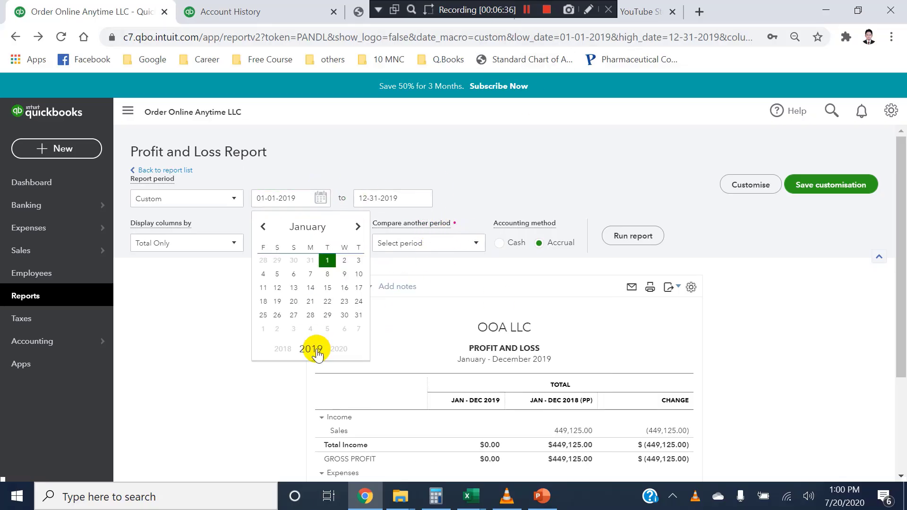
left_click(337, 348)
left_click(343, 260)
left_click(392, 198)
left_click(440, 349)
left_click(459, 315)
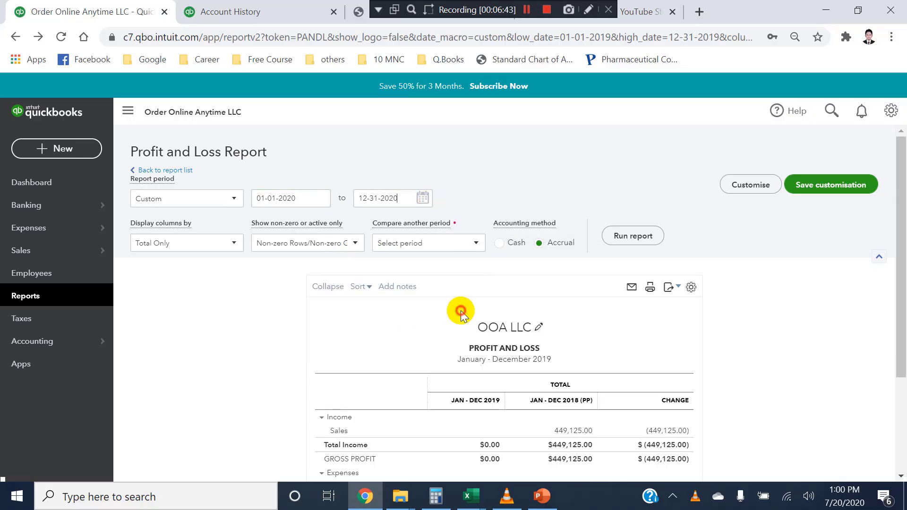
left_click(617, 235)
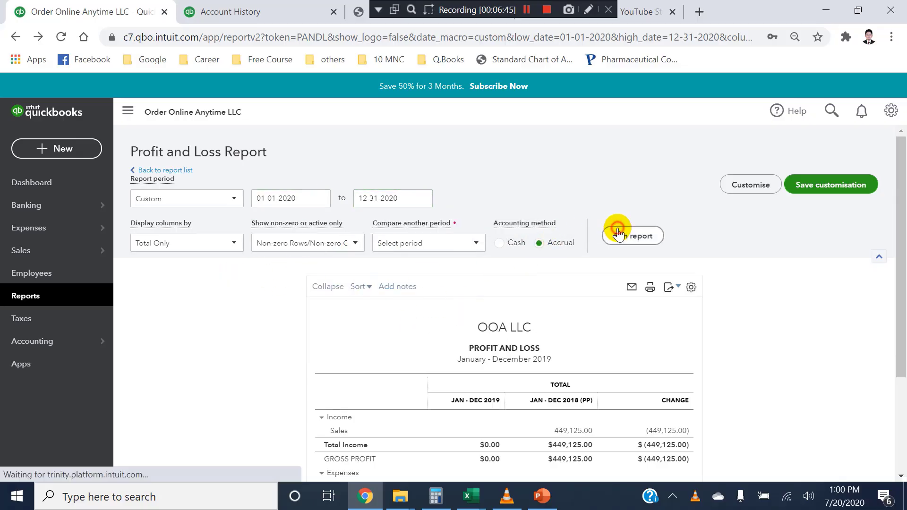
scroll(648, 266, "down", 3)
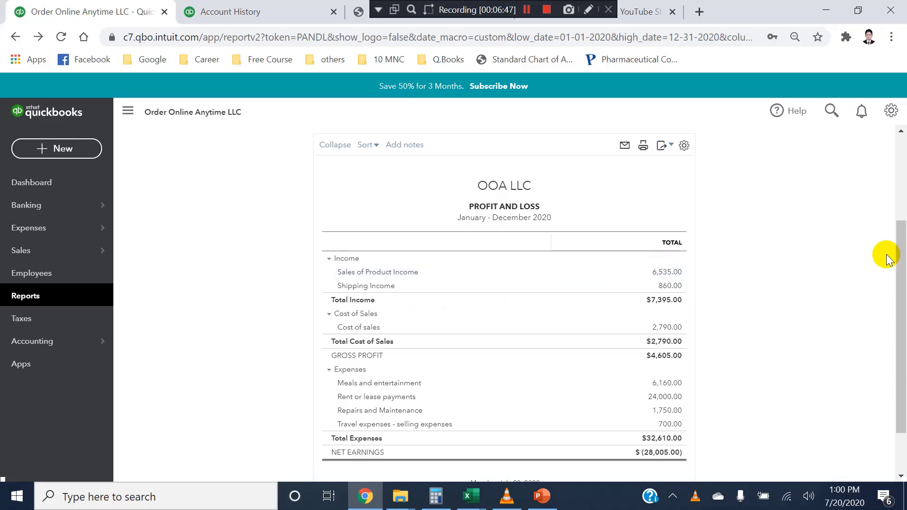
Add the % of Income comparison to the 2020 Profit and Loss report and run it.
left_click(897, 208)
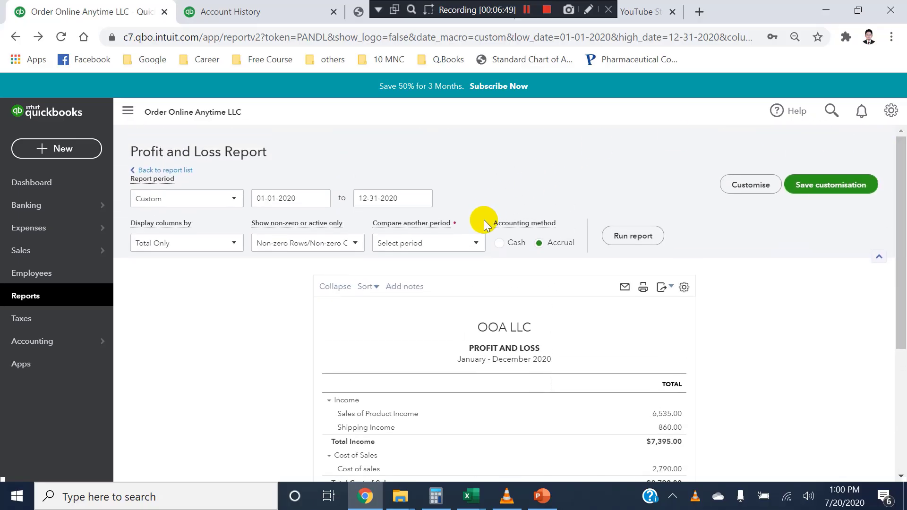
left_click(474, 243)
left_click(405, 355)
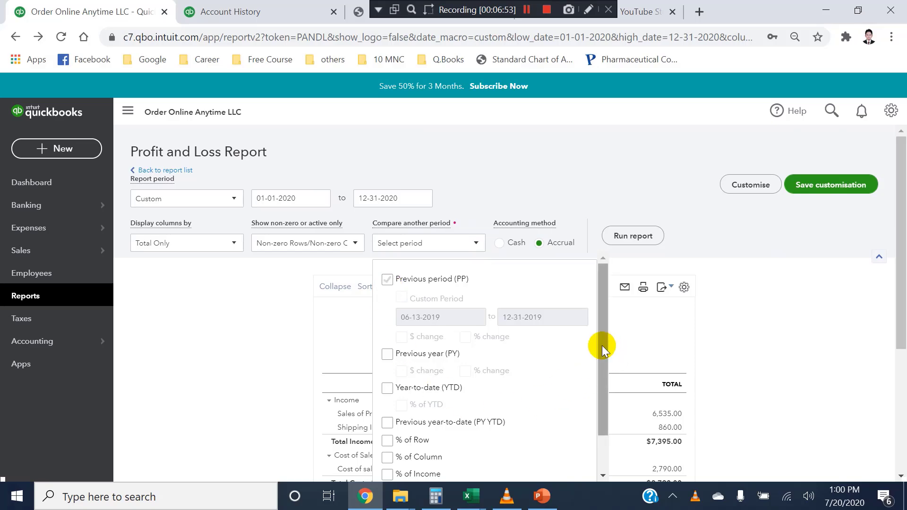
left_click_drag(601, 347, 593, 396)
left_click(388, 411)
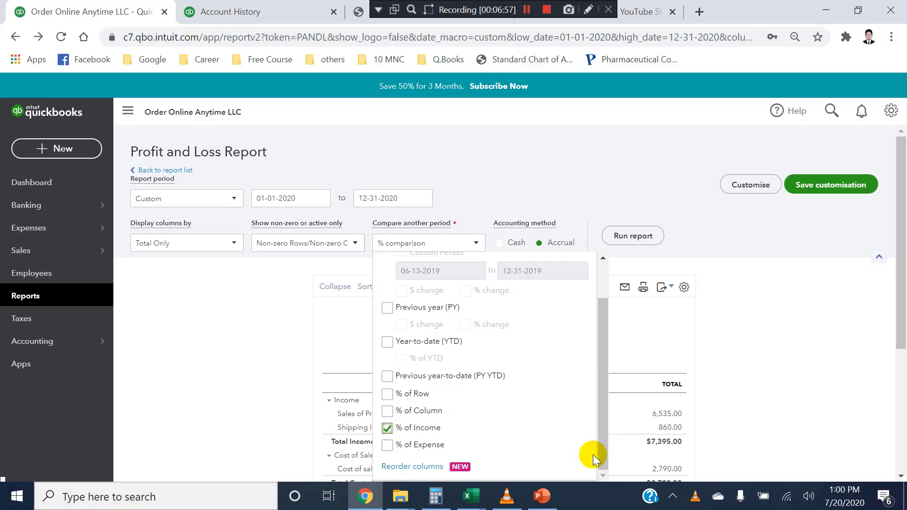
left_click(639, 237)
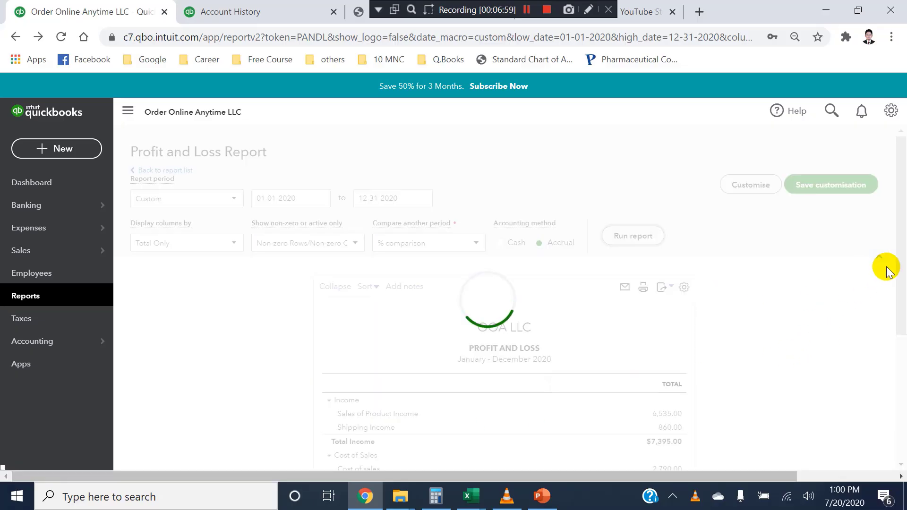
Examine how the income, cost of sales and expense lines relate to Total Income in the % of Income column.
scroll(897, 283, "down", 3)
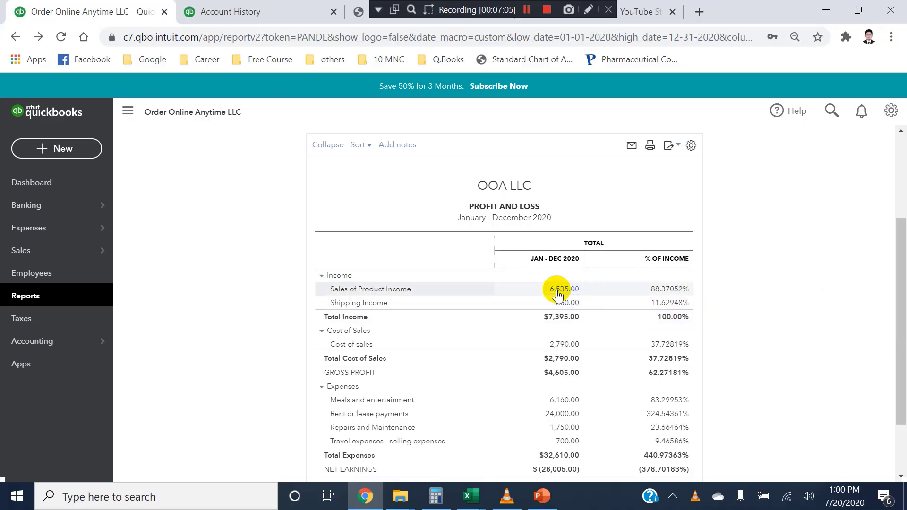
key("ctrl+shift+d")
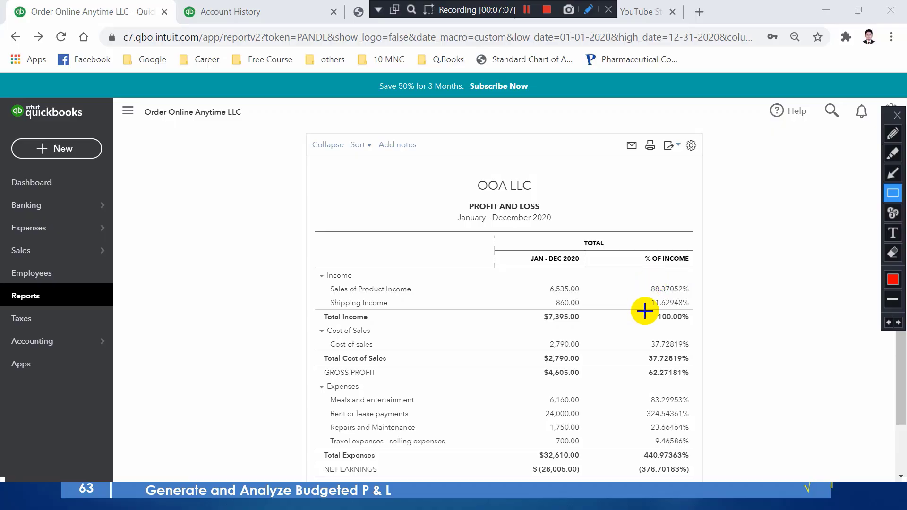
left_click_drag(535, 310, 583, 324)
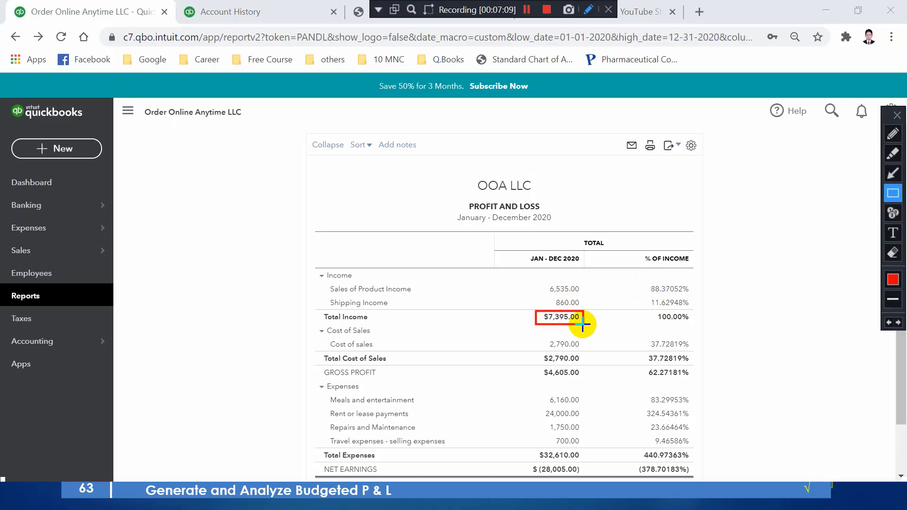
mouse_move(549, 282)
left_mouse_down()
mouse_move(602, 296)
mouse_move(585, 310)
left_mouse_up()
key("ctrl+shift+d")
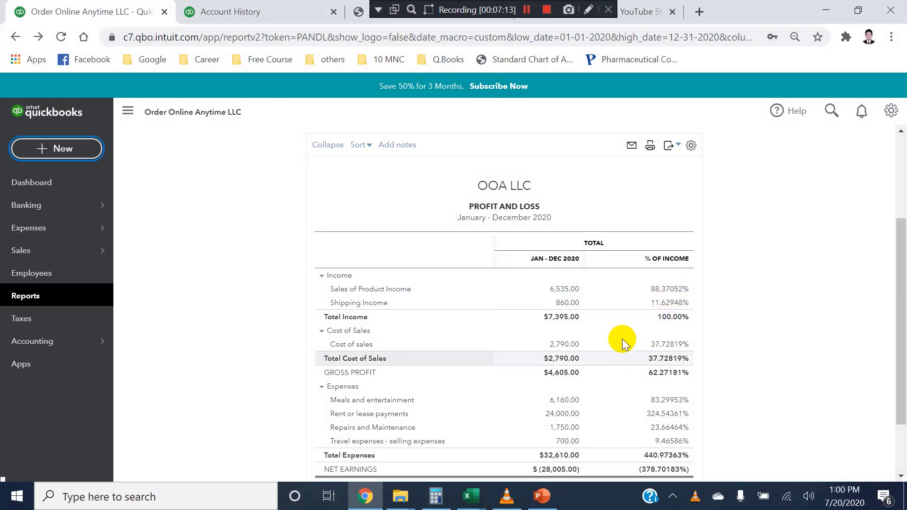
left_click_drag(896, 267, 902, 236)
scroll(902, 266, "down", 1)
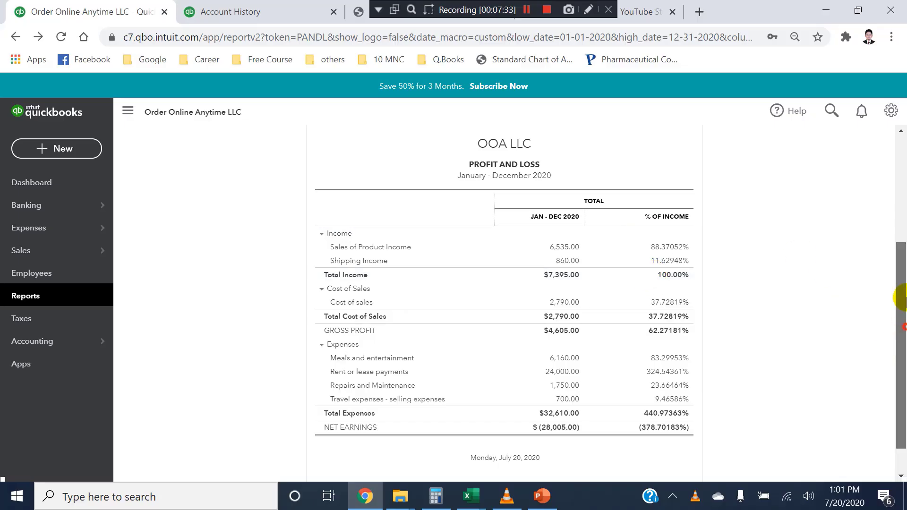
Replace the % of Income comparison with % of Column and run the report.
left_click_drag(896, 293, 896, 188)
left_click(445, 250)
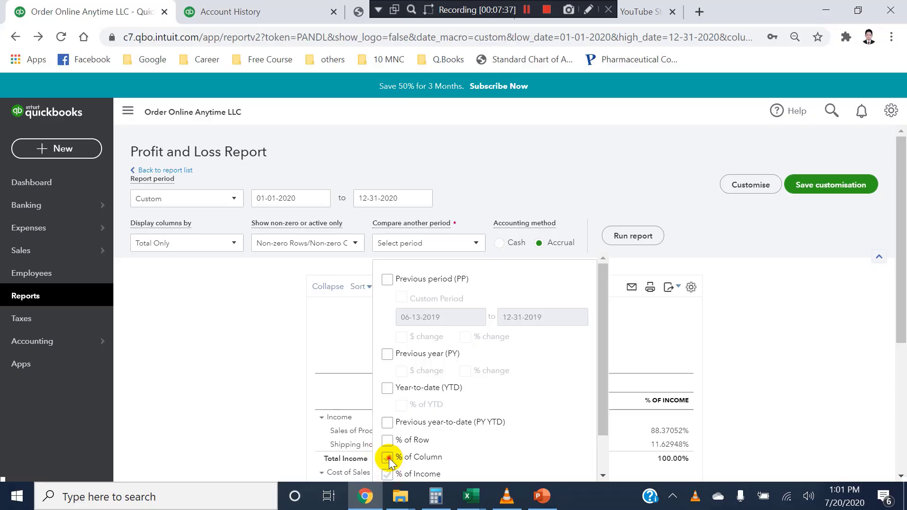
left_click(639, 225)
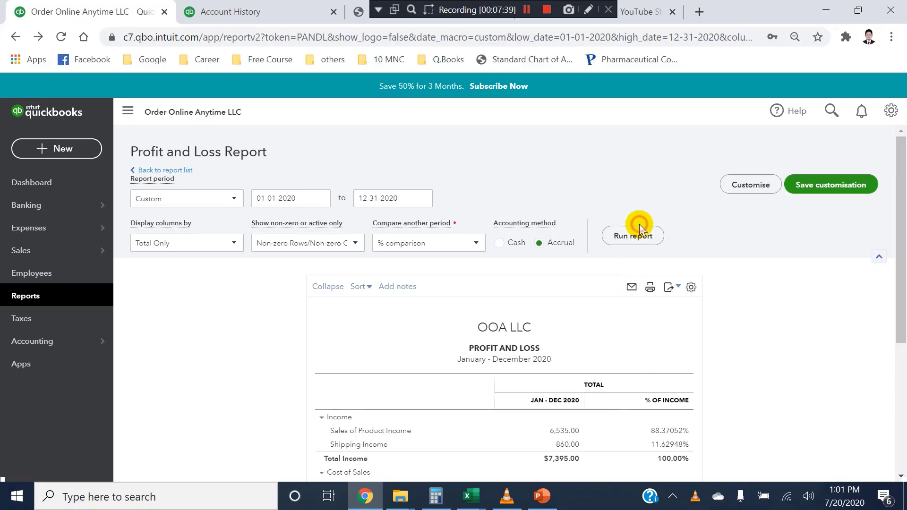
Examine how Total Income, Gross Profit and the expense lines relate to Net Earnings in the % of Column figures.
scroll(639, 435, "down", 4)
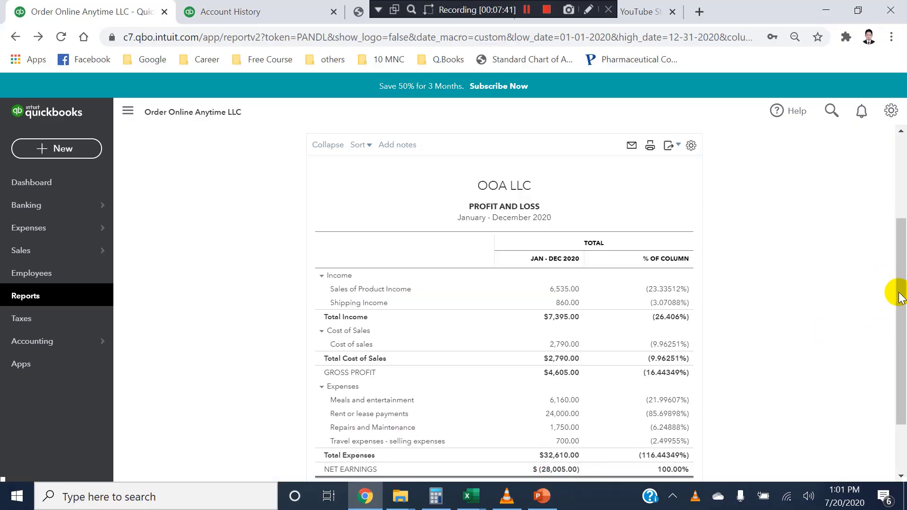
mouse_move(900, 317)
left_mouse_down()
mouse_move(893, 321)
mouse_move(896, 302)
left_mouse_up()
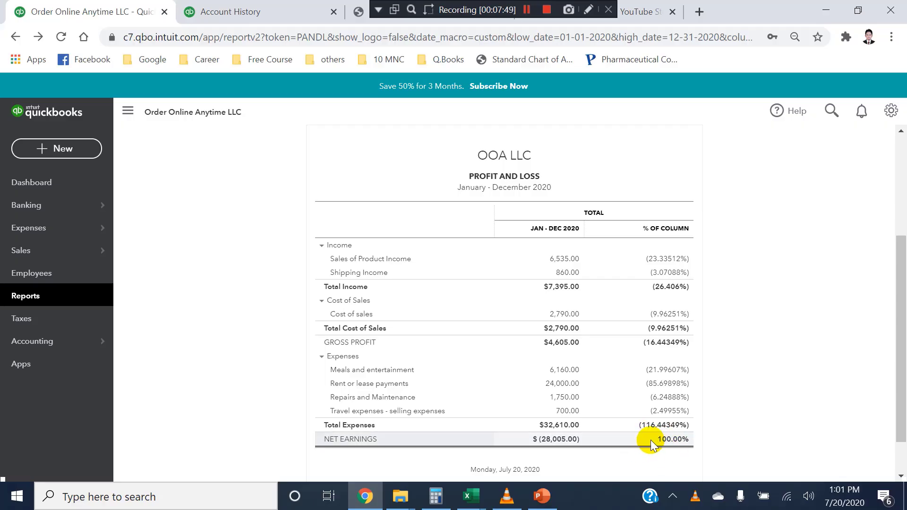
key("ctrl+alt+d")
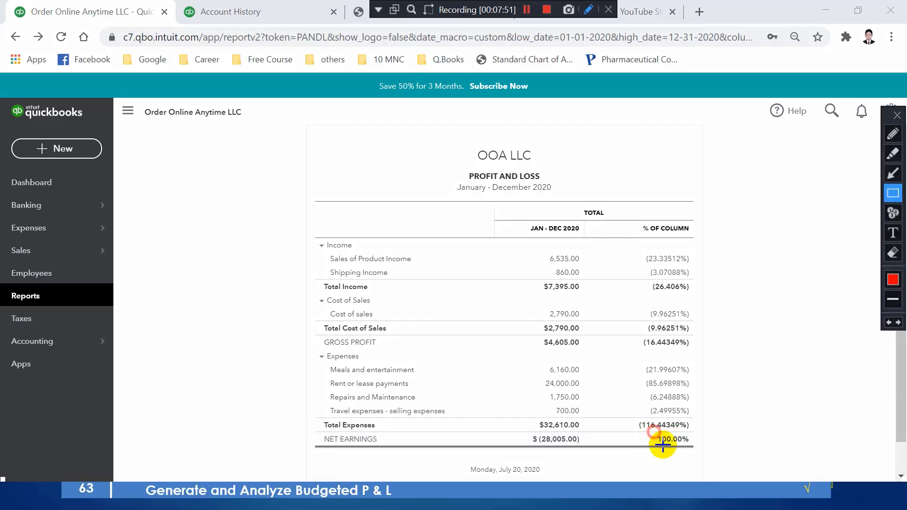
left_click_drag(654, 432, 709, 447)
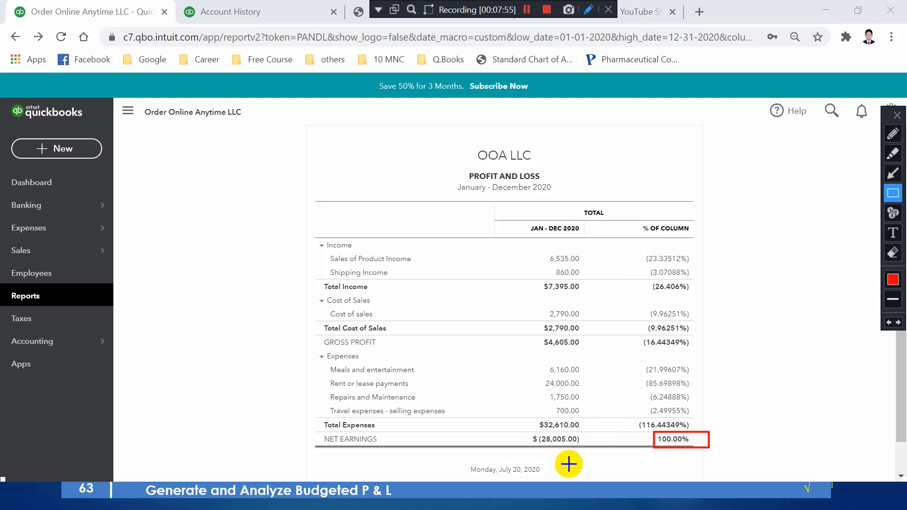
left_click_drag(643, 280, 699, 303)
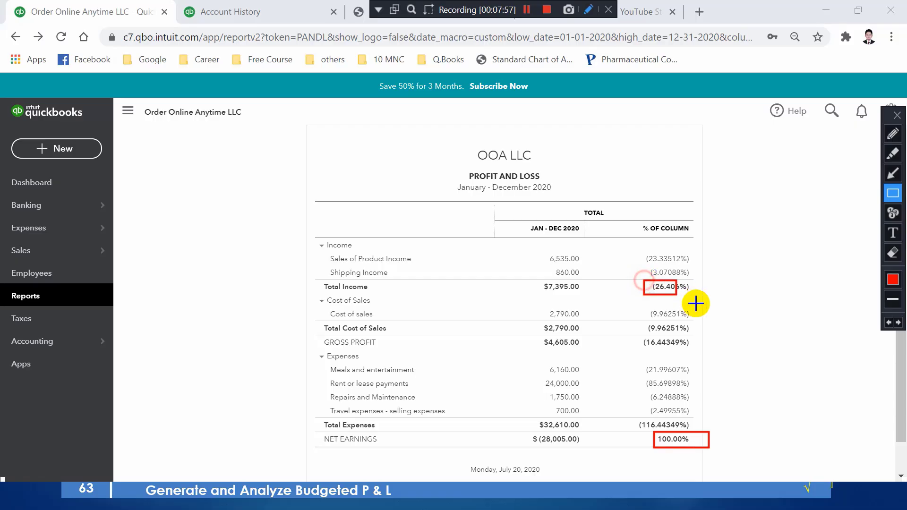
left_click_drag(637, 335, 680, 361)
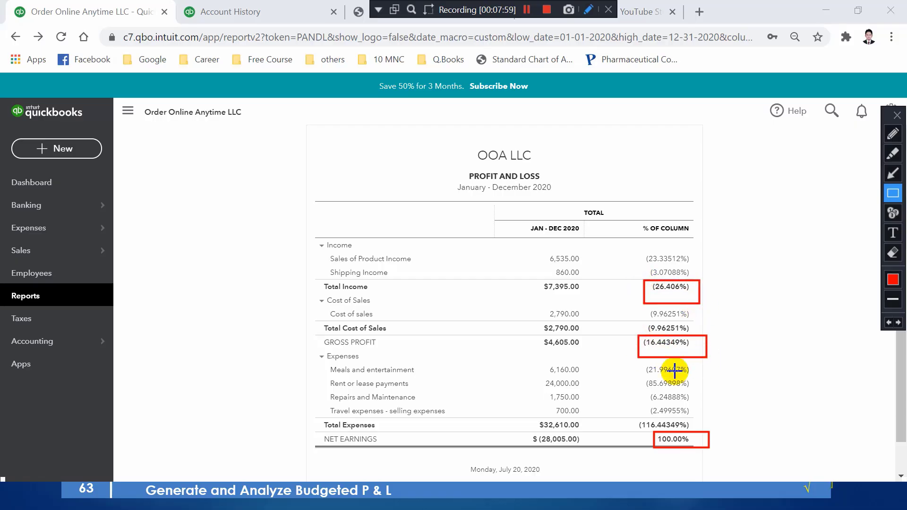
key("Escape")
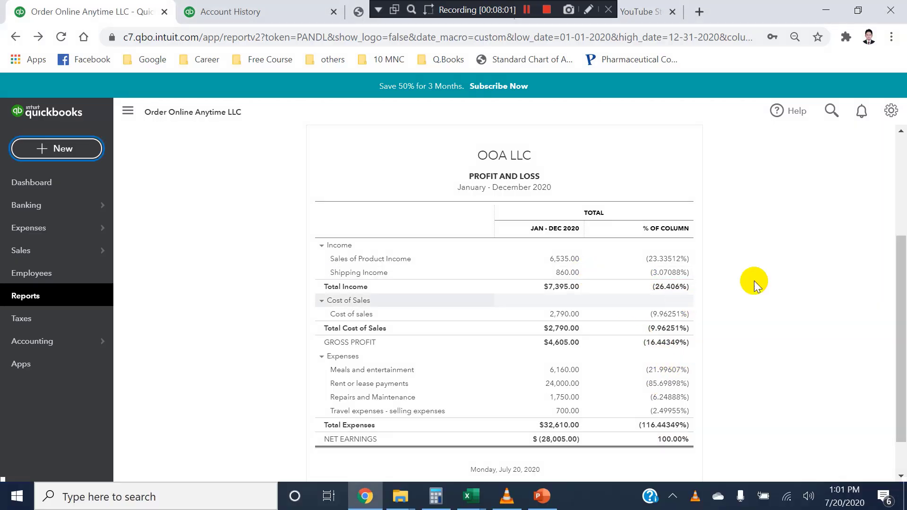
scroll(903, 324, "up", 4)
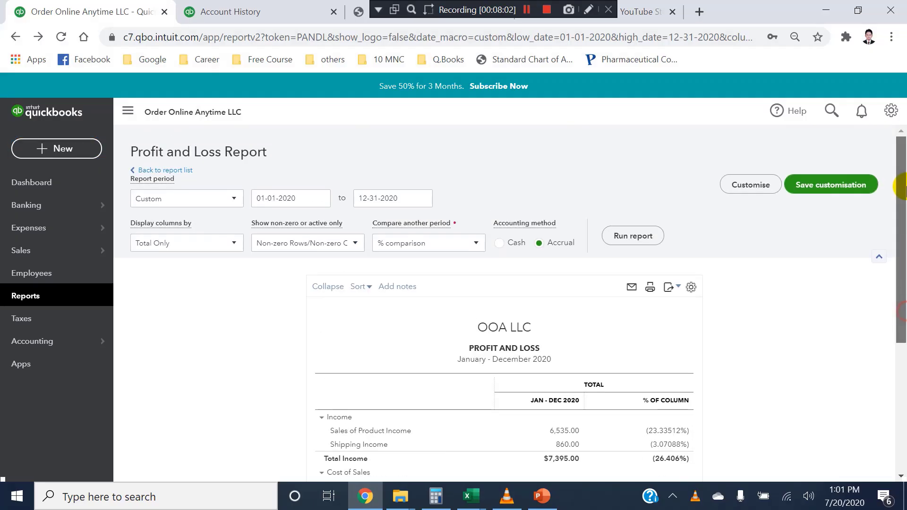
Try the Previous period and % of Row comparison options, leaving only % of Column selected.
left_click(456, 249)
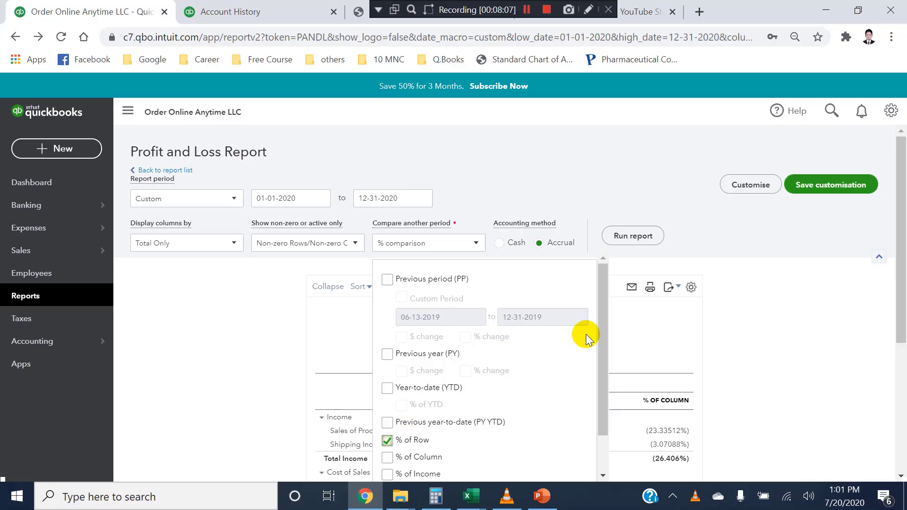
left_click_drag(603, 322, 537, 287)
left_click(387, 280)
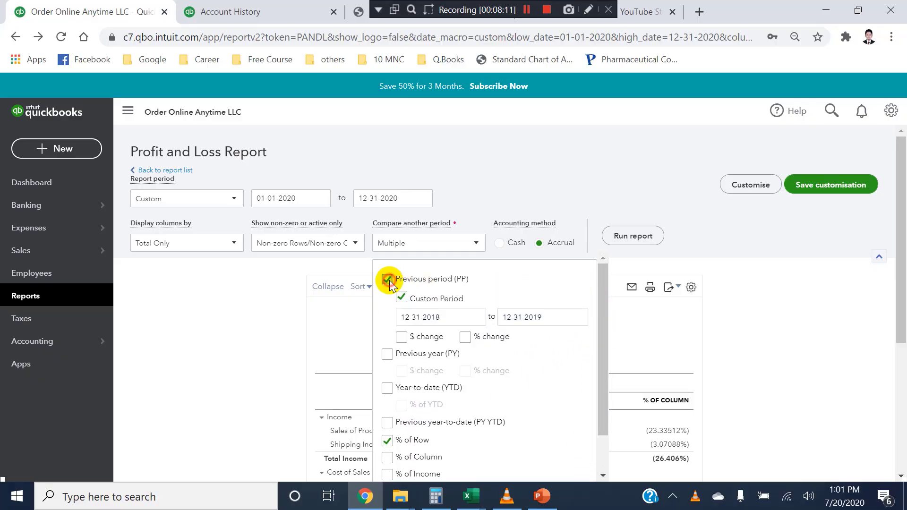
left_click(388, 279)
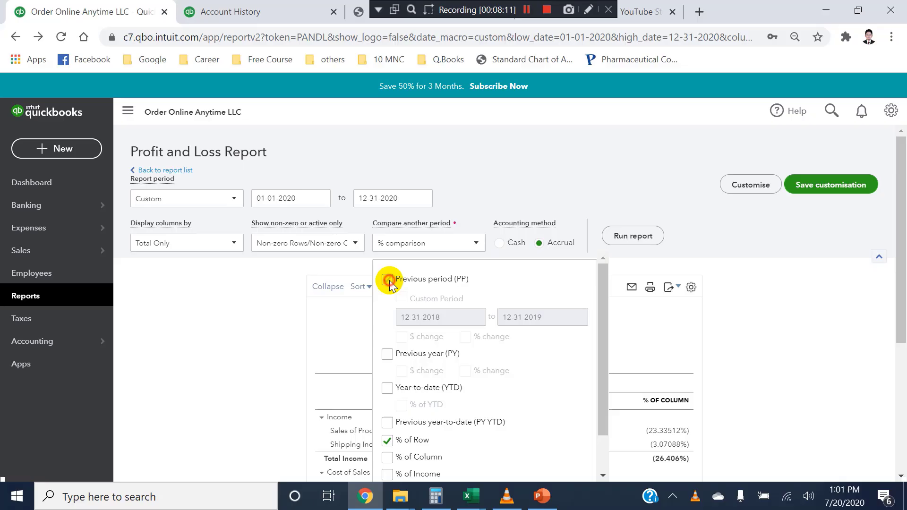
left_click(387, 440)
left_click(387, 457)
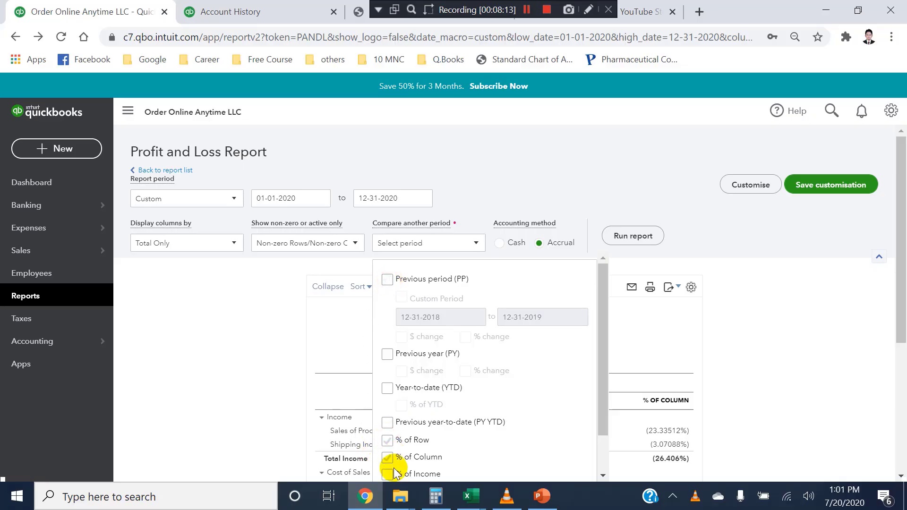
left_click(388, 441)
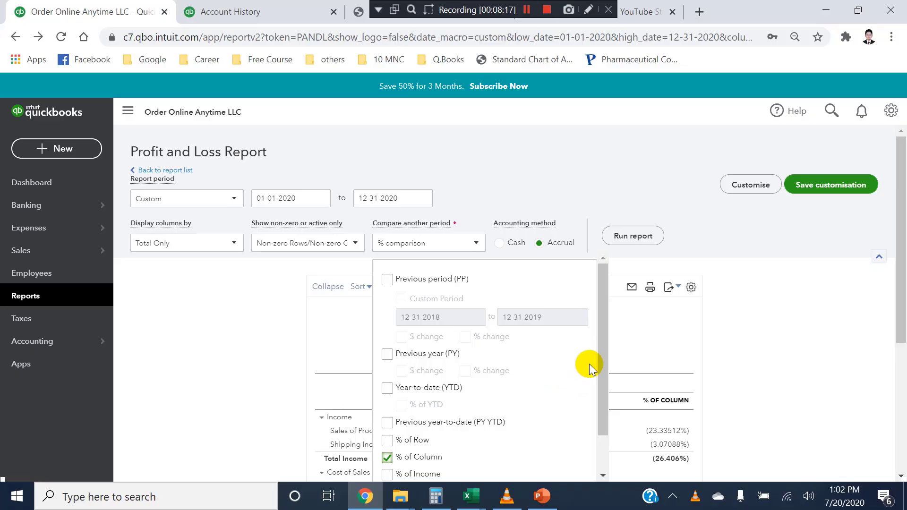
left_click_drag(602, 328, 587, 290)
left_click(762, 321)
Review the 2020 % of Column report down to Net Earnings, along with its comparison selection and export formats.
left_click_drag(903, 246, 903, 388)
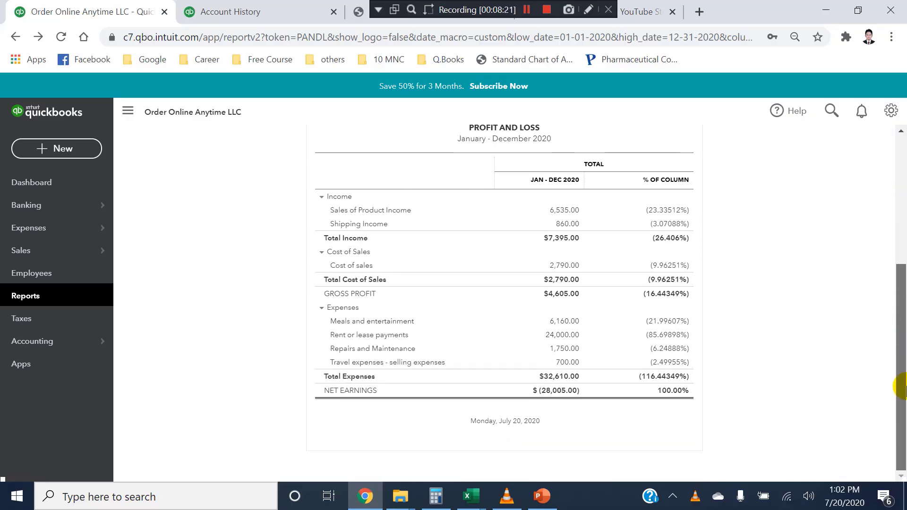
left_click_drag(903, 331, 900, 215)
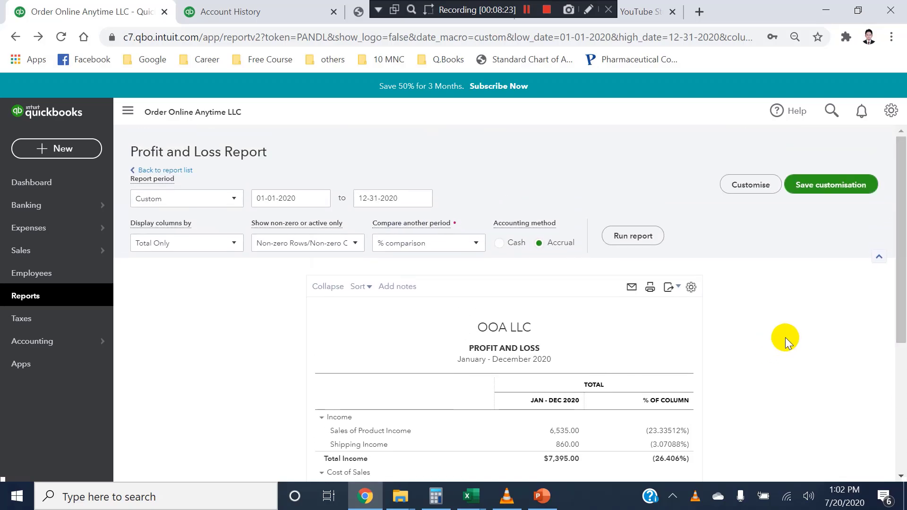
left_click(475, 244)
left_click(481, 244)
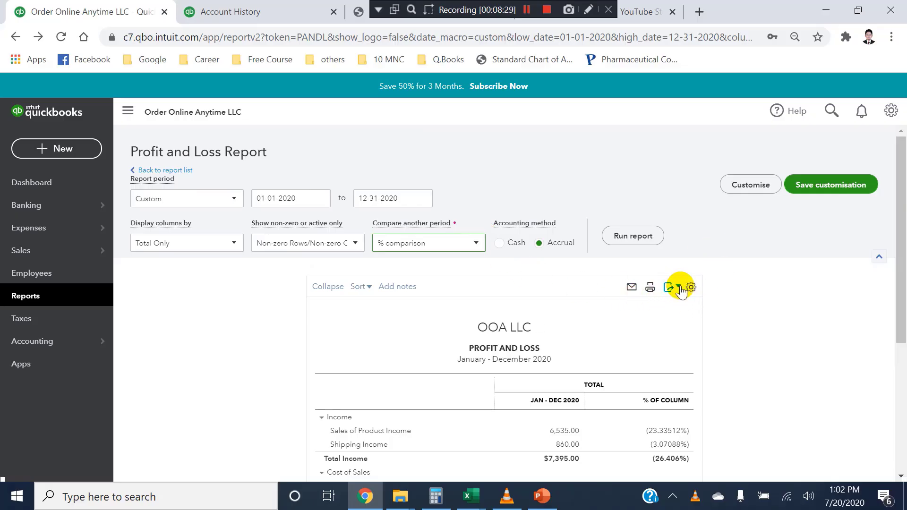
left_click_drag(900, 259, 902, 373)
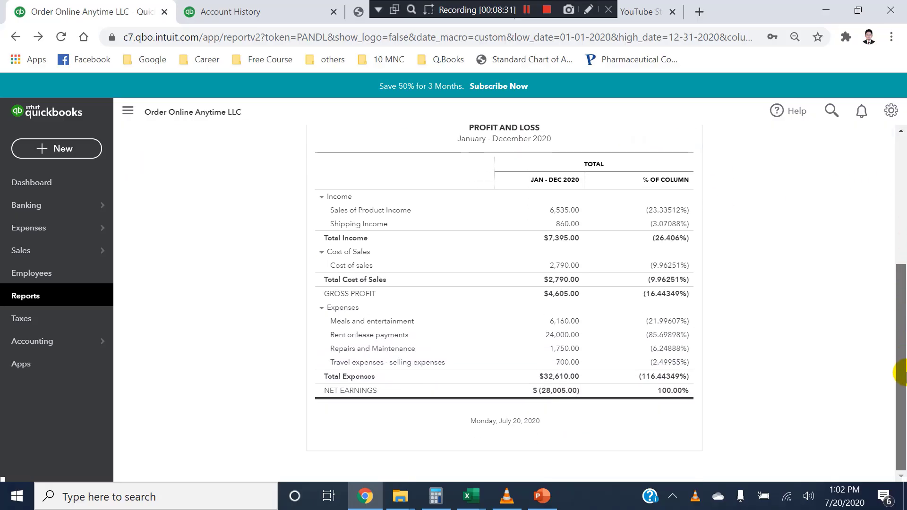
scroll(643, 179, "up", 5)
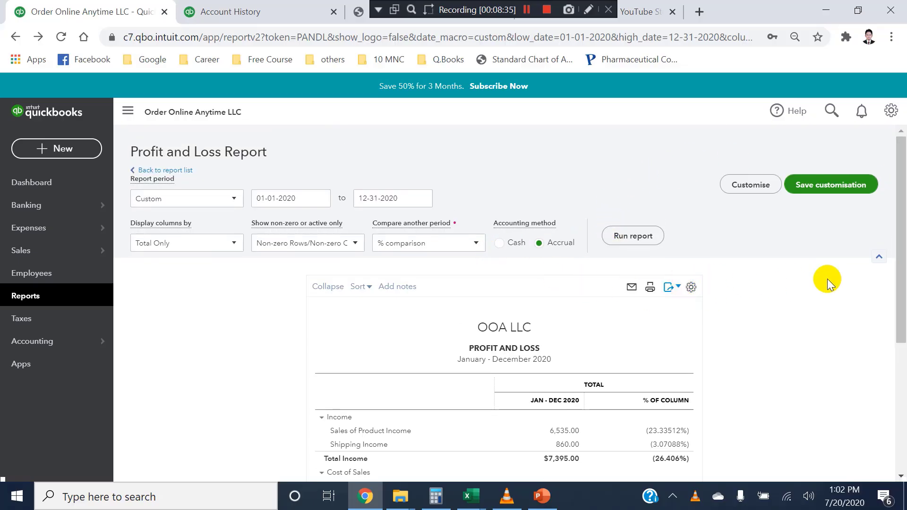
scroll(829, 299, "down", 4)
scroll(899, 298, "up", 4)
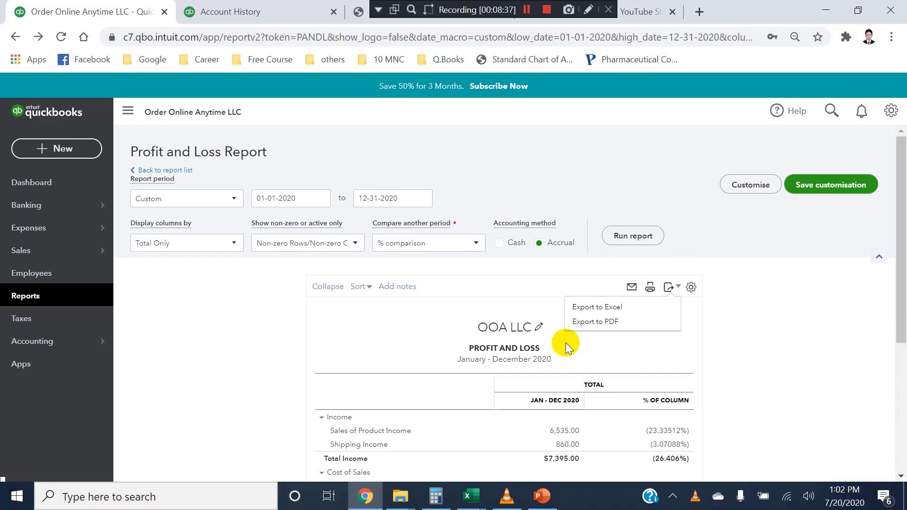
left_click(788, 350)
Display the 2020 Profit and Loss columns by Months, clear the comparison selection and run the report.
left_click(233, 244)
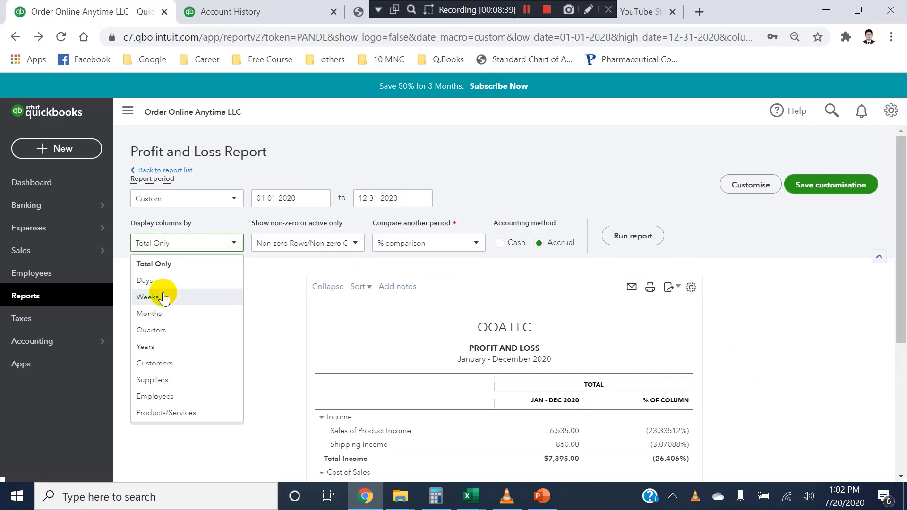
left_click(160, 317)
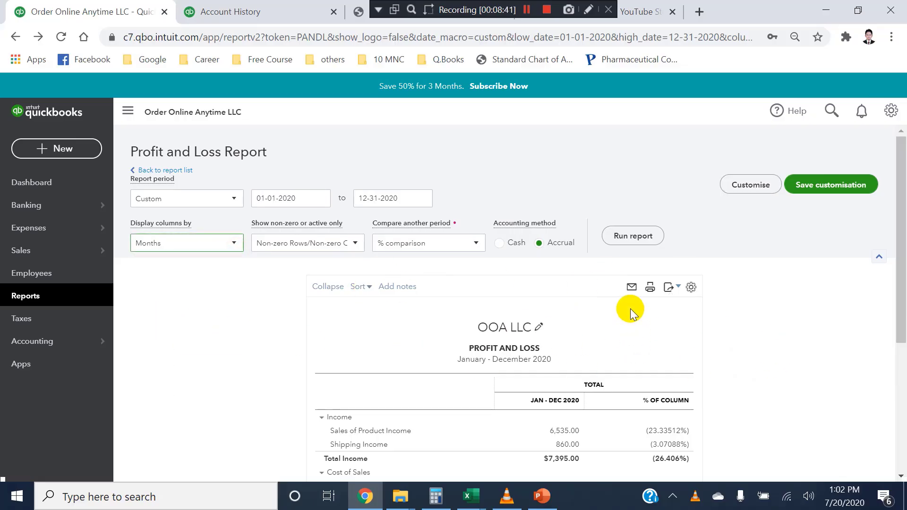
left_click(470, 245)
left_click(388, 279)
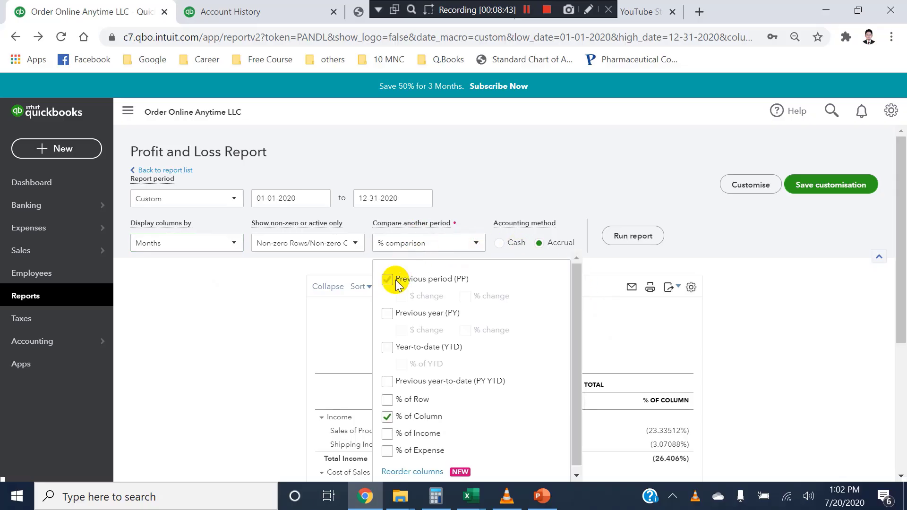
left_click(759, 315)
left_click(641, 238)
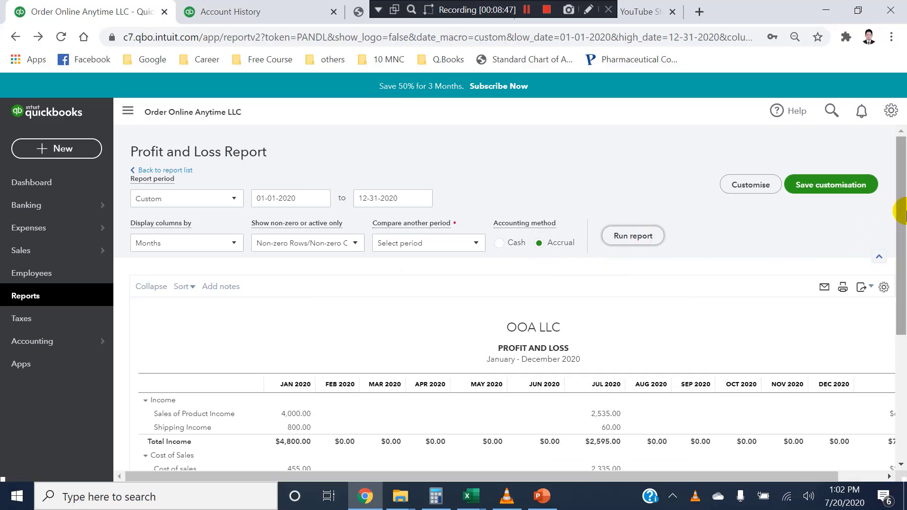
Review the monthly Profit and Loss columns through to the Total and export the report to Excel.
scroll(897, 193, "down", 3)
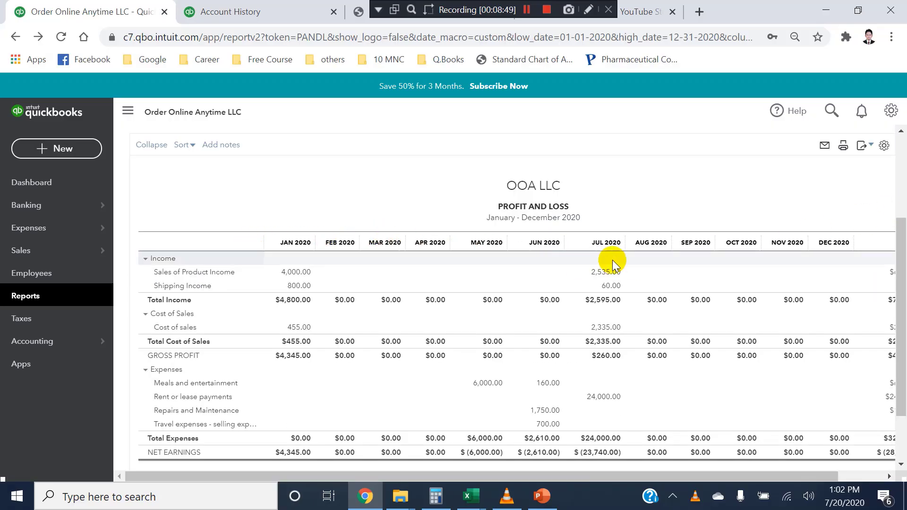
left_click_drag(625, 476, 740, 478)
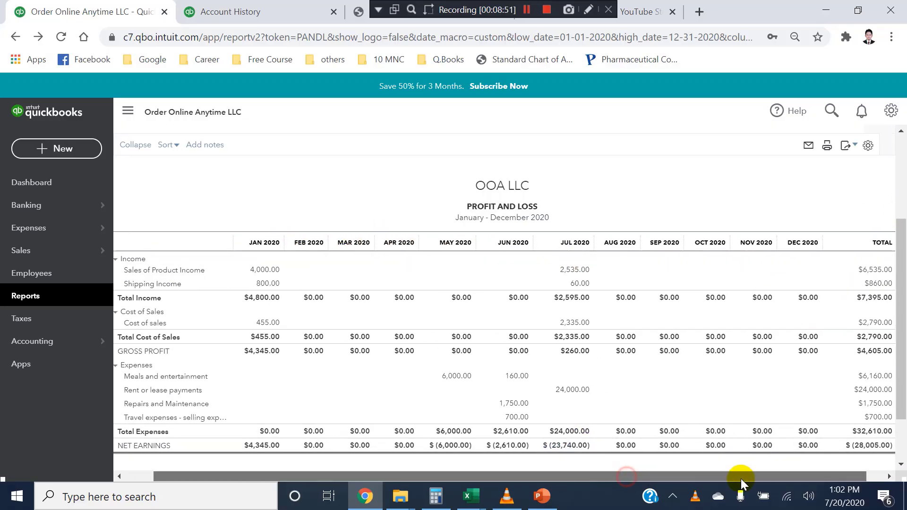
left_click_drag(900, 407, 900, 325)
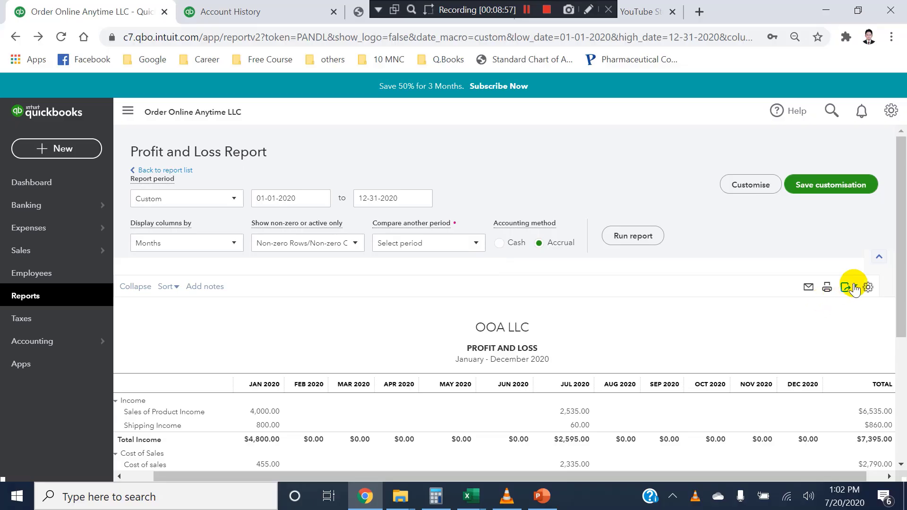
left_click(760, 307)
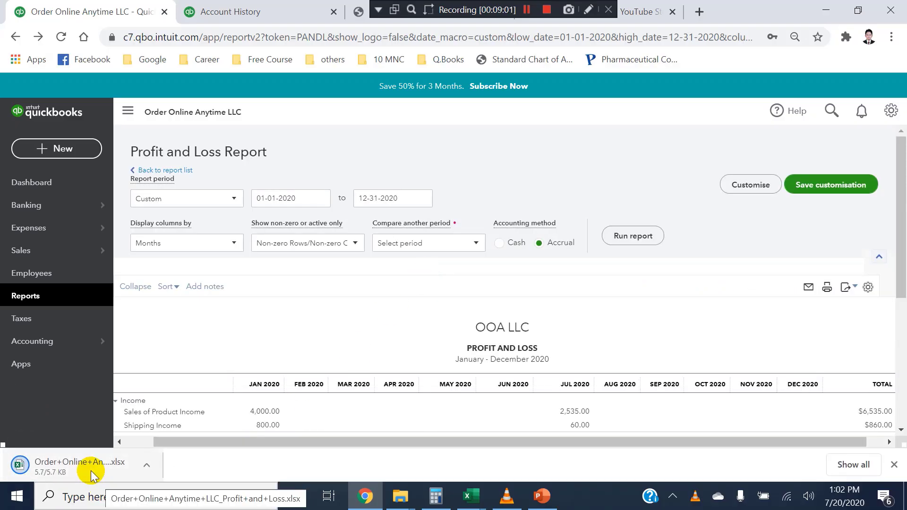
Open the downloaded Profit and Loss workbook in Excel and enable editing.
right_click(91, 471)
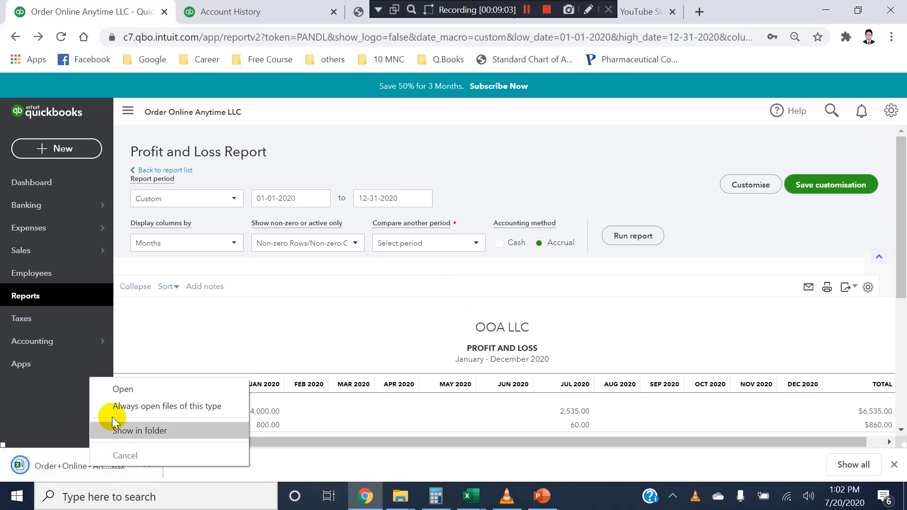
left_click(118, 389)
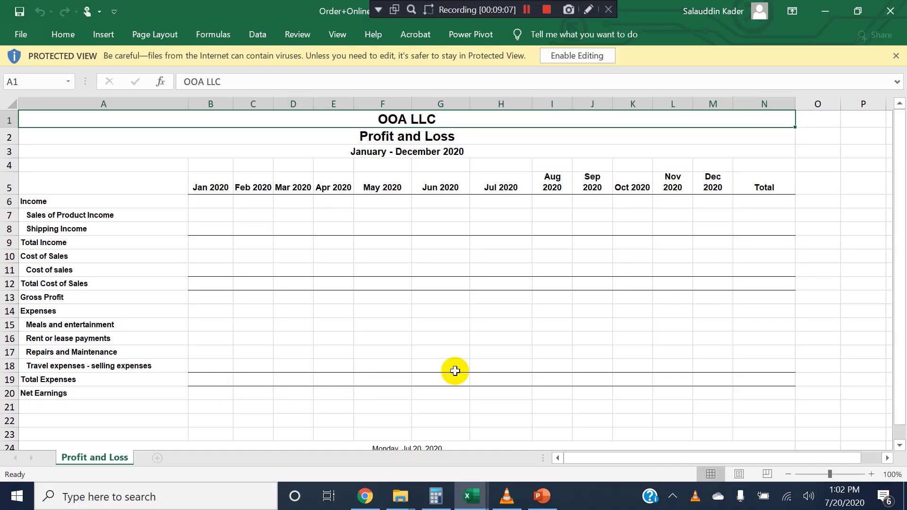
left_click(572, 60)
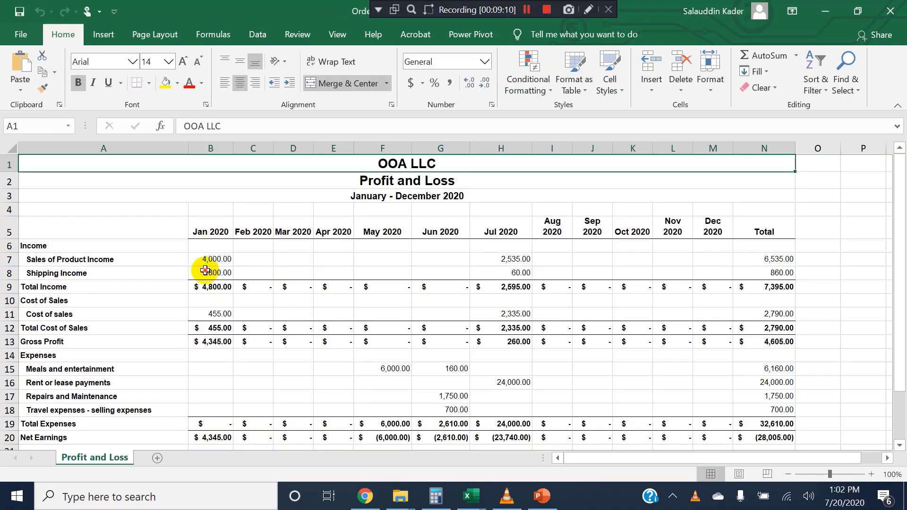
Examine the exported monthly income, cost of sales, expense and net earnings figures from Jan 2020 through the Total column.
left_click_drag(205, 270, 227, 352)
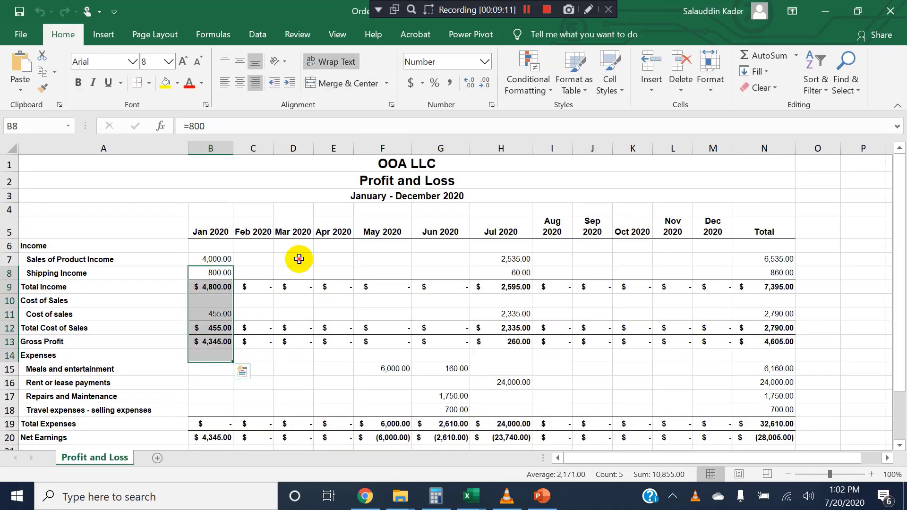
left_click_drag(295, 258, 718, 398)
left_click_drag(895, 235, 899, 335)
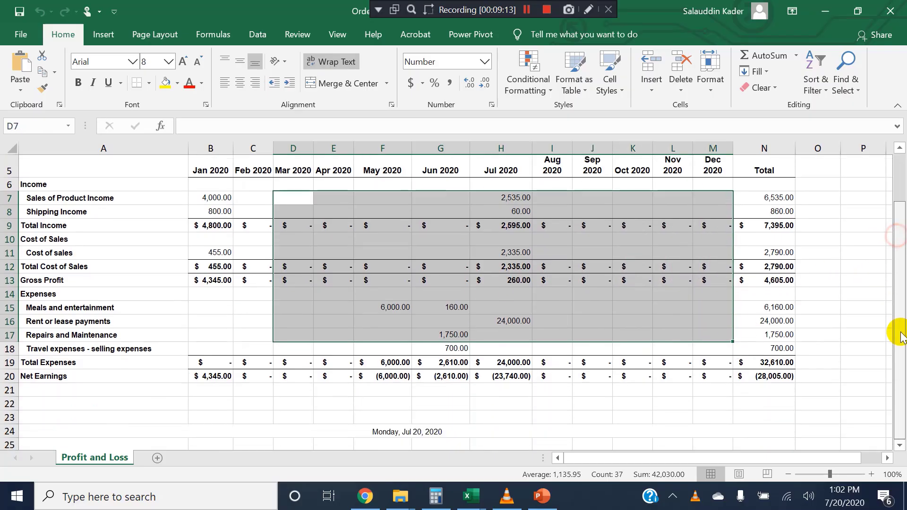
left_click_drag(899, 292, 899, 241)
left_click(380, 328)
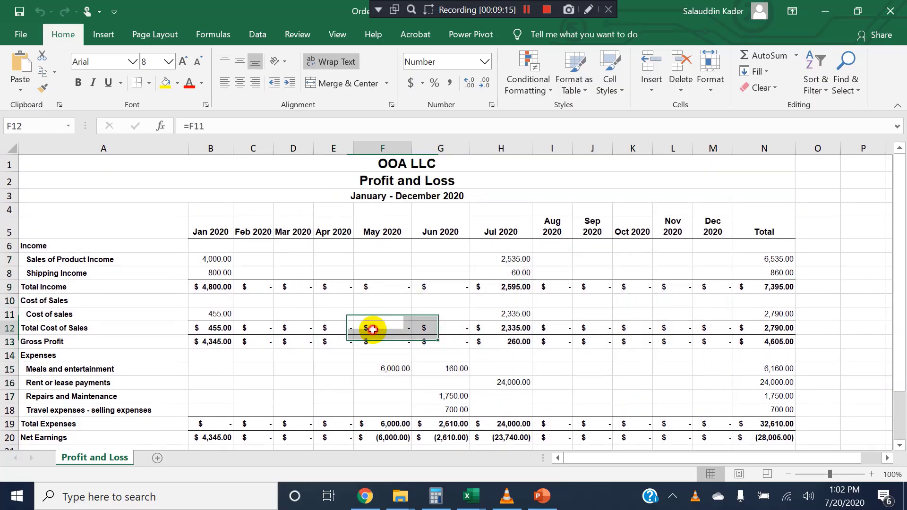
left_click(442, 310)
left_click(659, 303)
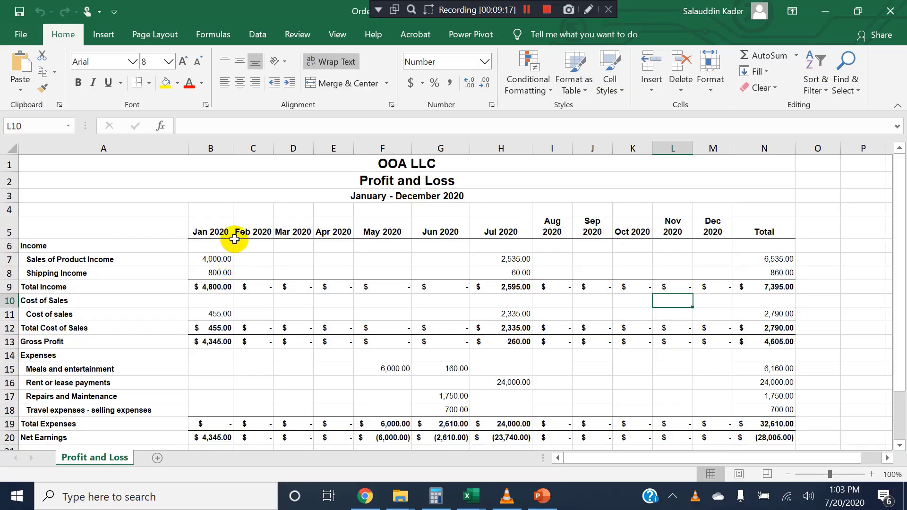
left_click_drag(207, 242, 753, 378)
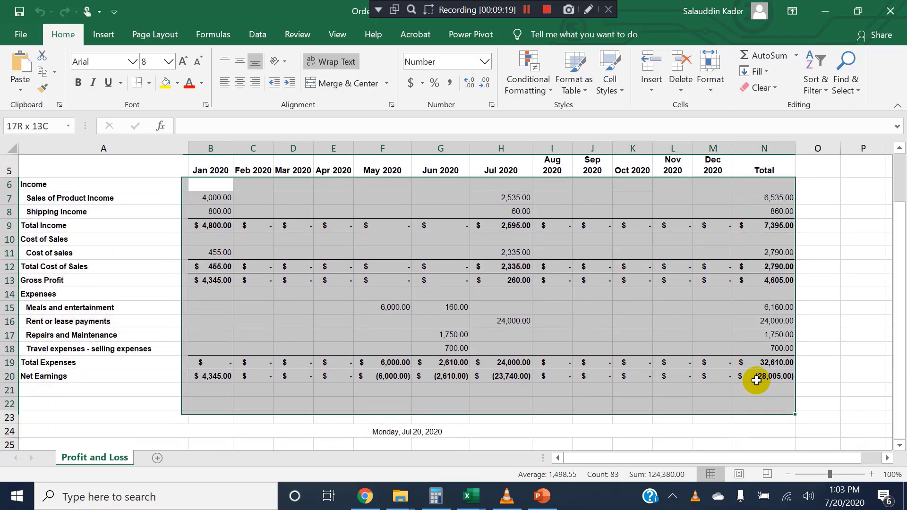
Review the exported monthly Profit and Loss table from the Jan 2020 header down to Net Earnings and across to the Total column.
left_click(455, 357)
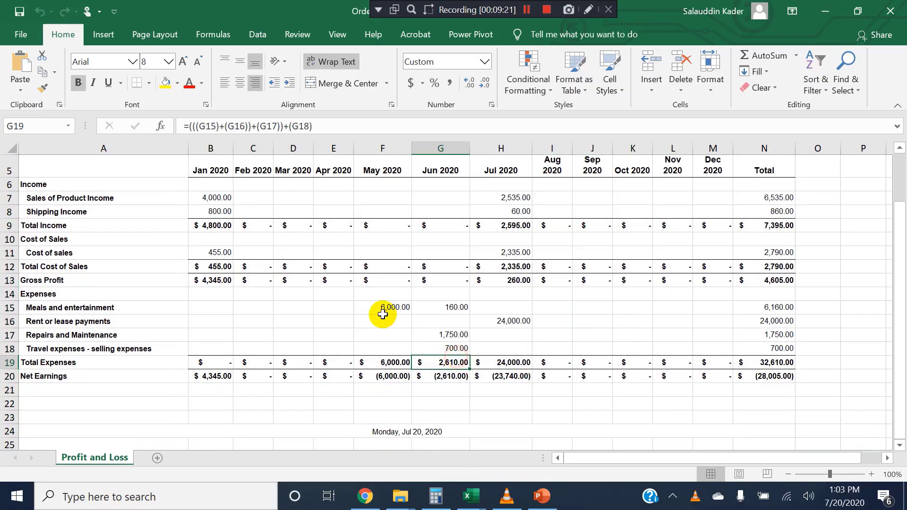
scroll(399, 429, "up", 1)
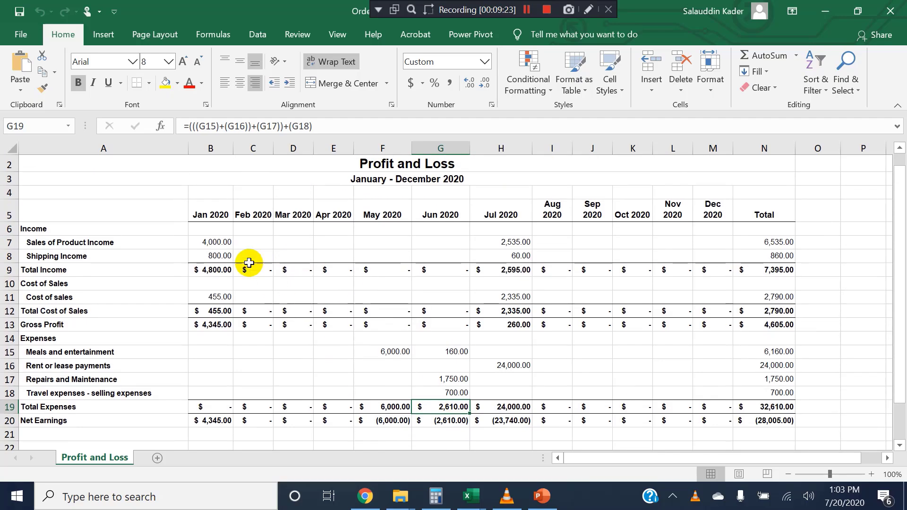
left_click_drag(223, 195, 750, 364)
left_click(889, 339)
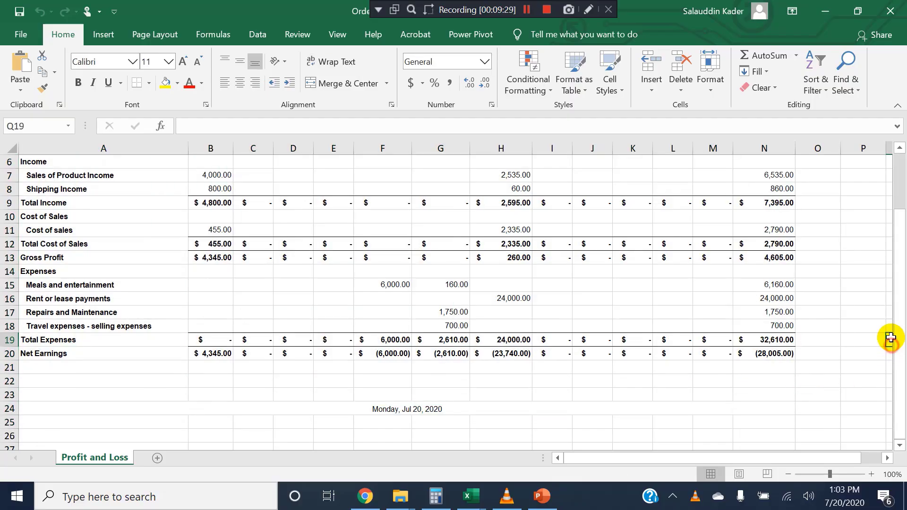
scroll(893, 236, "up", 1)
scroll(891, 218, "up", 1)
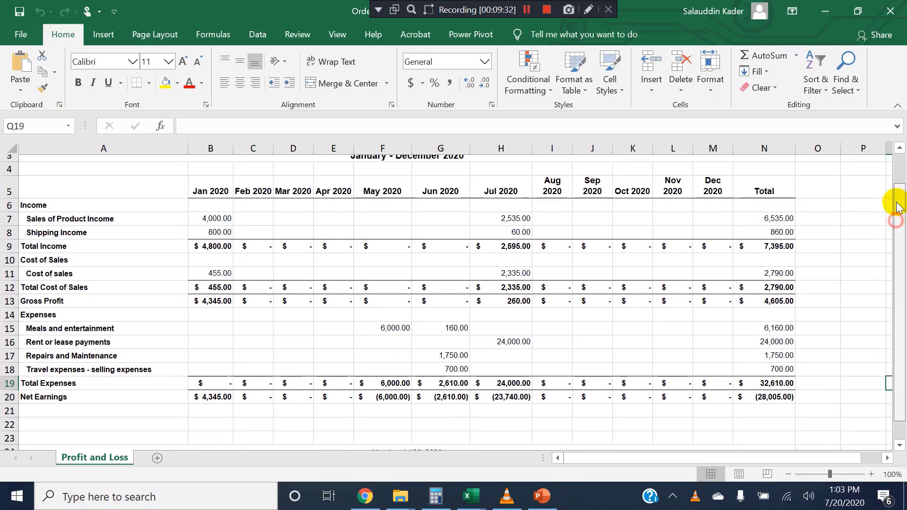
scroll(892, 203, "down", 1)
scroll(894, 198, "up", 1)
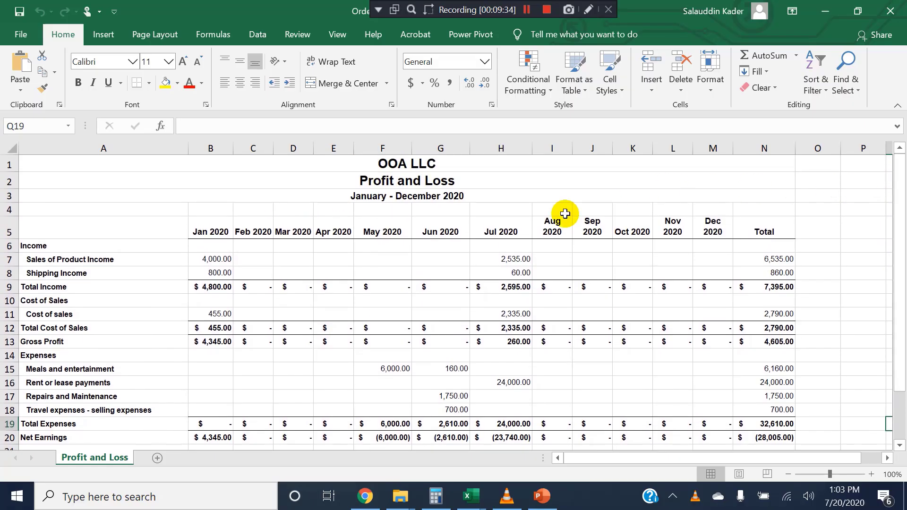
left_click_drag(204, 219, 753, 378)
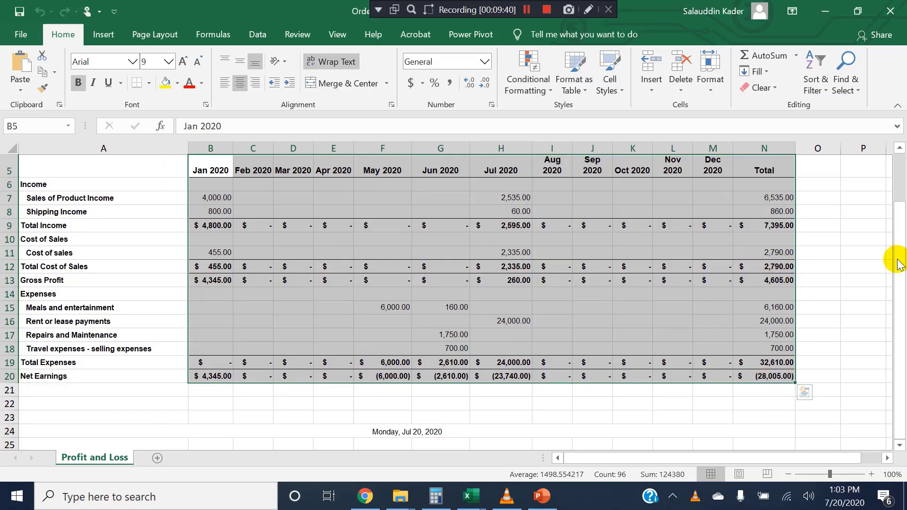
scroll(896, 232, "up", 2)
left_click(348, 245)
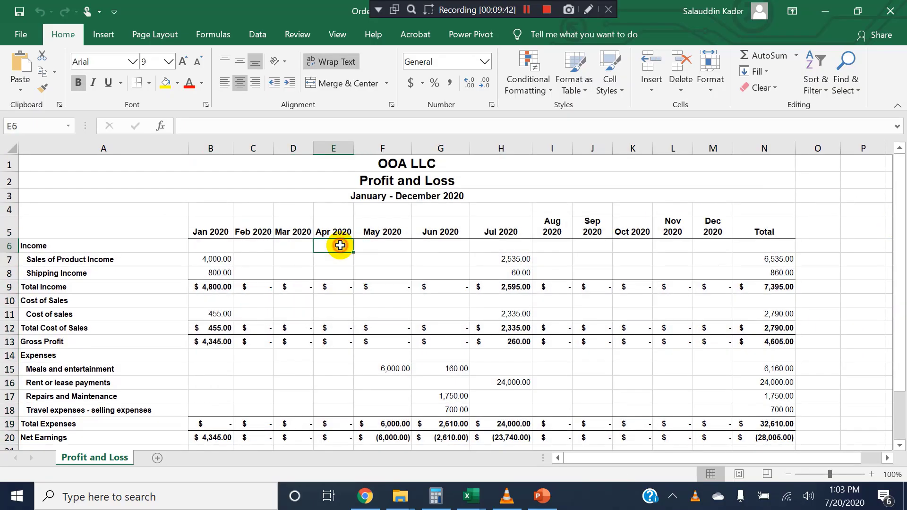
left_click_drag(207, 224, 794, 400)
left_click(750, 418)
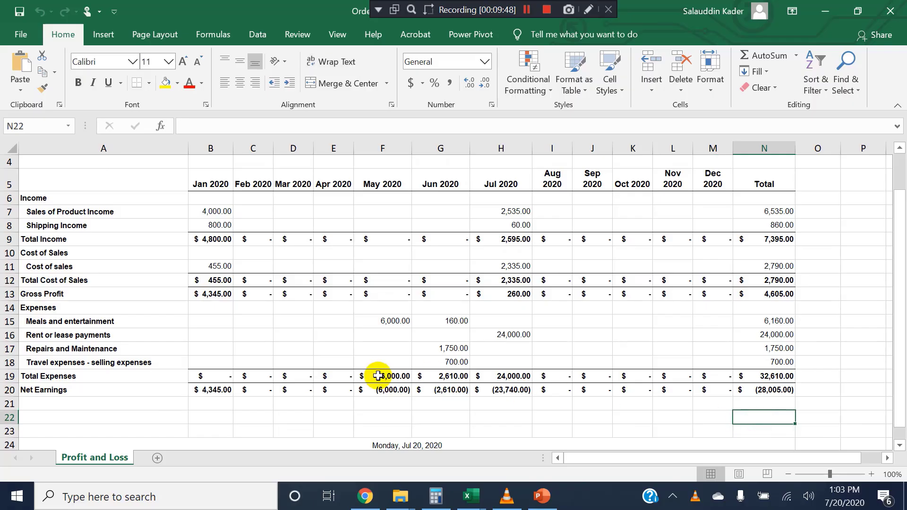
Trace the Sales of Product Income row month by month from Jan to Jun 2020, then look over all figures through Net Earnings.
left_click(211, 208)
left_click(253, 212)
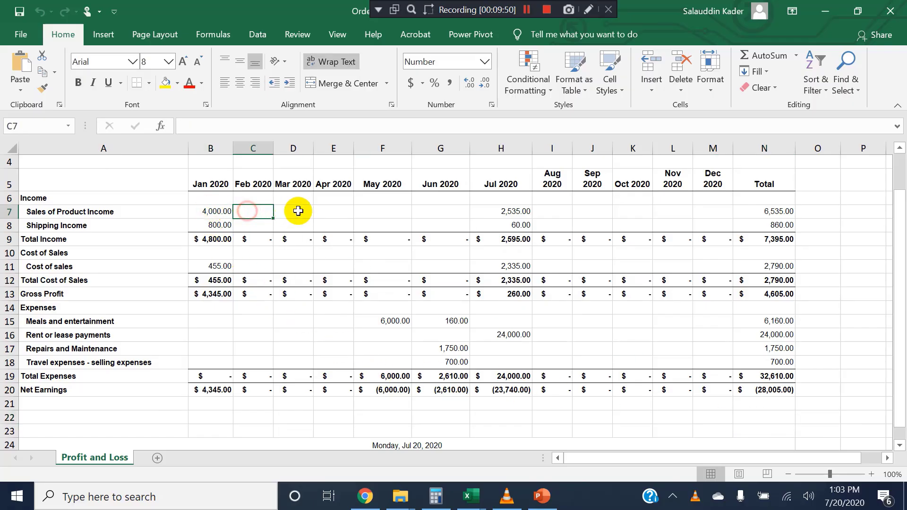
left_click(334, 211)
left_click(383, 211)
left_click(458, 211)
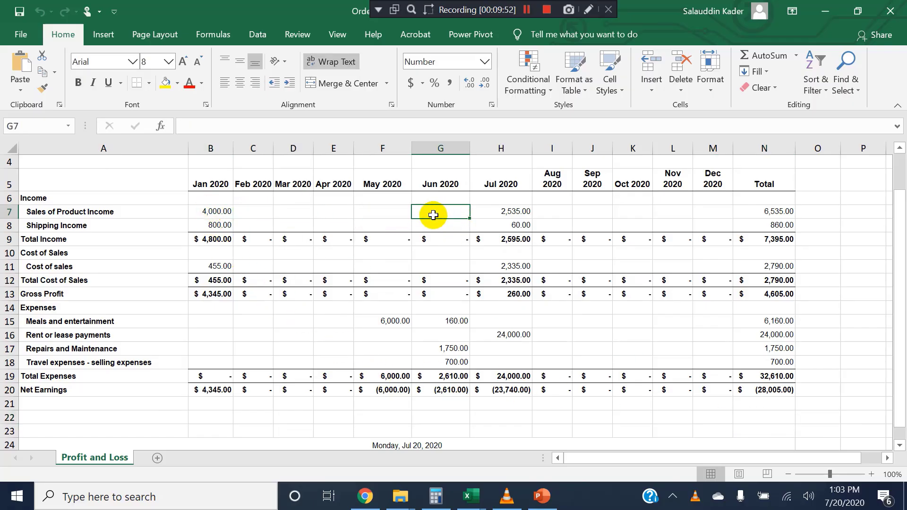
left_click_drag(227, 210, 202, 222)
left_click(236, 212)
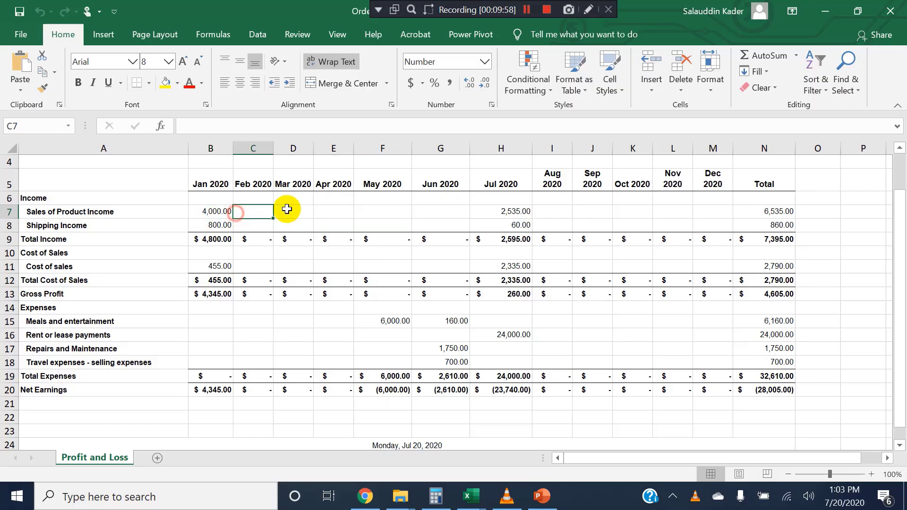
key("Right")
key("Right")
key("Right")
key("Right")
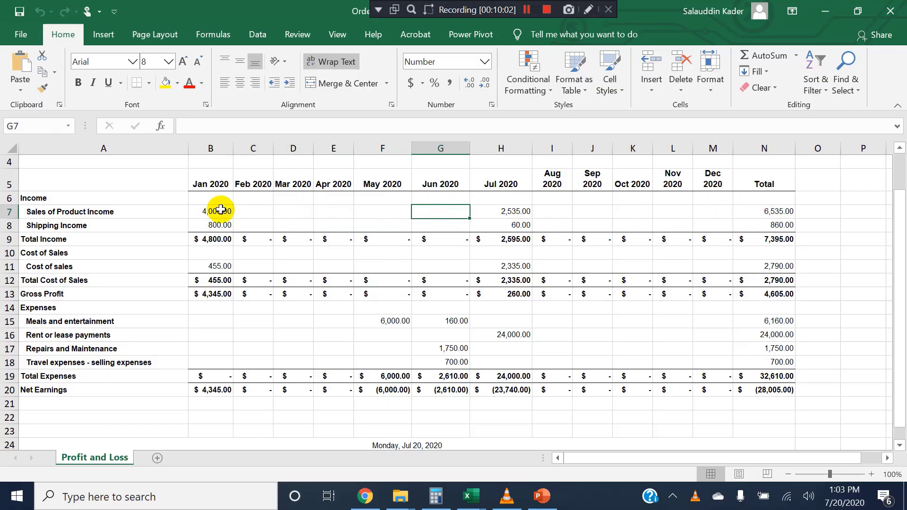
left_click_drag(221, 210, 765, 381)
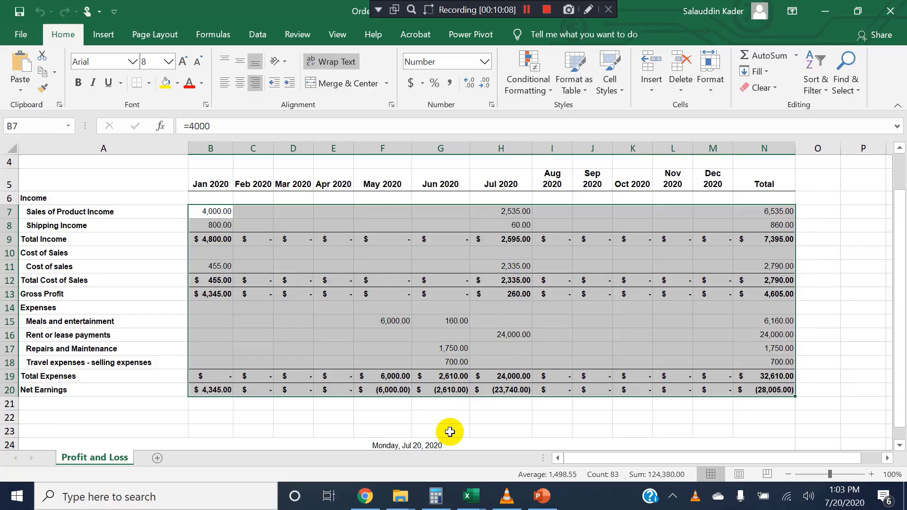
Switch back to the QuickBooks Profit and Loss report in Chrome and check its comparison-period and column display options.
left_click(378, 497)
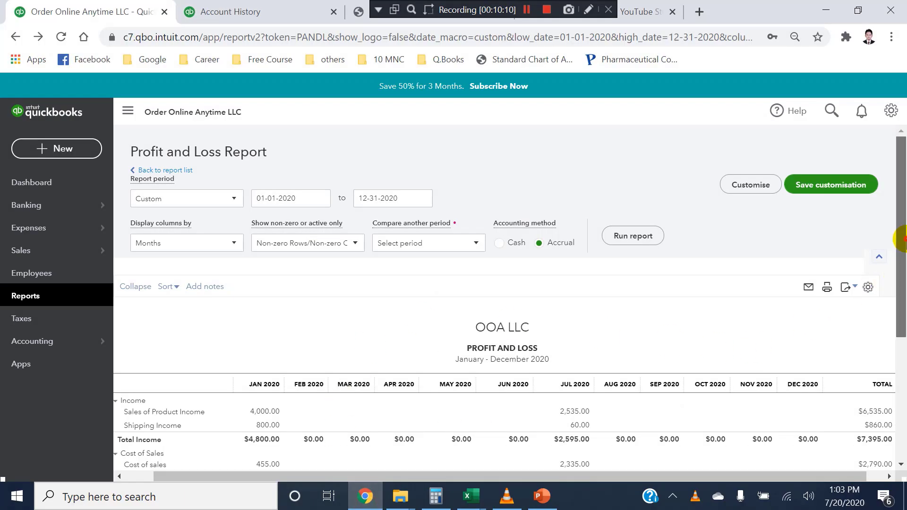
left_click_drag(899, 246, 903, 333)
scroll(895, 326, "up", 3)
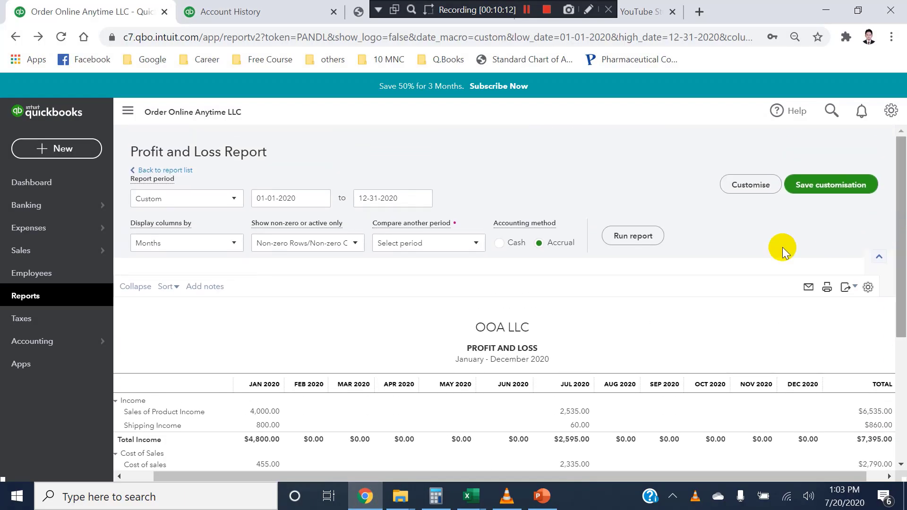
left_click(476, 245)
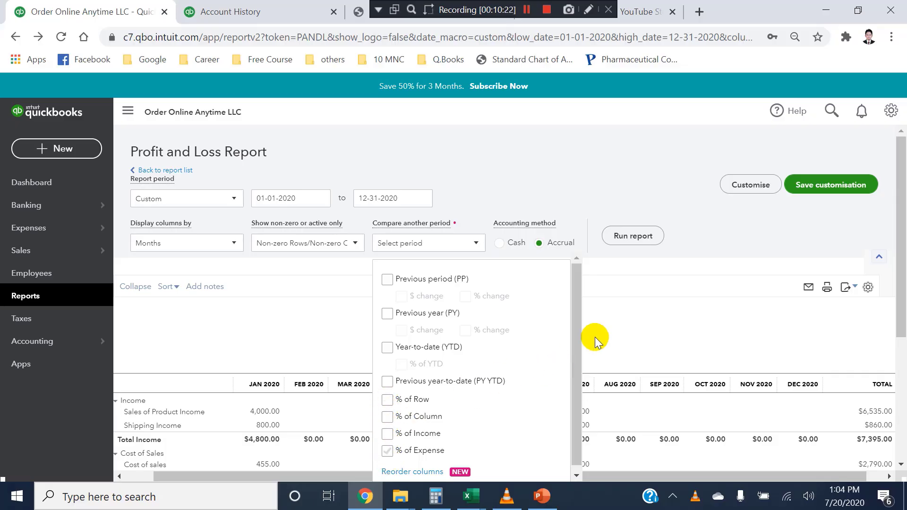
left_click(659, 297)
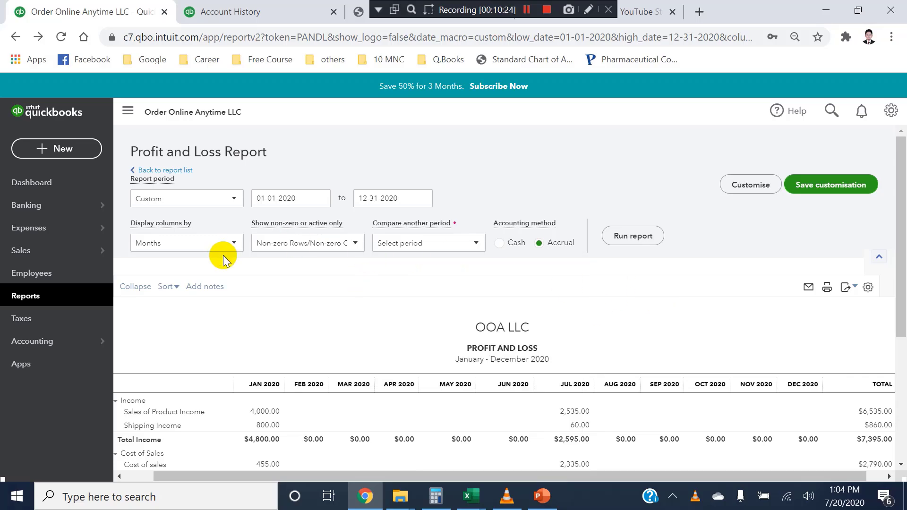
left_click(229, 241)
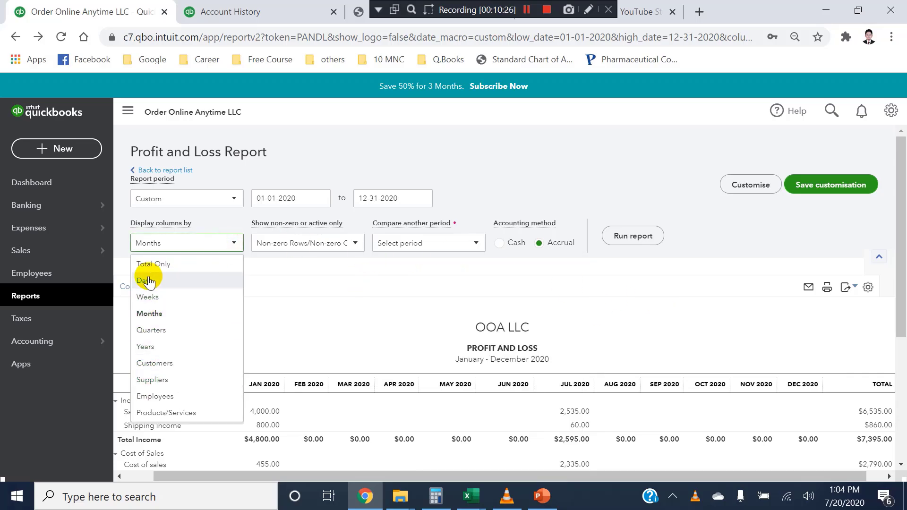
left_click(361, 291)
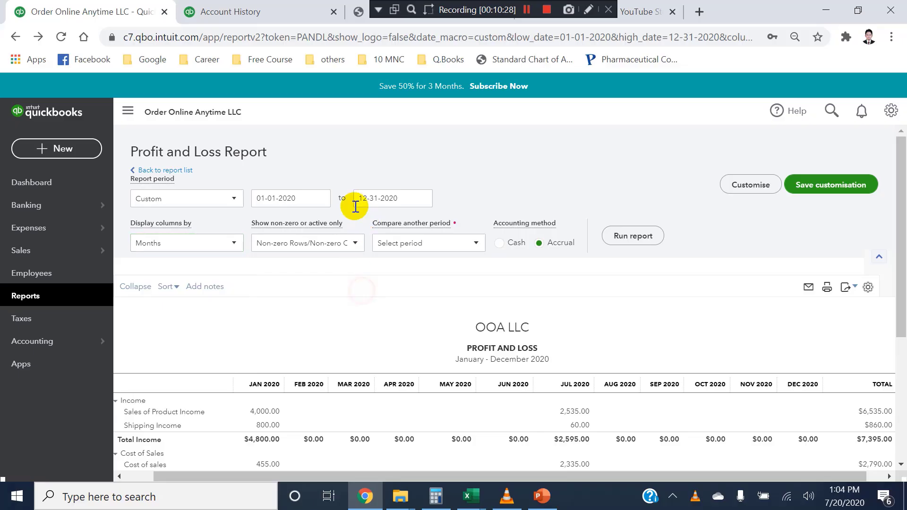
Set the end date of the report period to 01-31-2020.
left_click(423, 197)
left_click(411, 228)
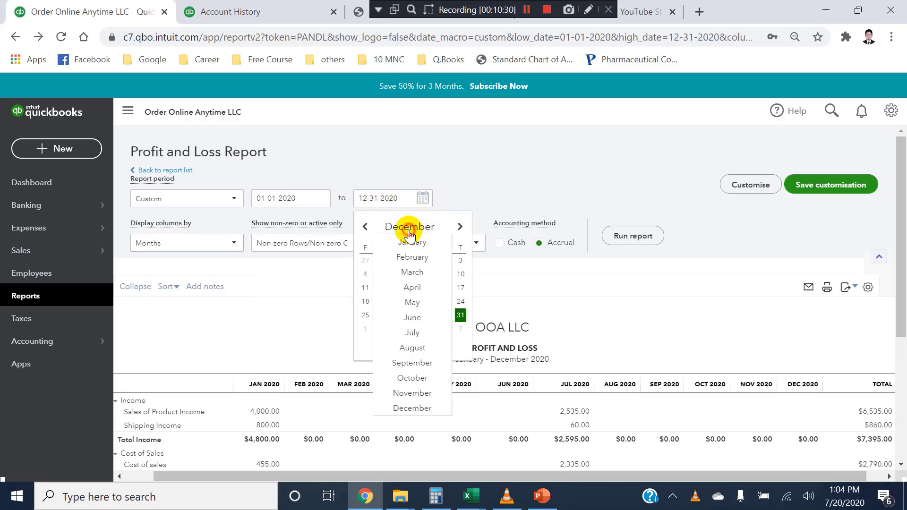
left_click(411, 243)
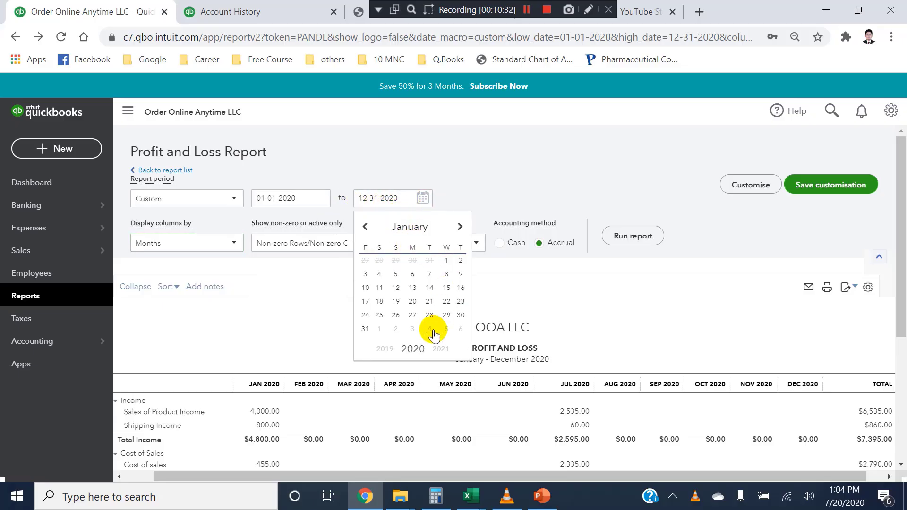
left_click(365, 329)
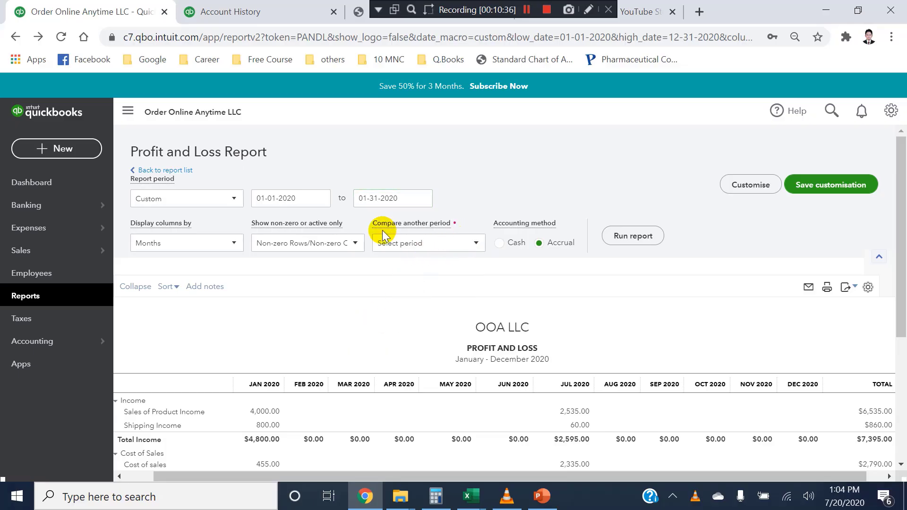
Run the January 2020 report with columns displayed by Days and review the daily figures through to the Total.
left_click(183, 246)
left_click(165, 282)
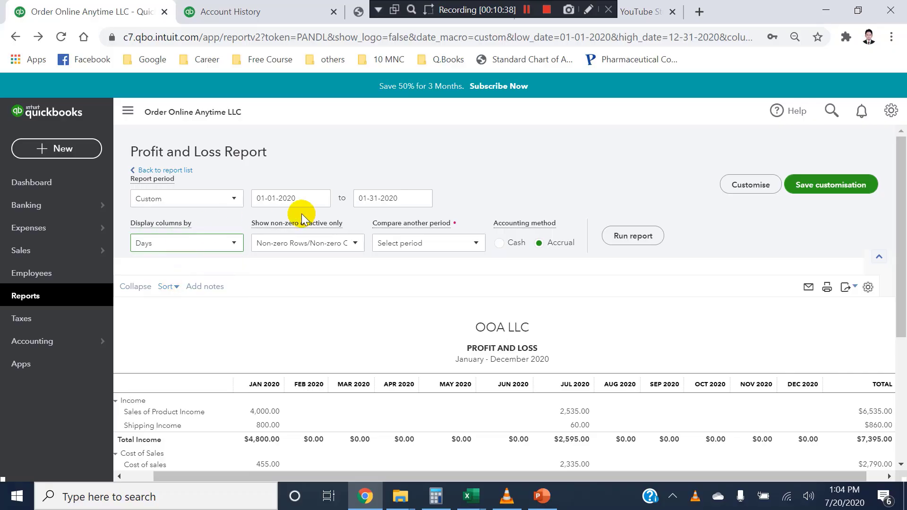
left_click(638, 236)
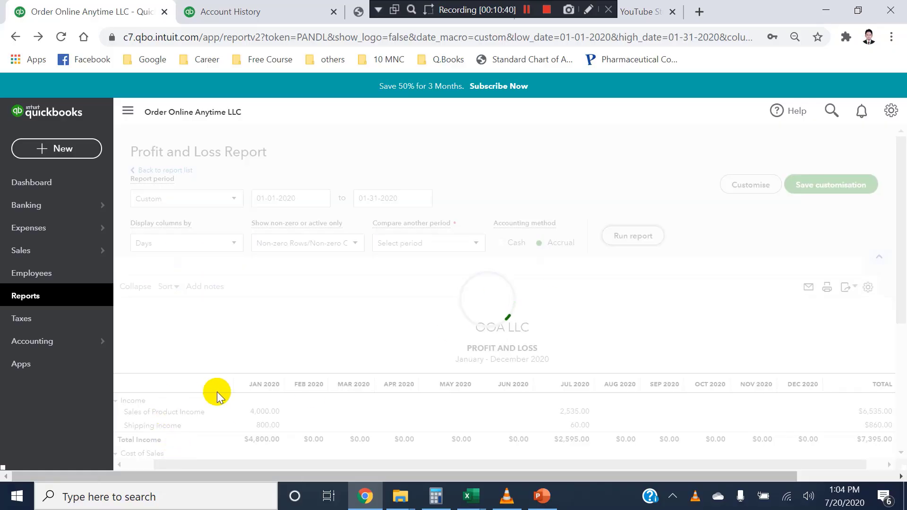
scroll(547, 459, "down", 3)
left_click_drag(385, 473, 904, 452)
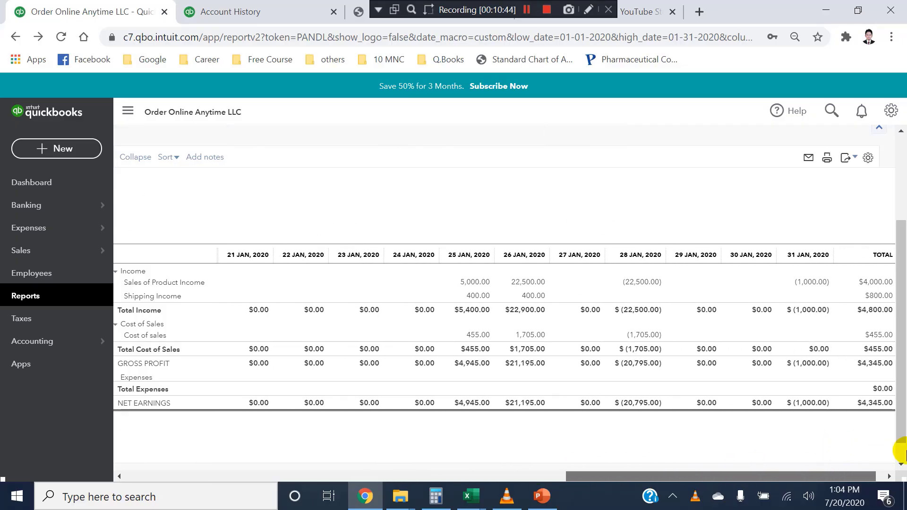
left_click_drag(794, 451, 289, 444)
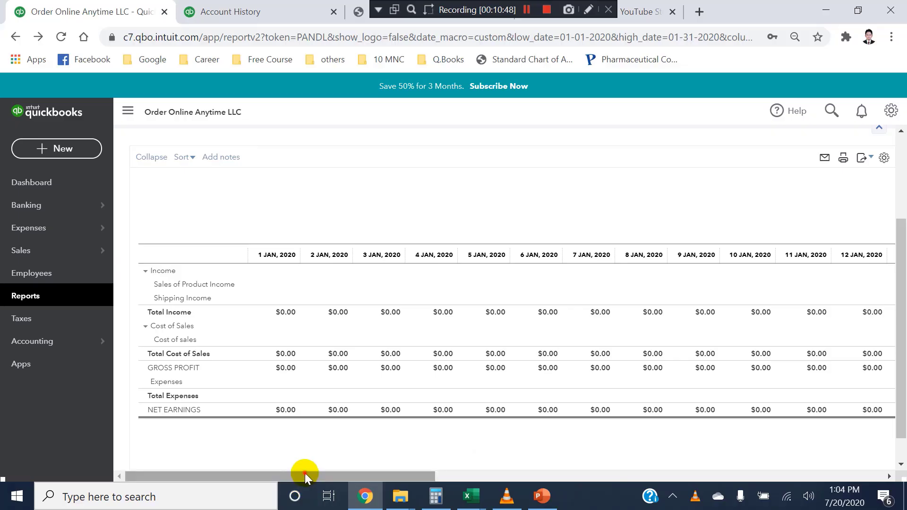
mouse_move(302, 471)
left_mouse_down()
mouse_move(856, 468)
mouse_move(612, 460)
mouse_move(299, 471)
left_mouse_up()
left_click_drag(896, 257, 516, 178)
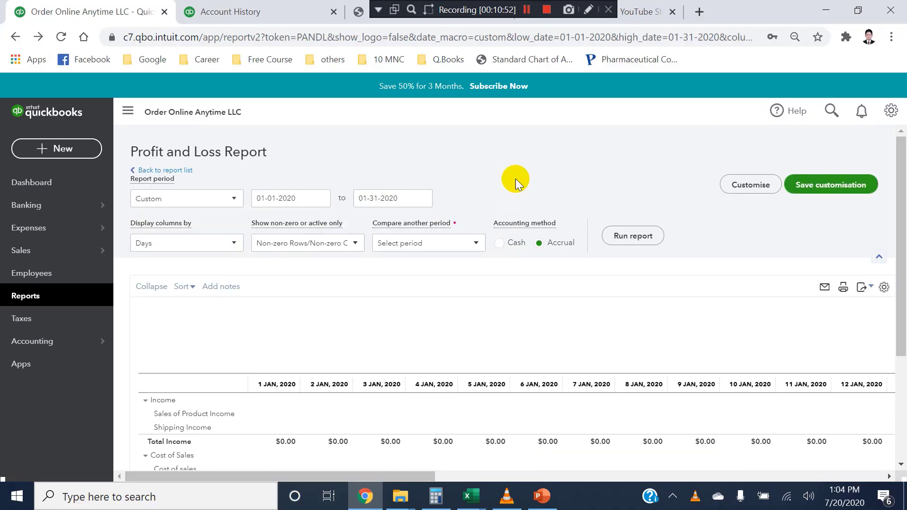
Run the January 2020 report with columns displayed by Weeks and review the weekly figures down to Net Earnings.
left_click(233, 242)
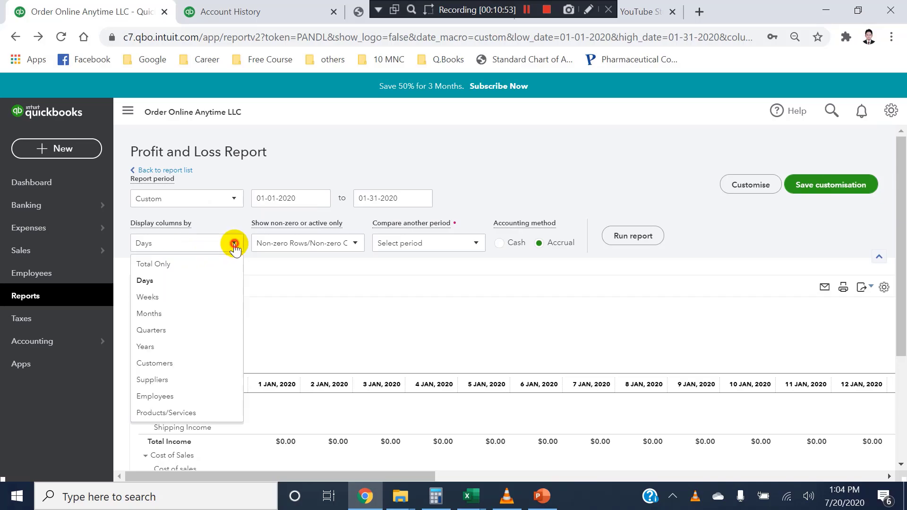
left_click(157, 298)
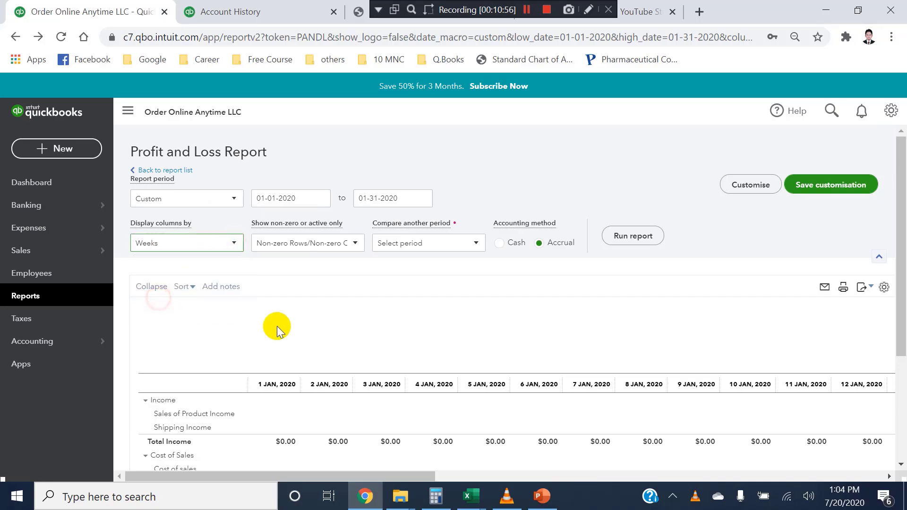
left_click(628, 238)
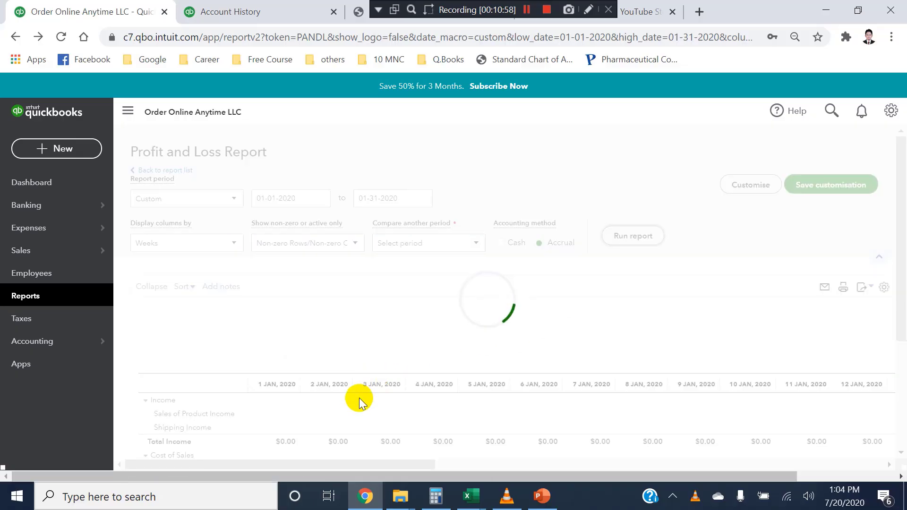
scroll(377, 324, "down", 3)
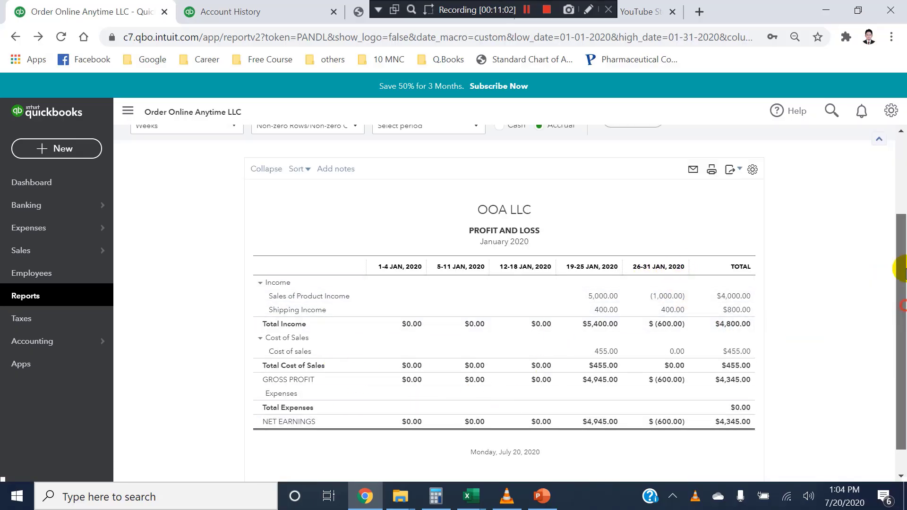
left_click_drag(902, 263, 900, 185)
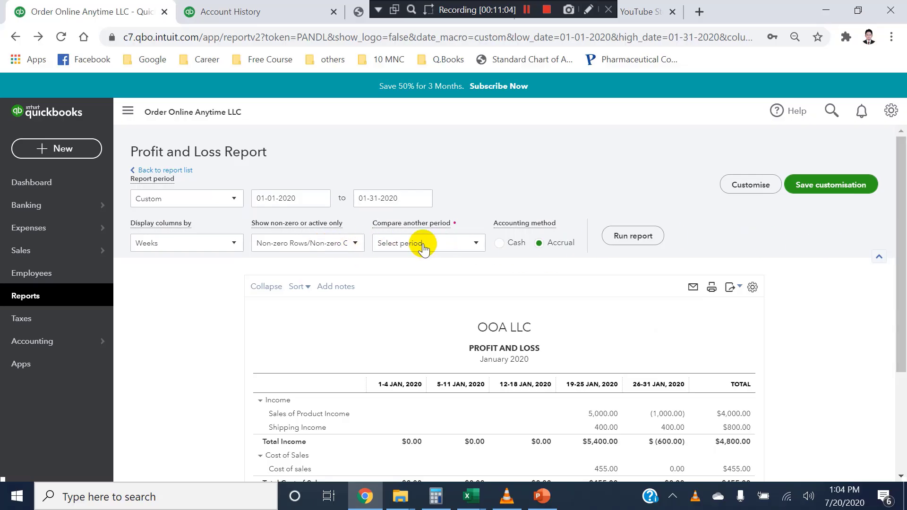
left_click(240, 246)
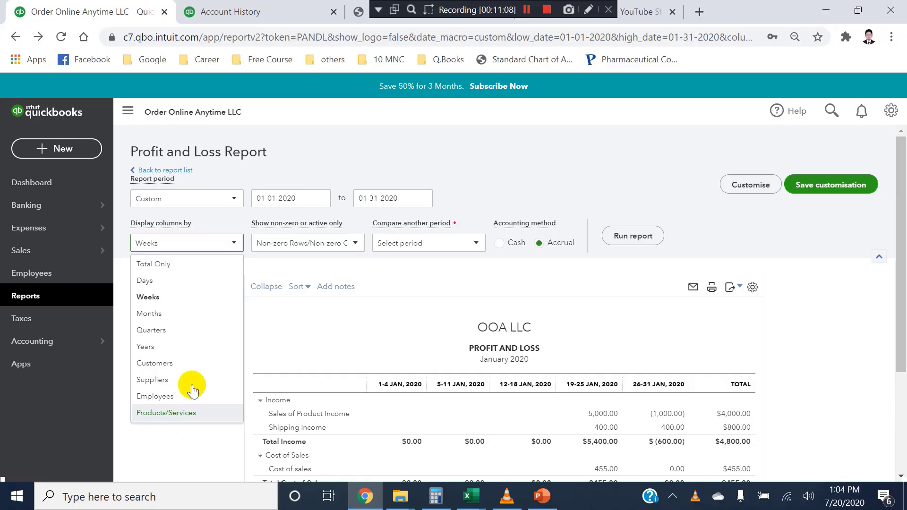
left_click(288, 350)
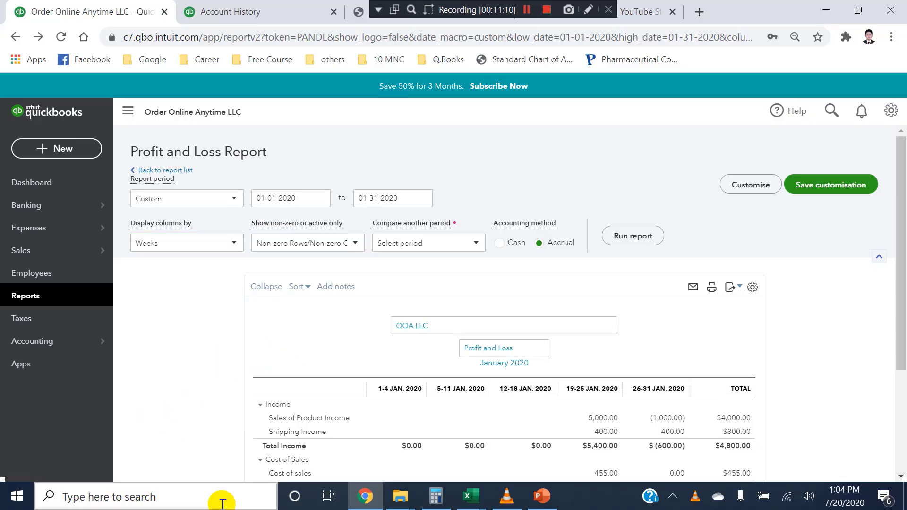
left_click(230, 341)
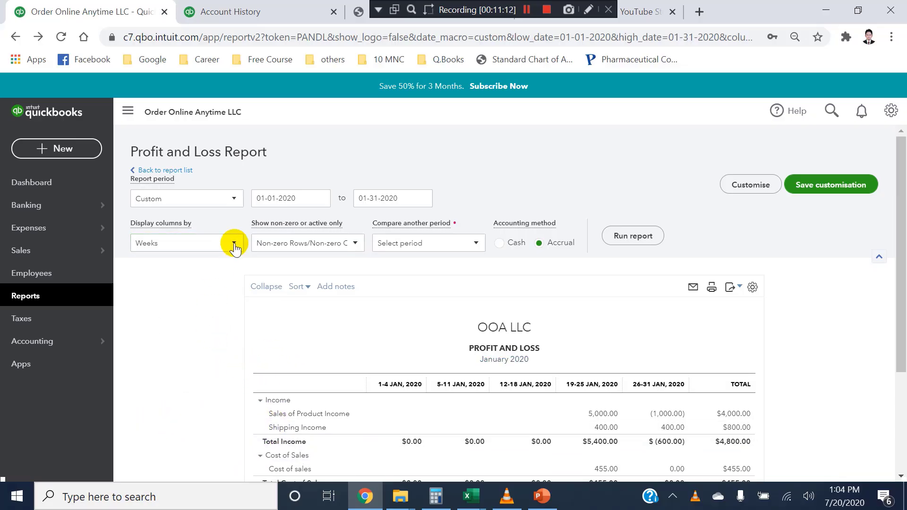
left_click(457, 244)
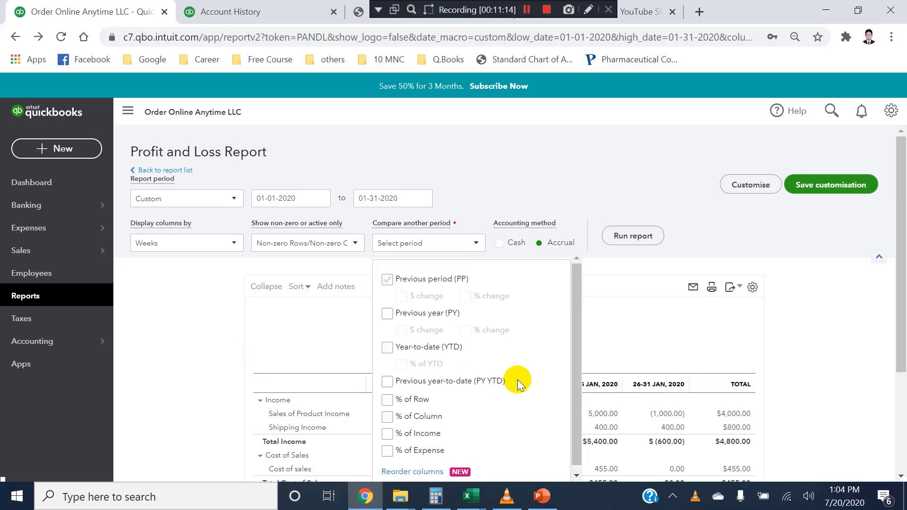
left_click(219, 312)
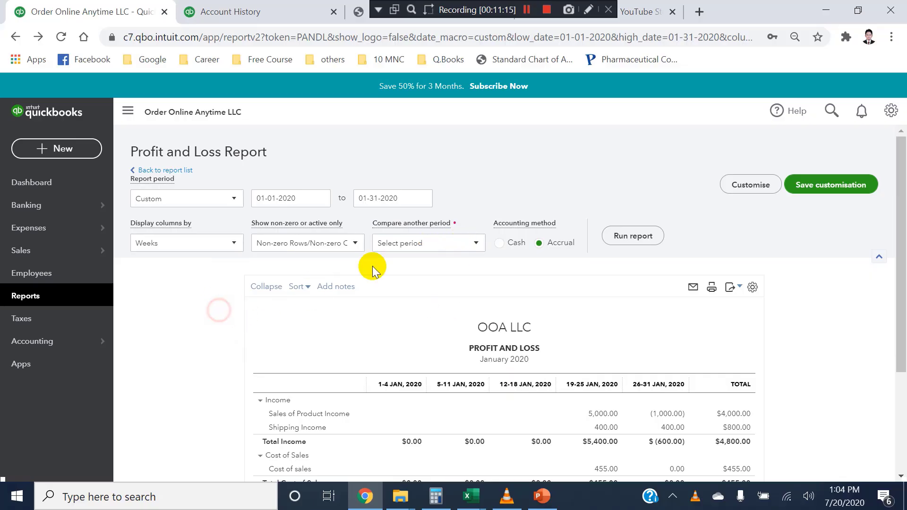
left_click(477, 246)
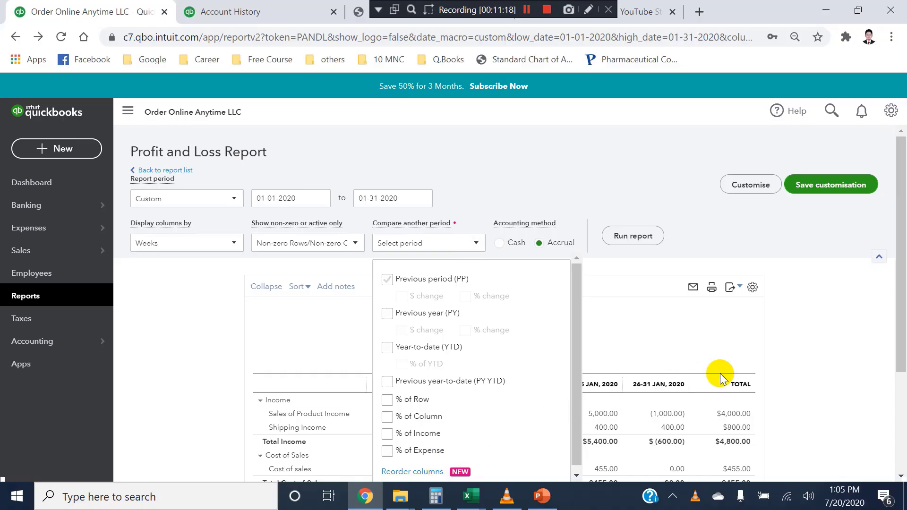
left_click(798, 351)
mouse_move(898, 239)
left_mouse_down()
mouse_move(900, 299)
mouse_move(891, 237)
left_mouse_up()
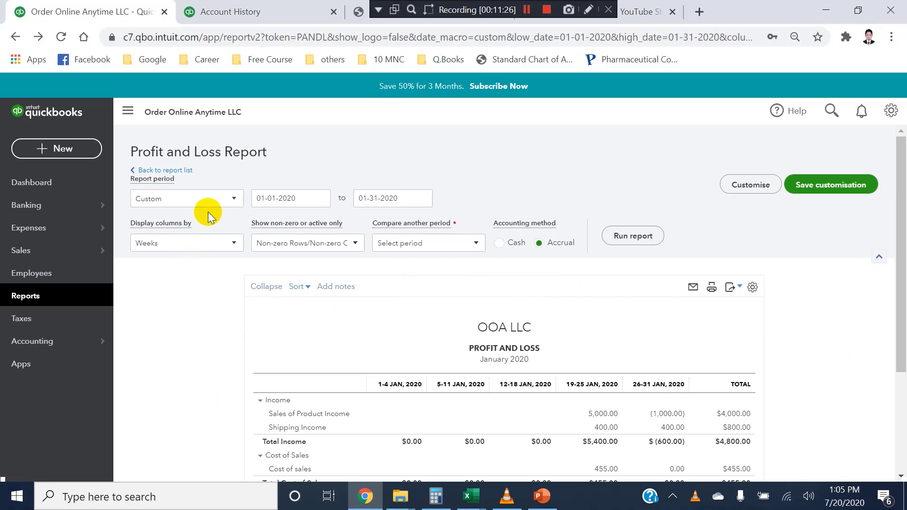
Run the weekly Profit and Loss report for This Month and review the figures down to Net Earnings.
left_click(234, 200)
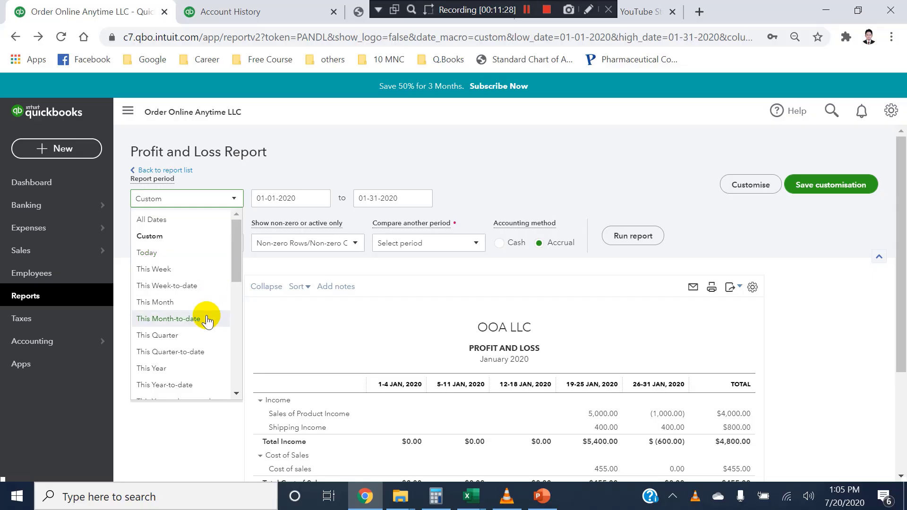
left_click(172, 269)
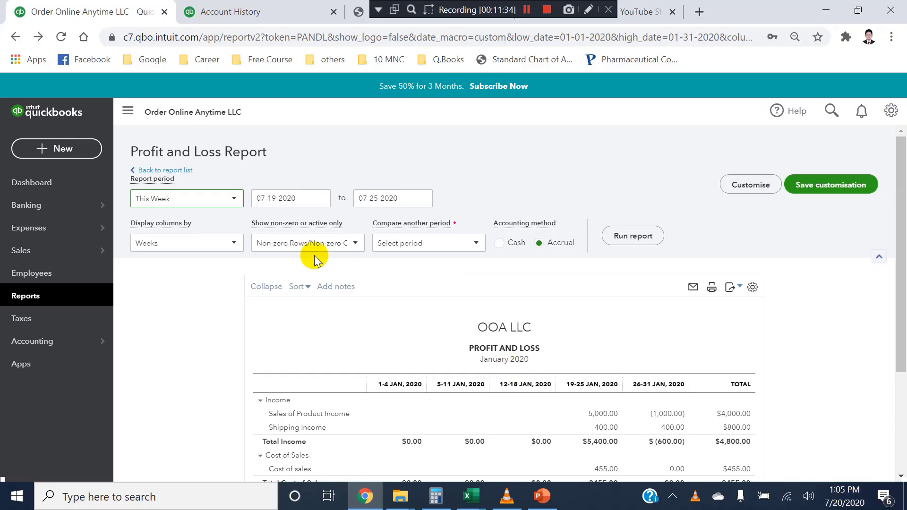
left_click(217, 199)
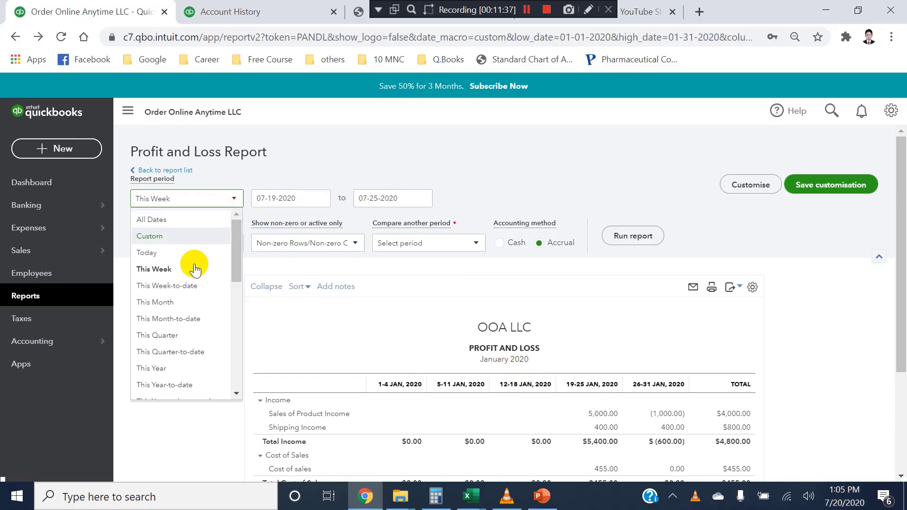
left_click(180, 302)
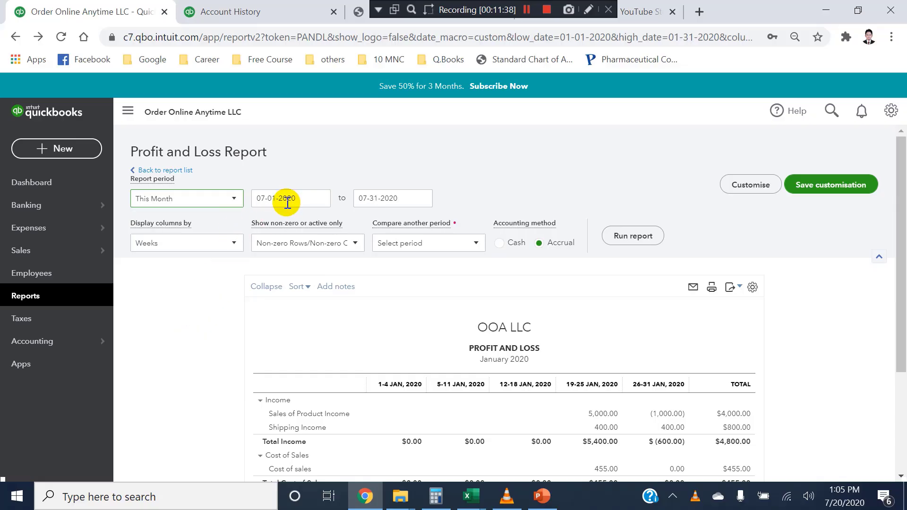
left_click(620, 238)
left_click_drag(901, 228, 901, 359)
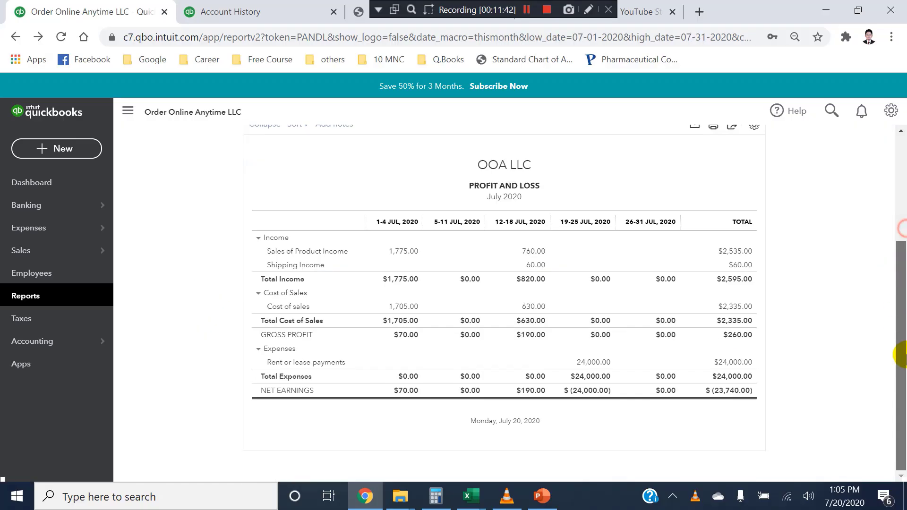
left_click_drag(903, 304, 899, 142)
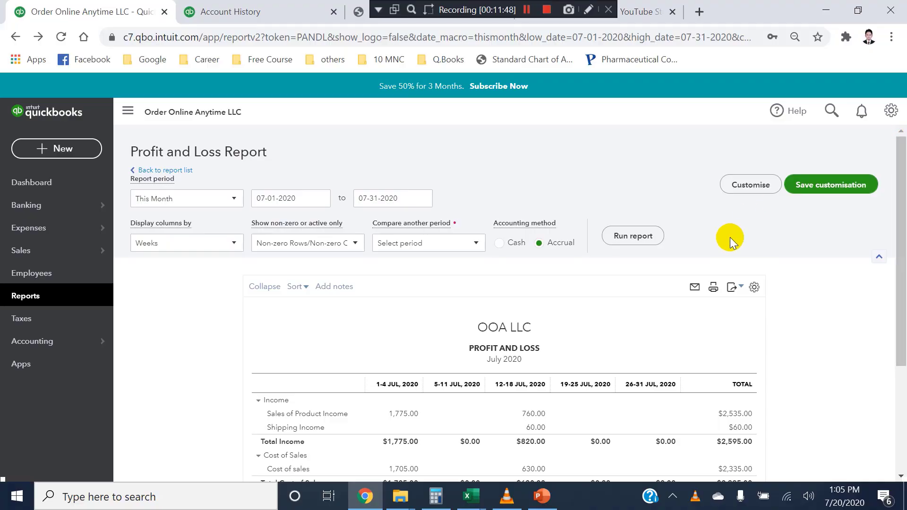
Switch to PowerPoint to check the report generation topic list, and return to the QuickBooks report in Chrome.
mouse_move(899, 214)
left_mouse_down()
mouse_move(900, 333)
mouse_move(899, 198)
left_mouse_up()
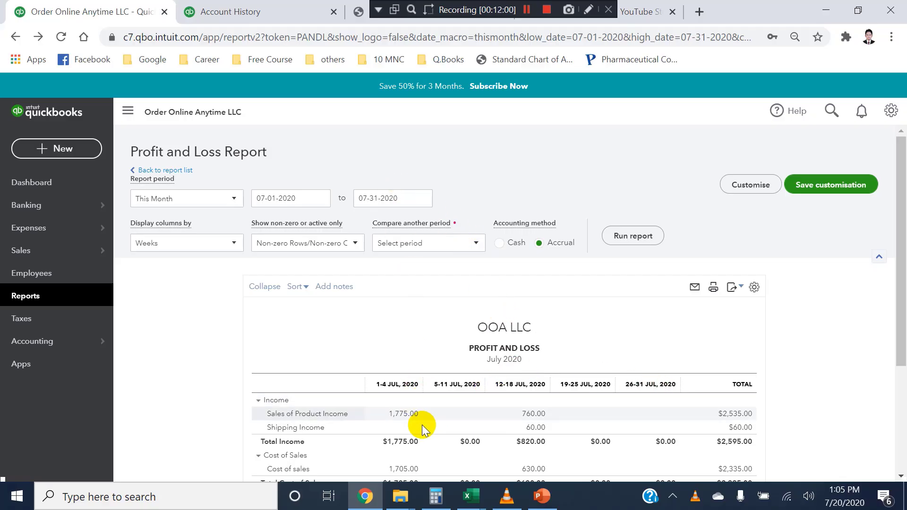
mouse_move(901, 227)
left_mouse_down()
mouse_move(896, 429)
mouse_move(901, 229)
left_mouse_up()
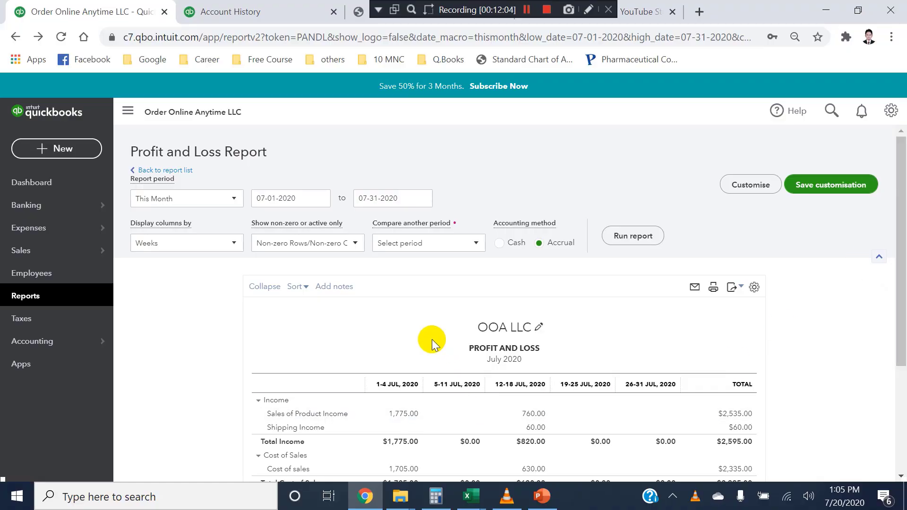
left_click(547, 500)
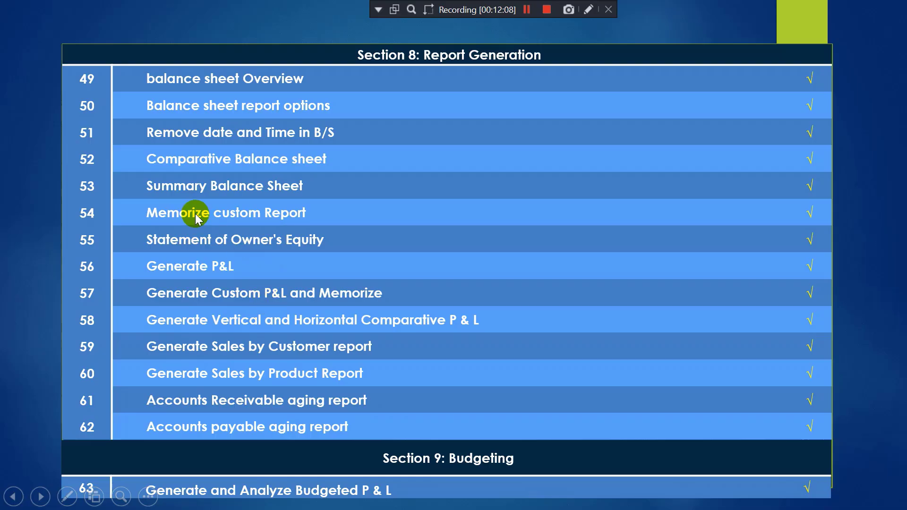
key("alt+Tab")
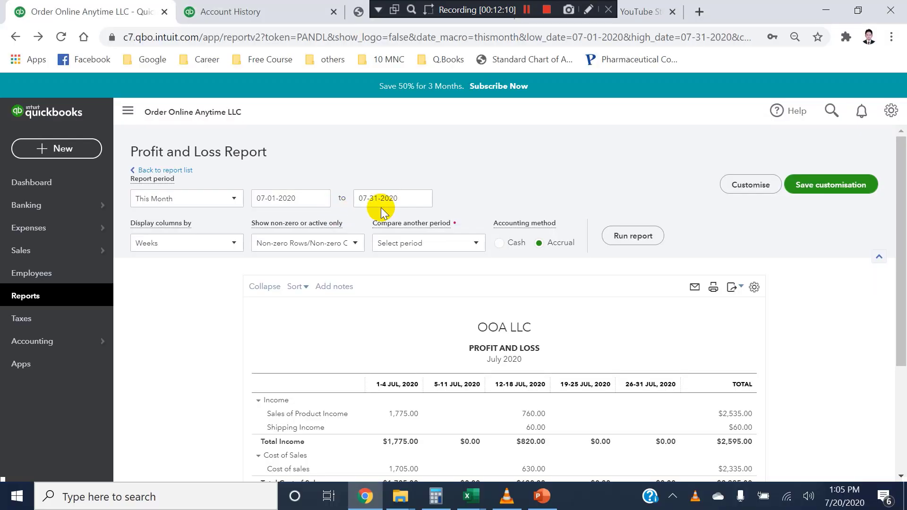
Create a new report group named P & L - Performance while saving the Profit and Loss customisation.
left_click(831, 187)
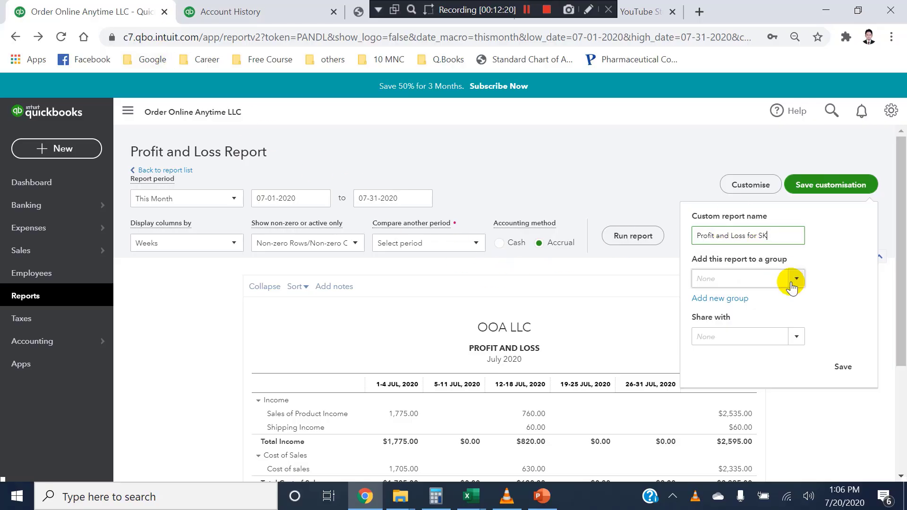
left_click(720, 298)
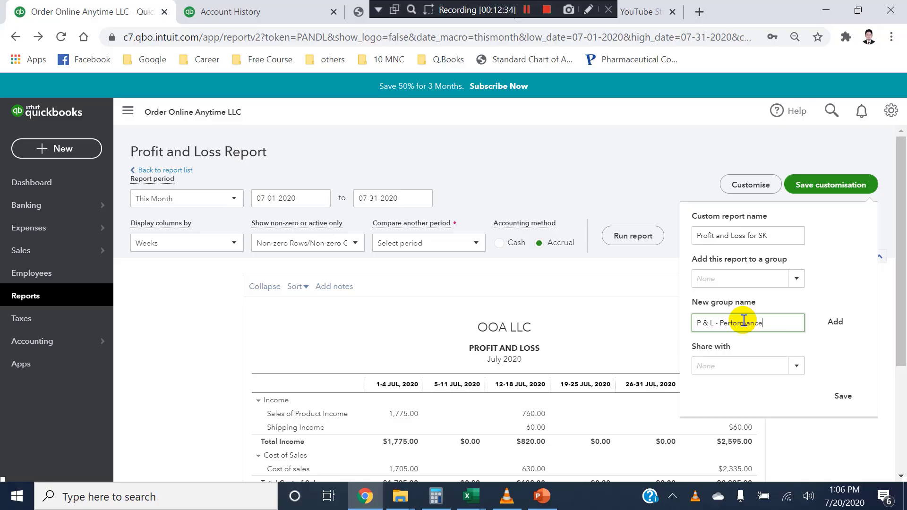
left_click(830, 323)
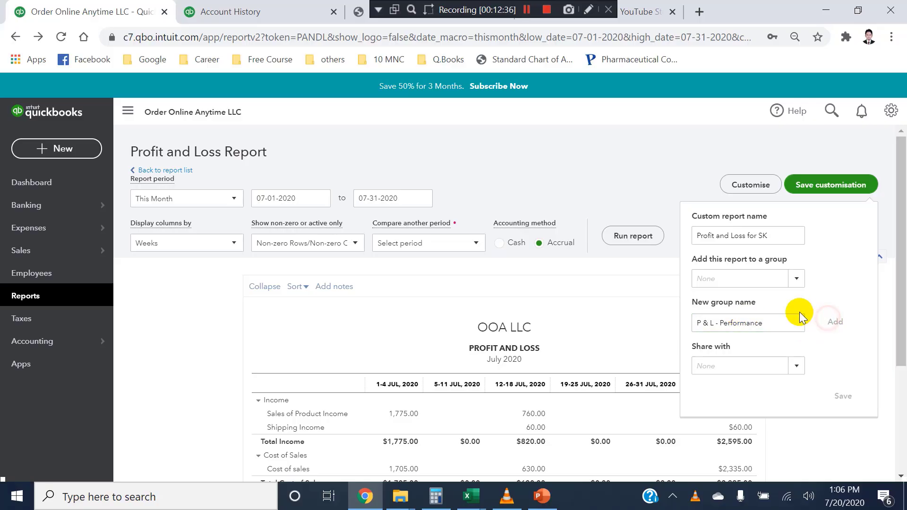
triple_click(774, 324)
key("Escape")
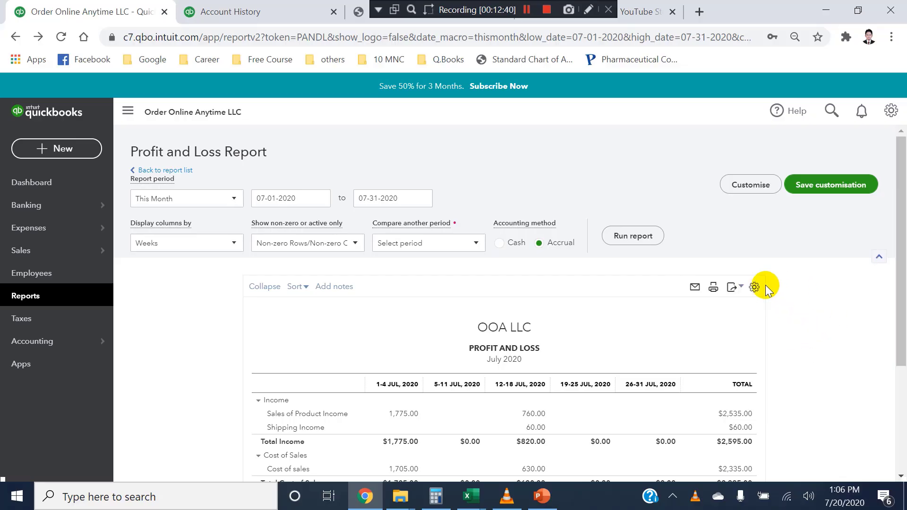
Save the customised report under the name Profit and Loss in the P & L - Performance group.
left_click(824, 184)
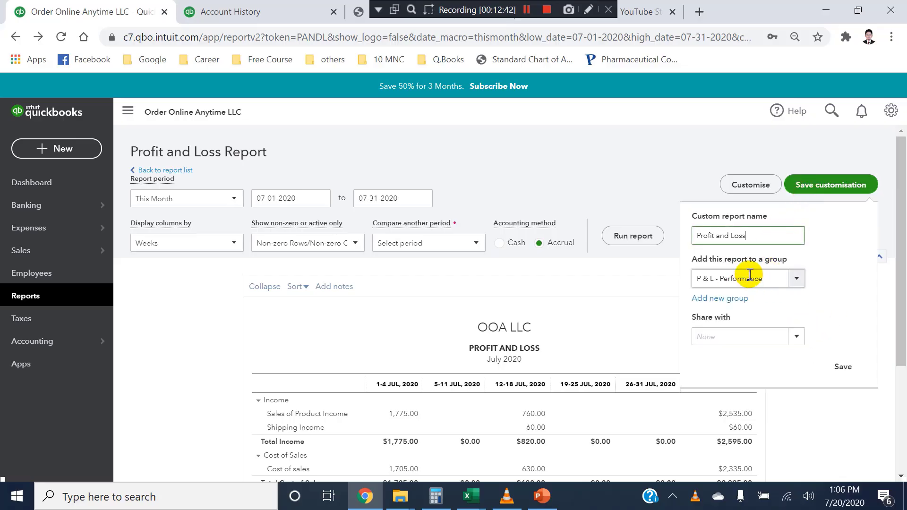
left_click(796, 338)
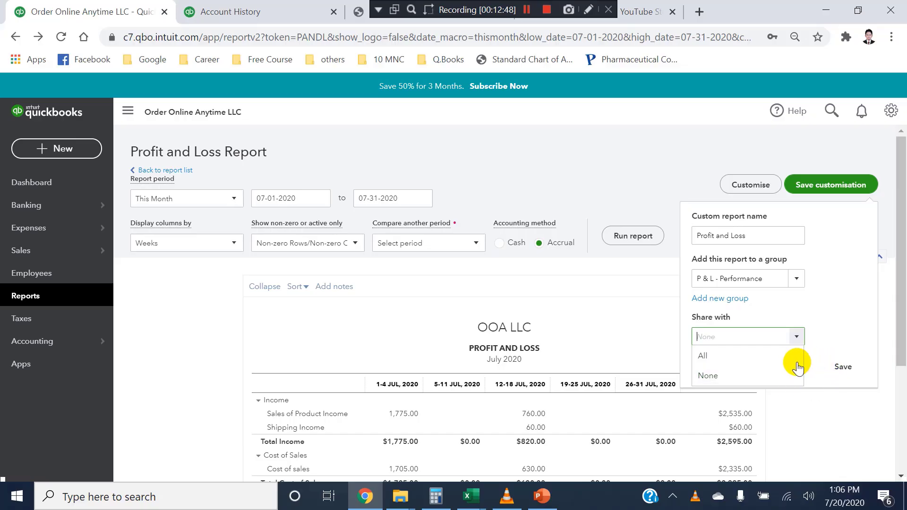
left_click(836, 331)
left_click(844, 367)
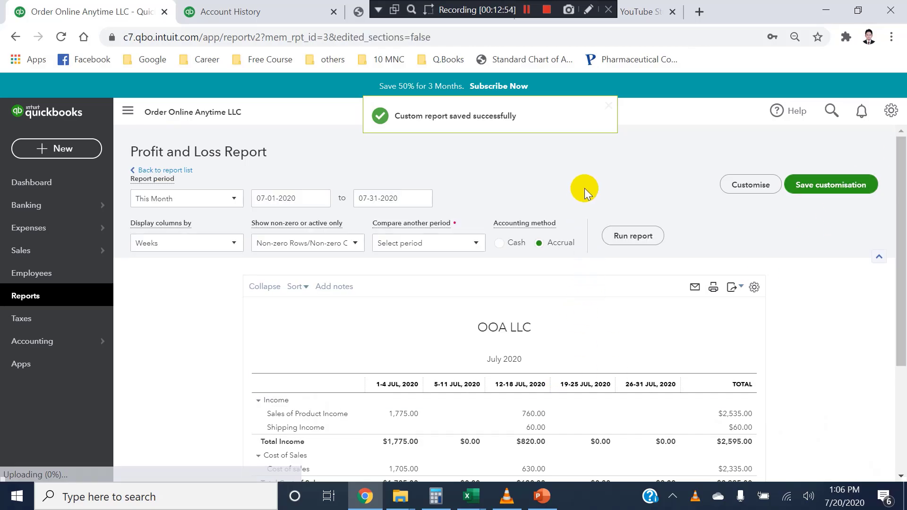
Look over the saved Profit and Loss report and check the list of custom reports.
scroll(425, 305, "down", 3)
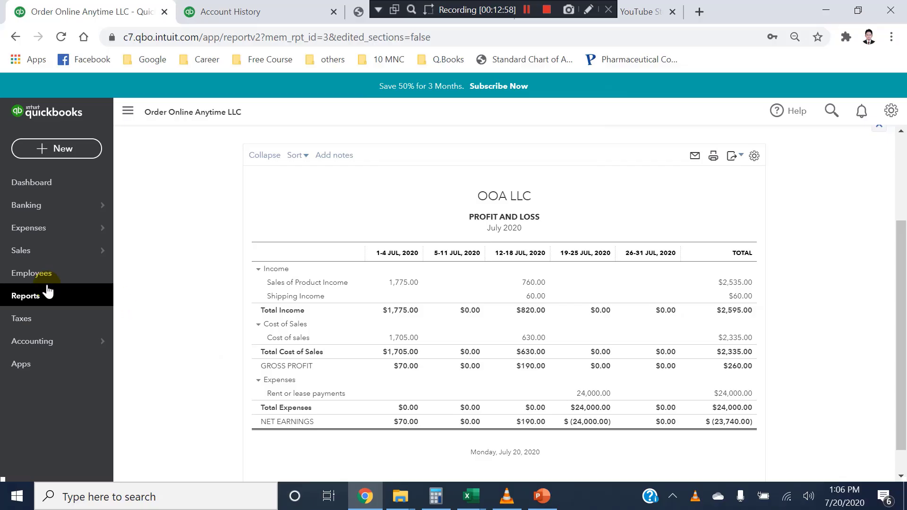
left_click(34, 299)
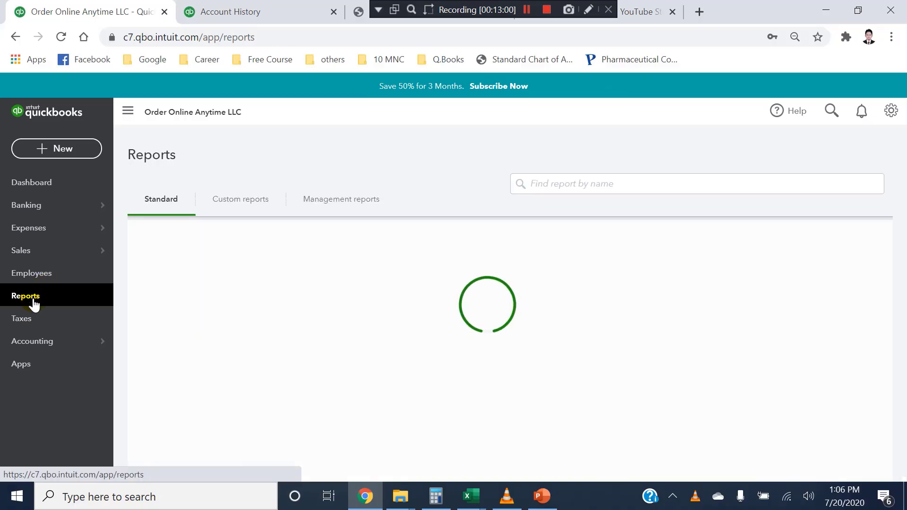
left_click(236, 208)
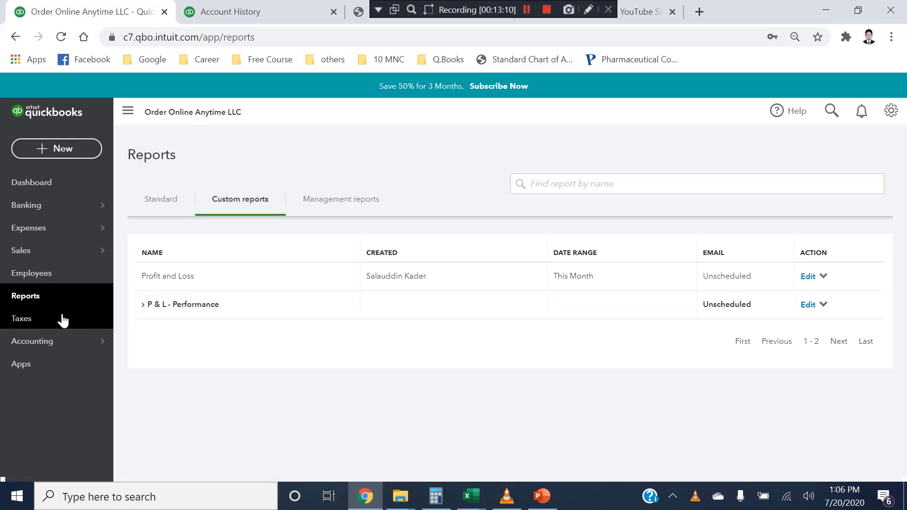
Return to the standard reports and open the Balance Sheet report with its period and display settings in view.
left_click(17, 297)
left_click(179, 206)
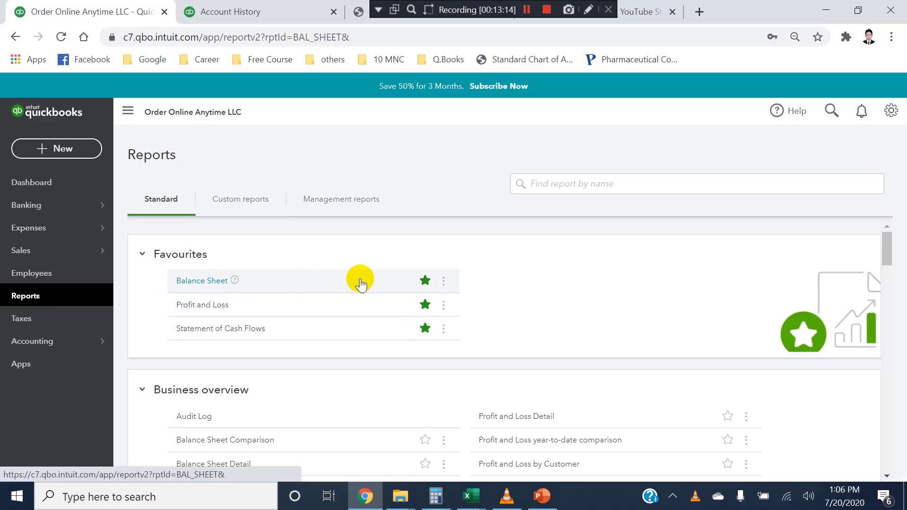
left_click(360, 279)
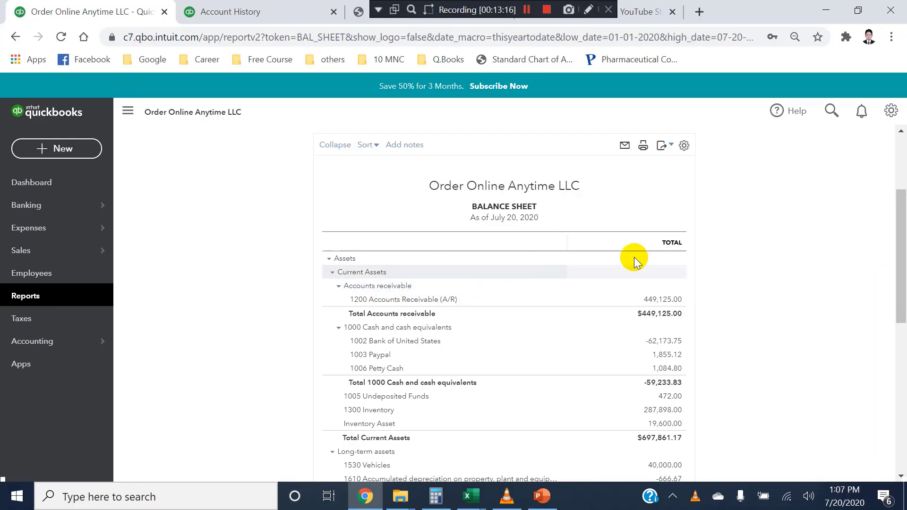
left_click_drag(902, 276, 902, 224)
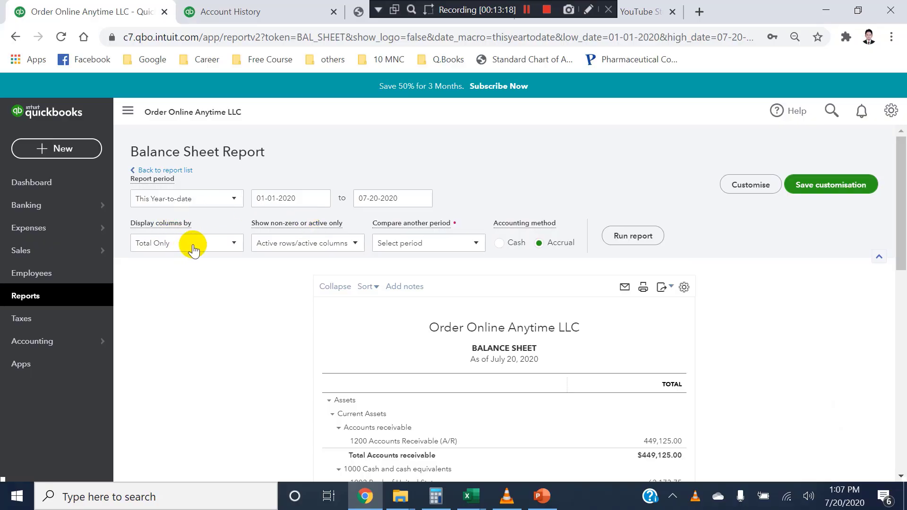
Add the % of Row comparison to the Balance Sheet, run the report and review its percentage column.
left_click(482, 244)
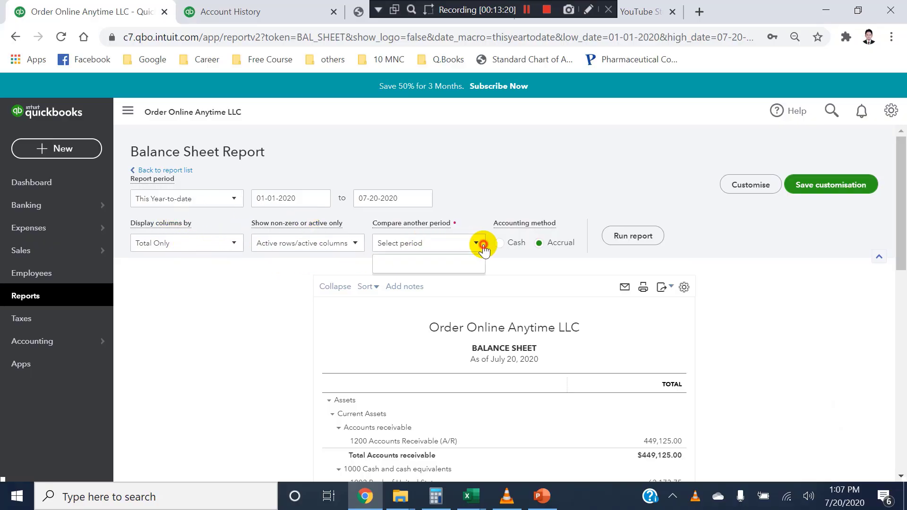
left_click(387, 349)
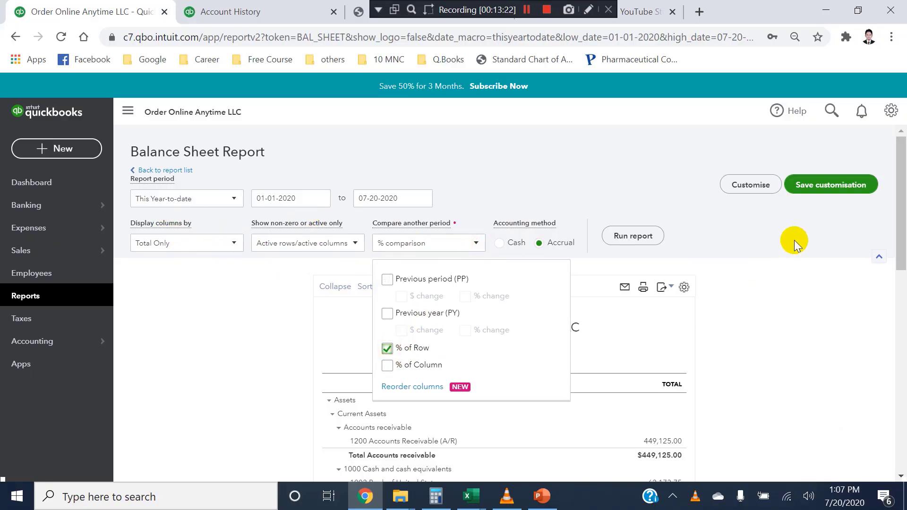
left_click(809, 191)
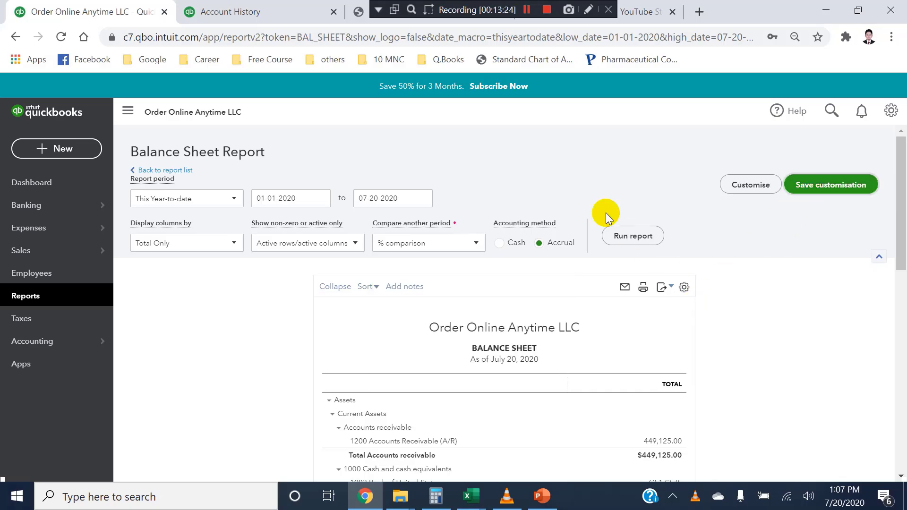
left_click(625, 239)
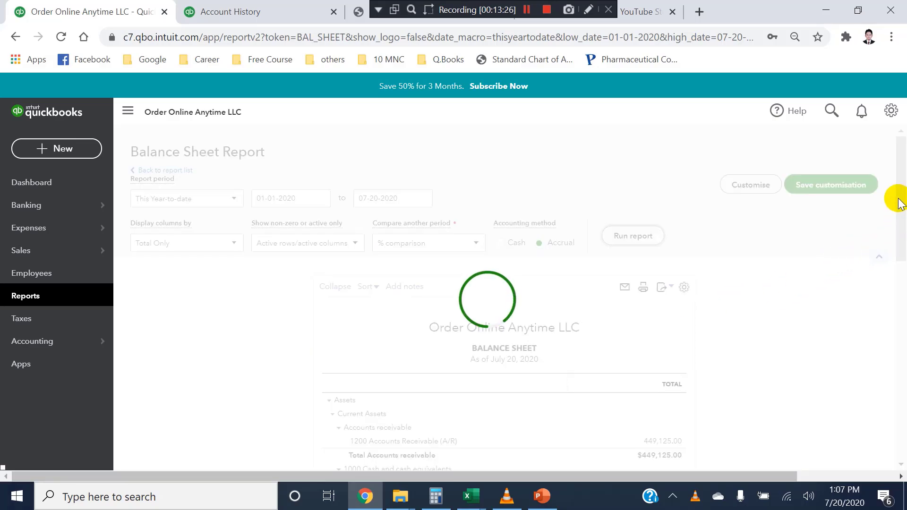
scroll(788, 293, "down", 3)
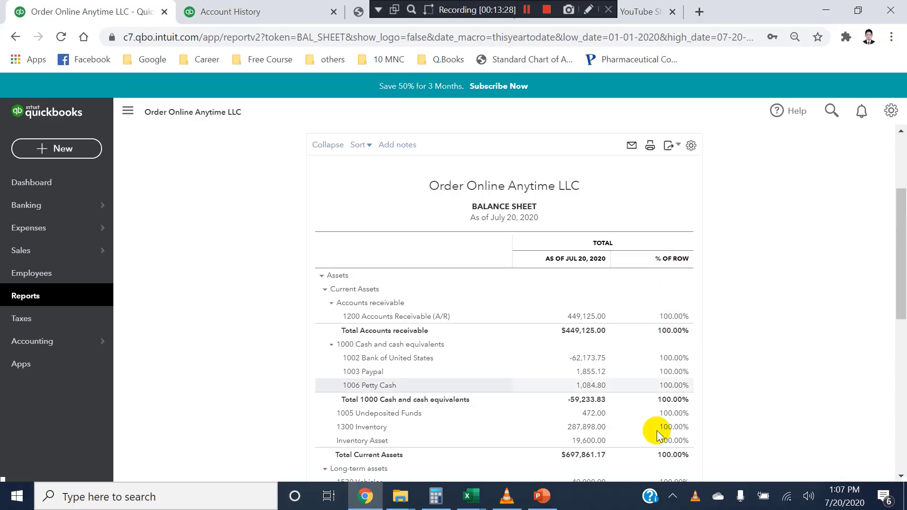
left_click_drag(901, 242, 824, 243)
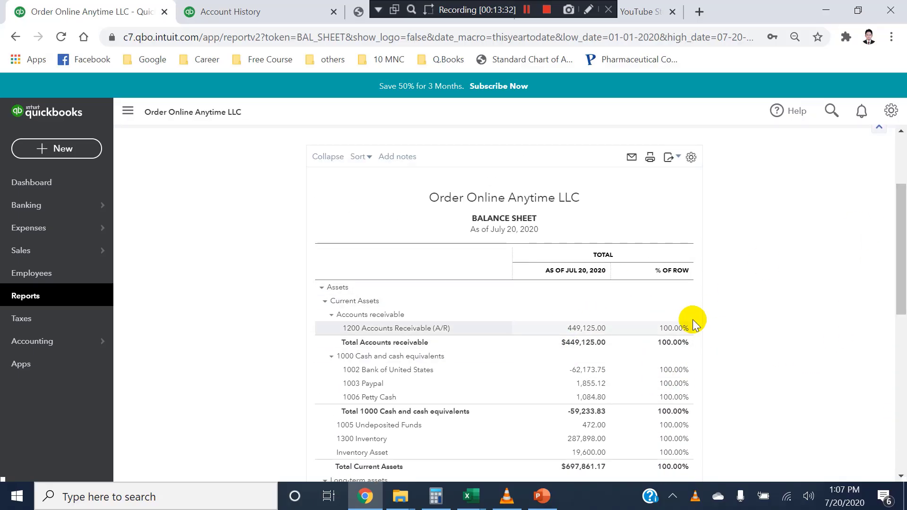
left_click_drag(899, 273, 904, 208)
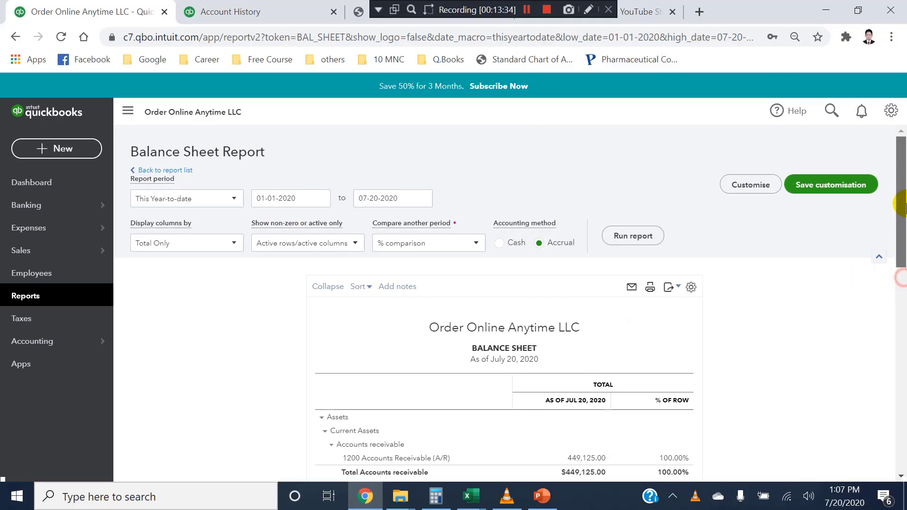
Name the custom report Balance Sheet - Position and add a new report group called Balance Sheet - Position.
left_click(805, 187)
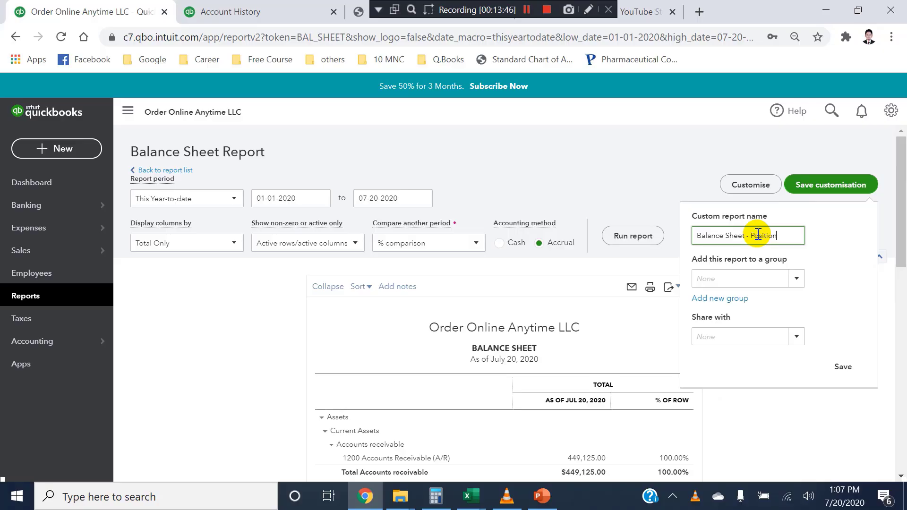
left_click(796, 279)
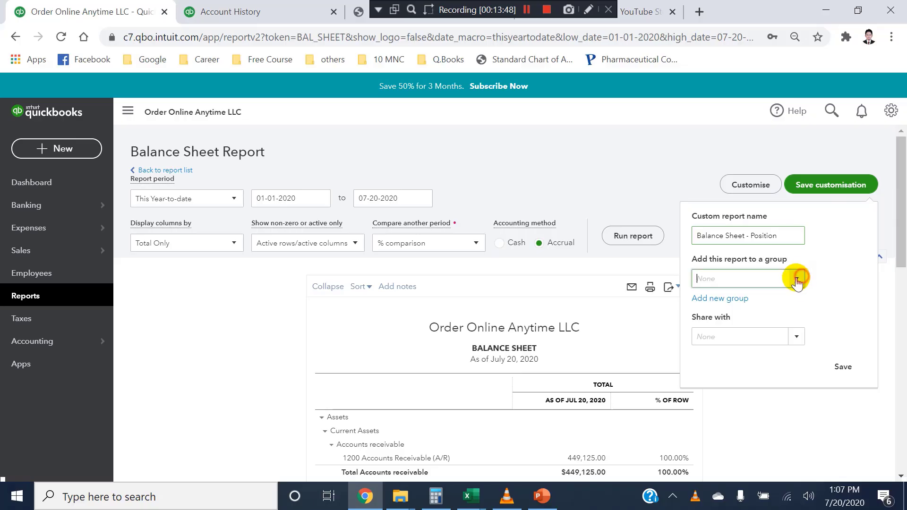
left_click(742, 339)
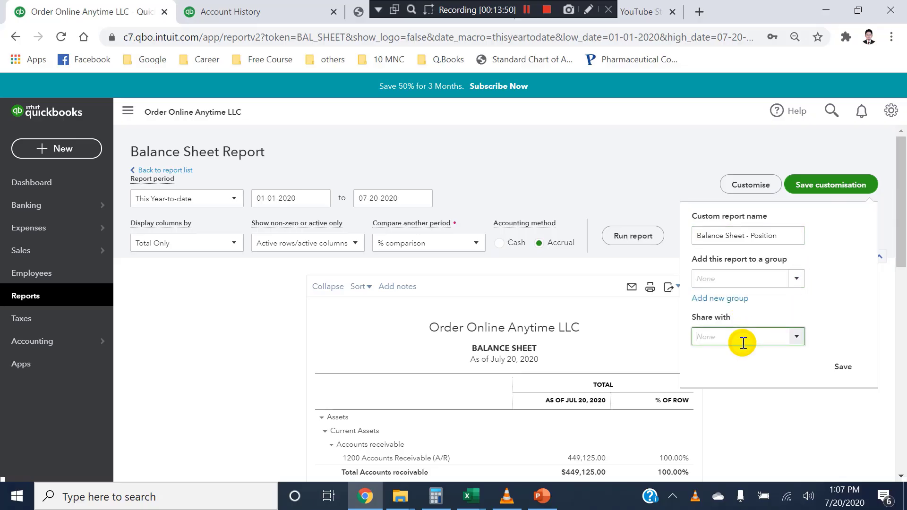
left_click(737, 298)
left_click(755, 235)
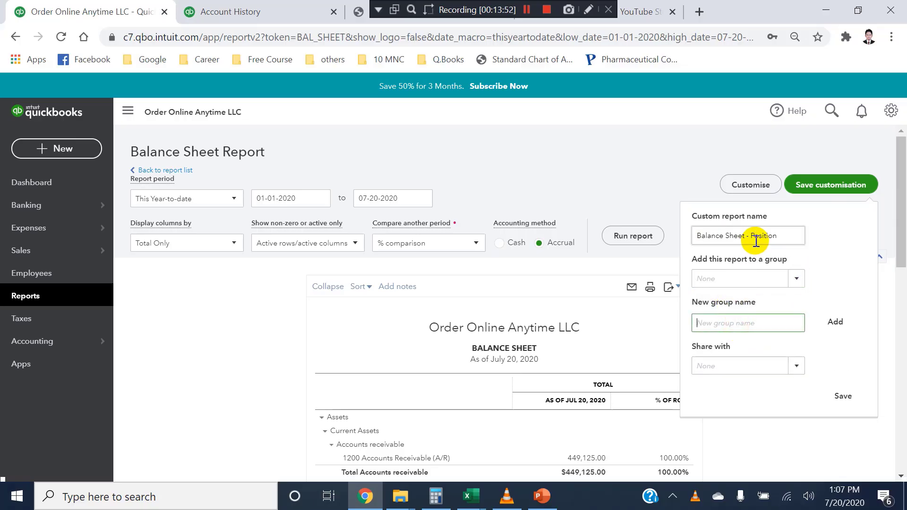
left_click(782, 236)
left_click_drag(782, 236, 745, 243)
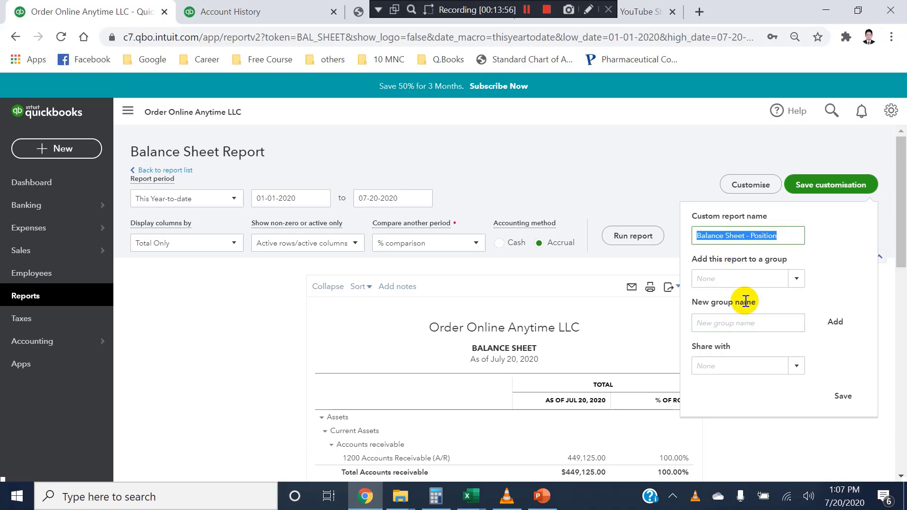
left_click(735, 321)
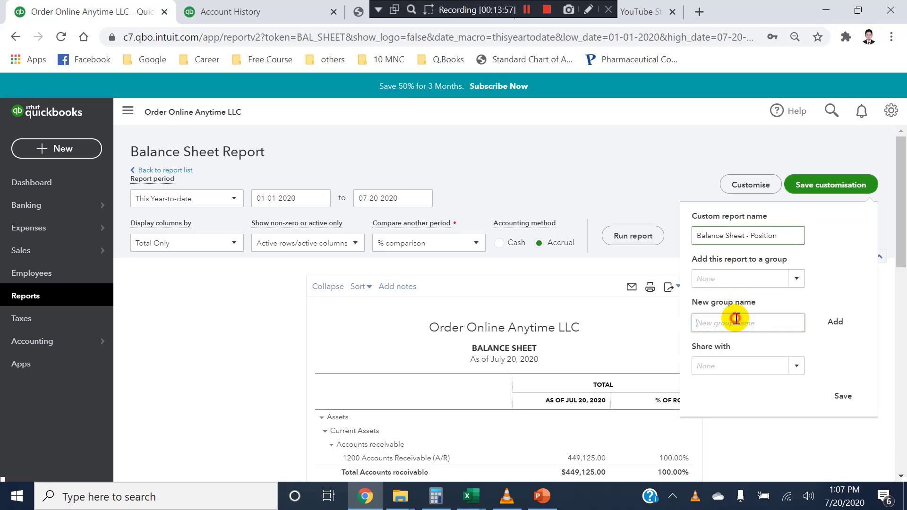
left_click(832, 323)
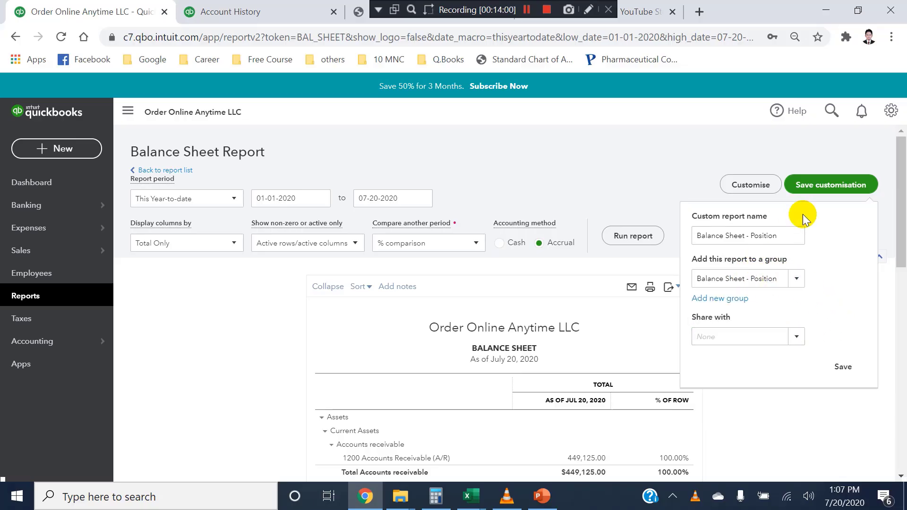
Save the customised report as Balance Sheet in the Balance Sheet - Position group.
left_click(844, 370)
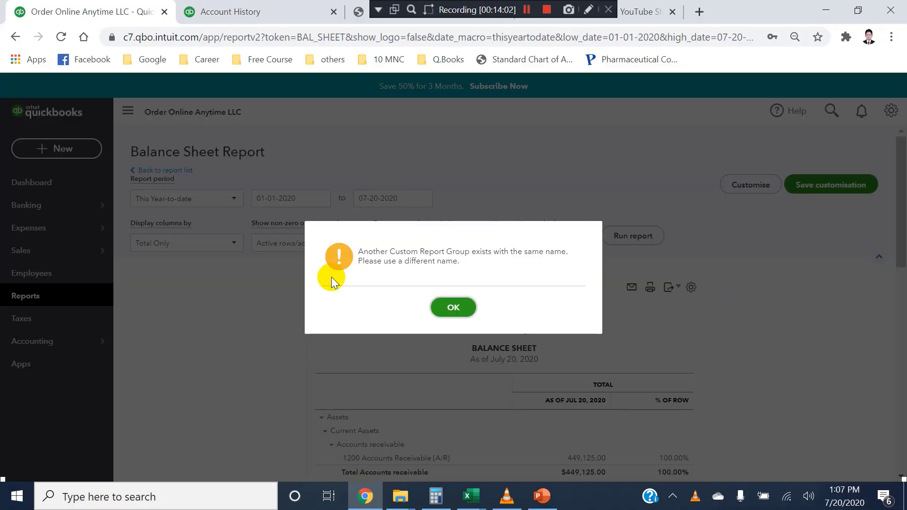
left_click(439, 310)
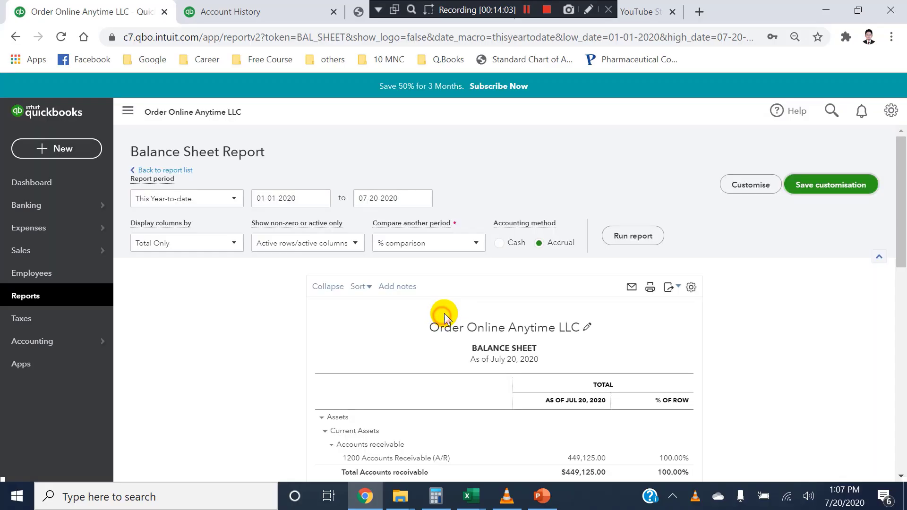
left_click(819, 186)
left_click(835, 367)
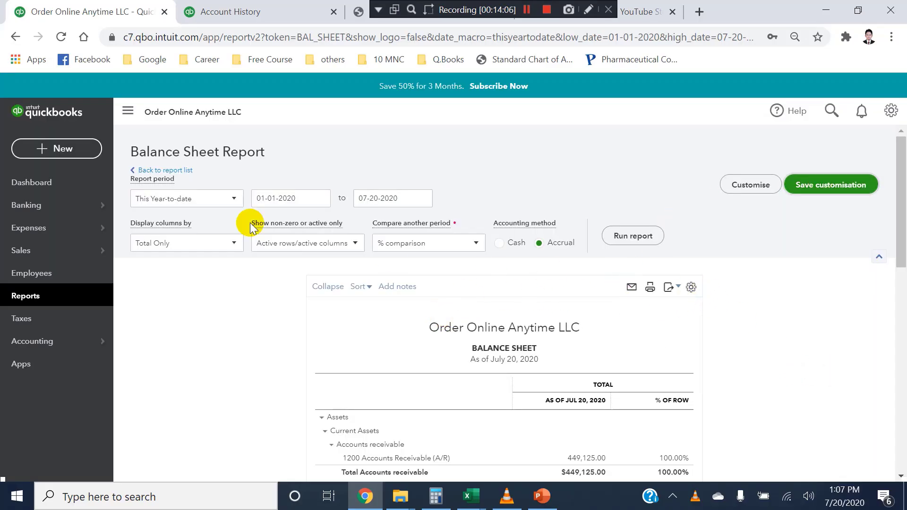
Check the list of custom reports and look over the saved weekly Profit and Loss report for this month.
left_click(24, 296)
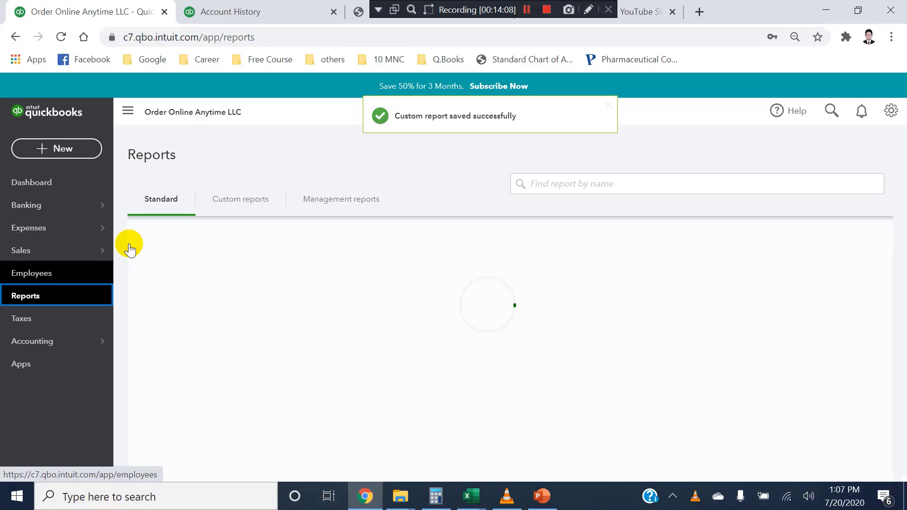
left_click(232, 203)
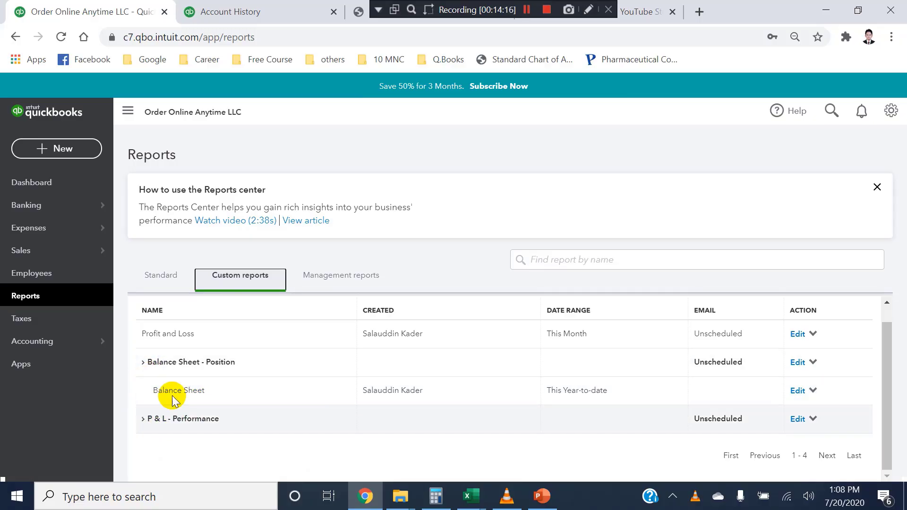
left_click(182, 340)
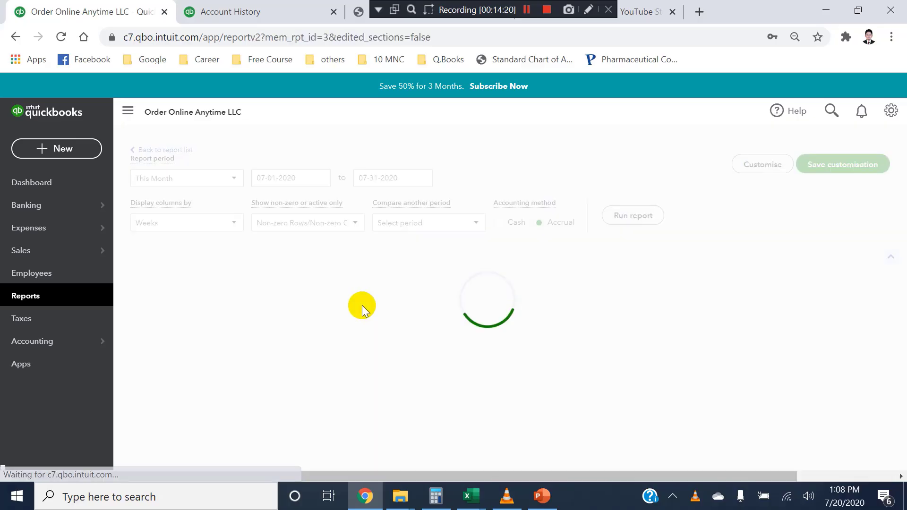
scroll(236, 351, "down", 2)
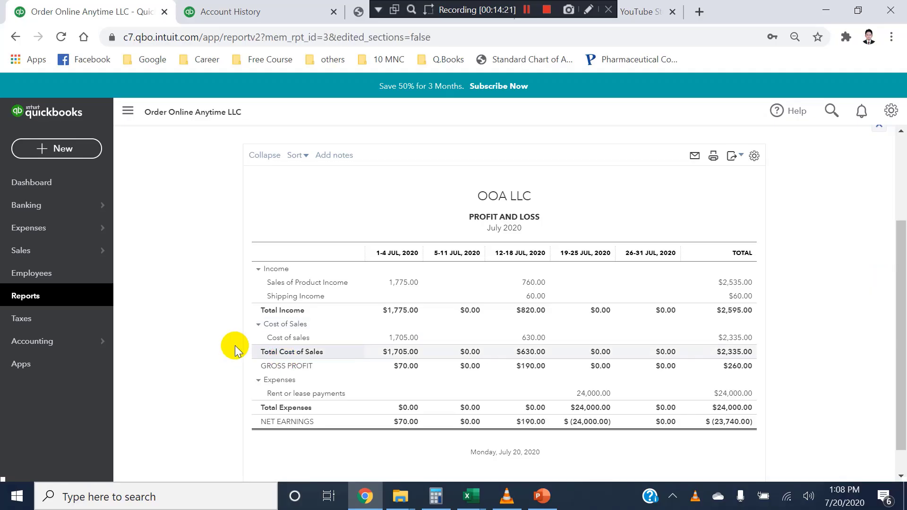
Go back to the custom reports and look over the saved Balance Sheet in the Balance Sheet - Position group.
left_click(16, 37)
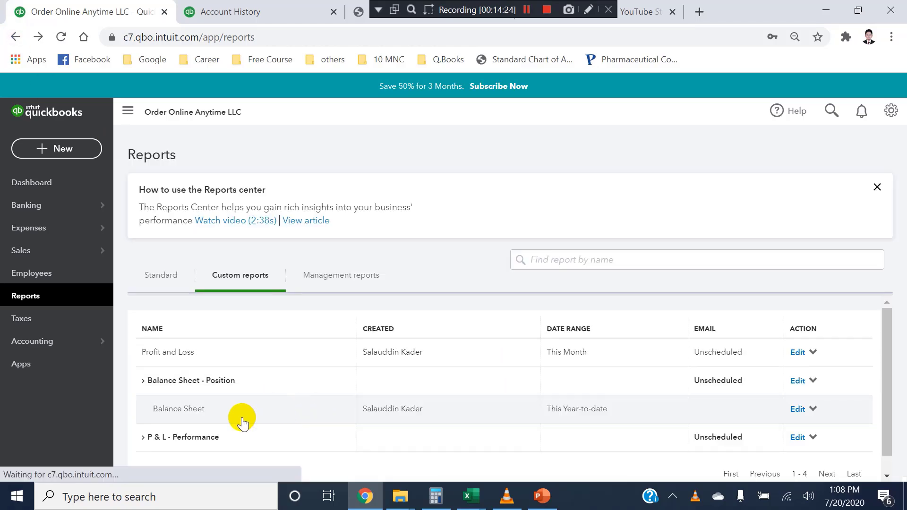
left_click(199, 411)
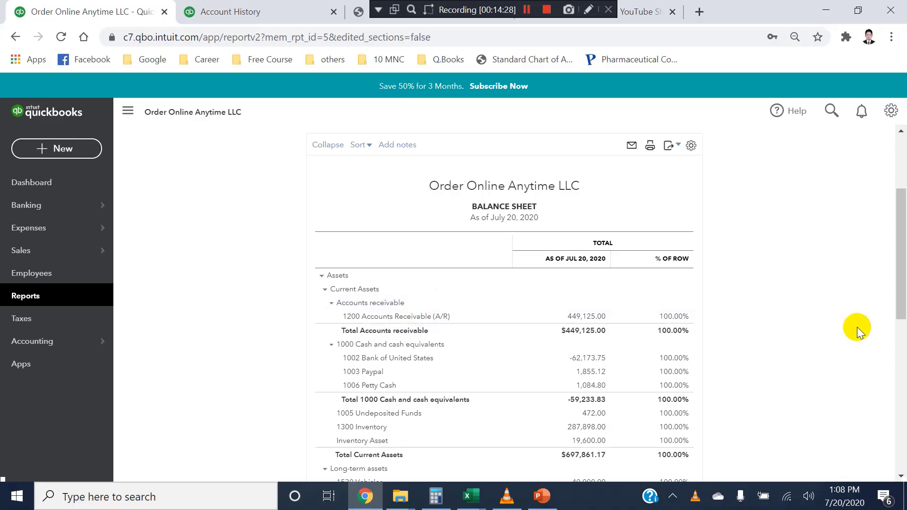
left_click_drag(902, 277, 899, 139)
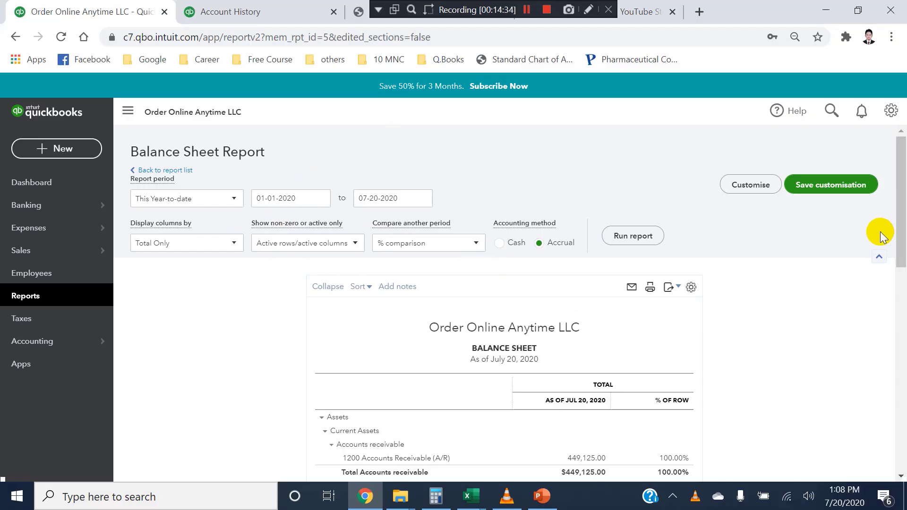
left_click_drag(899, 236, 899, 142)
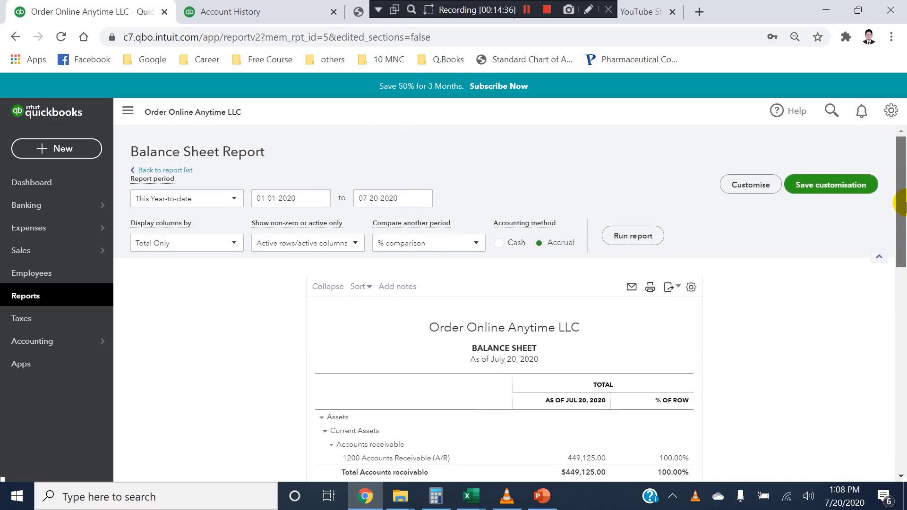
Return to the standard reports and look through their categories, including Business overview, Who owes you and Sales and customers.
left_click(17, 305)
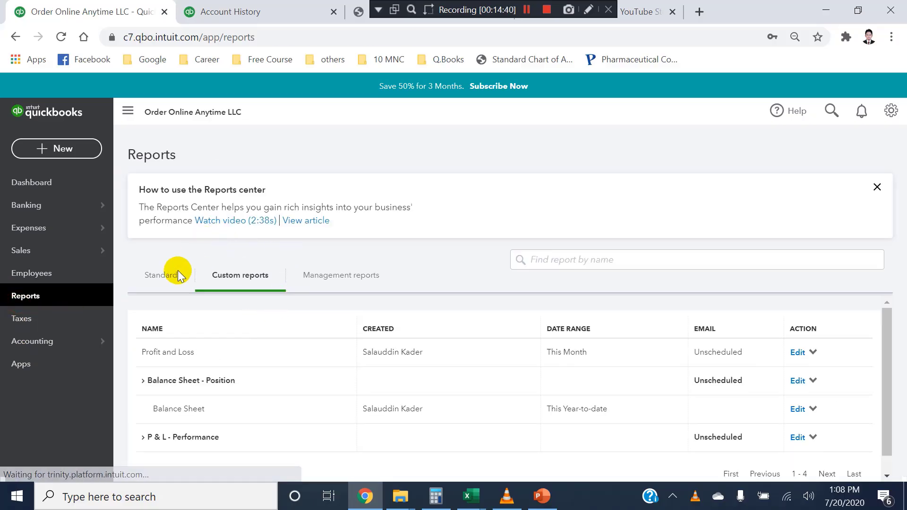
left_click(150, 288)
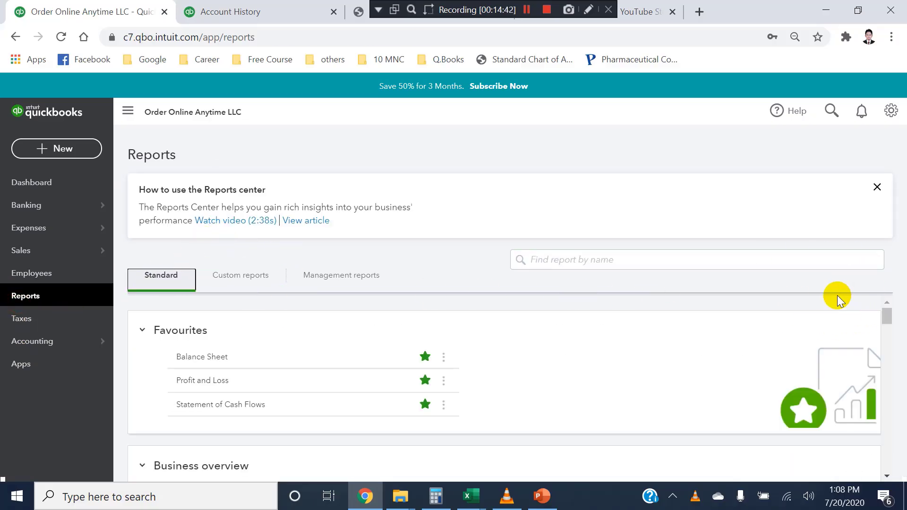
left_click(886, 475)
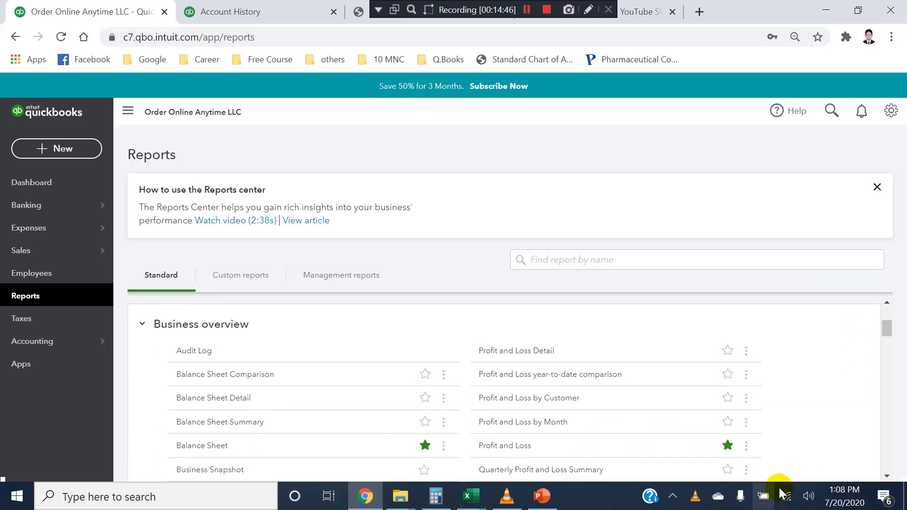
left_click(885, 476)
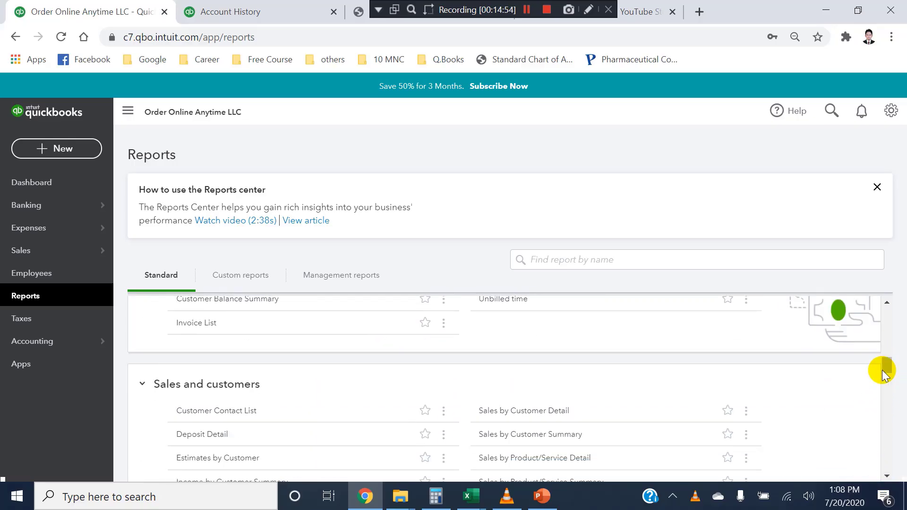
mouse_move(883, 373)
left_mouse_down()
mouse_move(881, 347)
mouse_move(884, 359)
left_mouse_up()
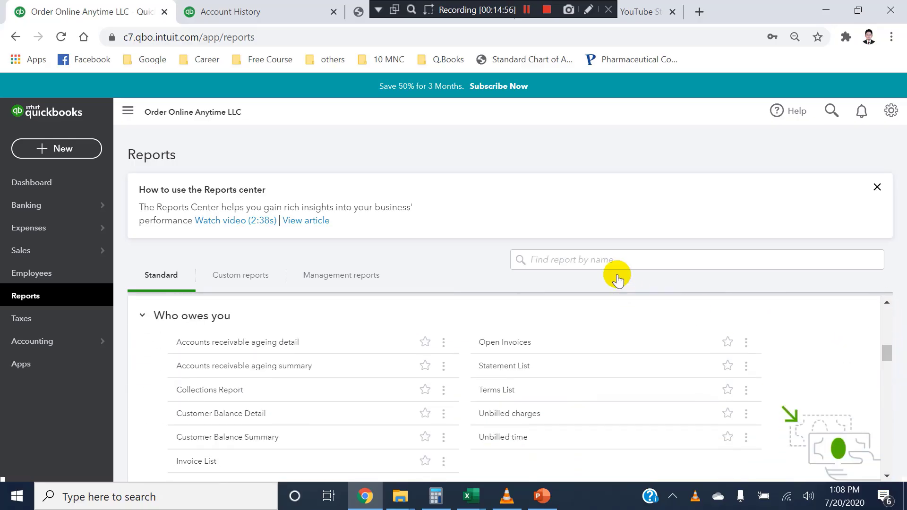
Search the reports for "sales" and open the Sales by Customer Summary report with its period settings in view.
left_click(606, 267)
type("sales")
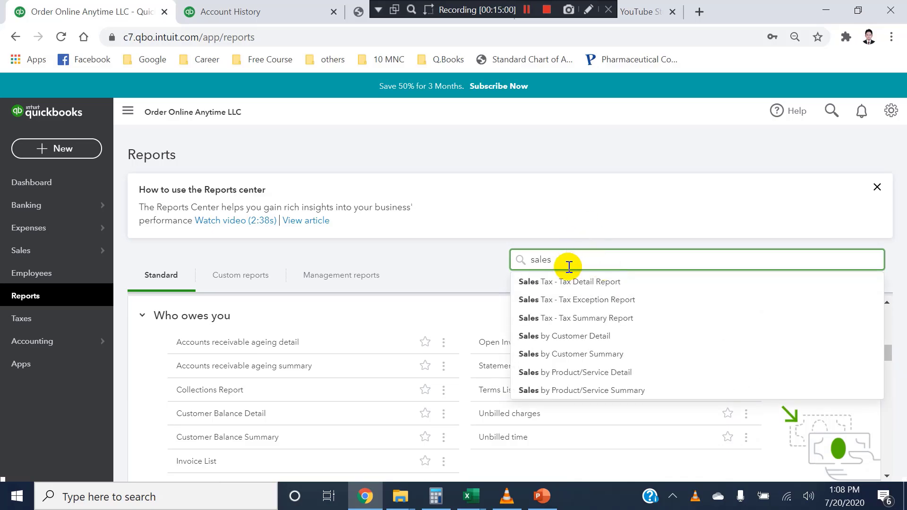
left_click(571, 354)
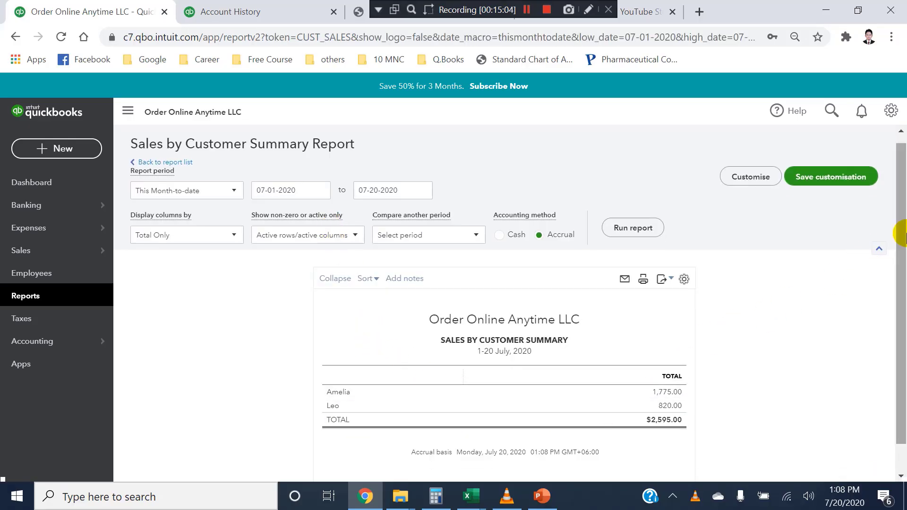
left_click_drag(899, 229, 903, 202)
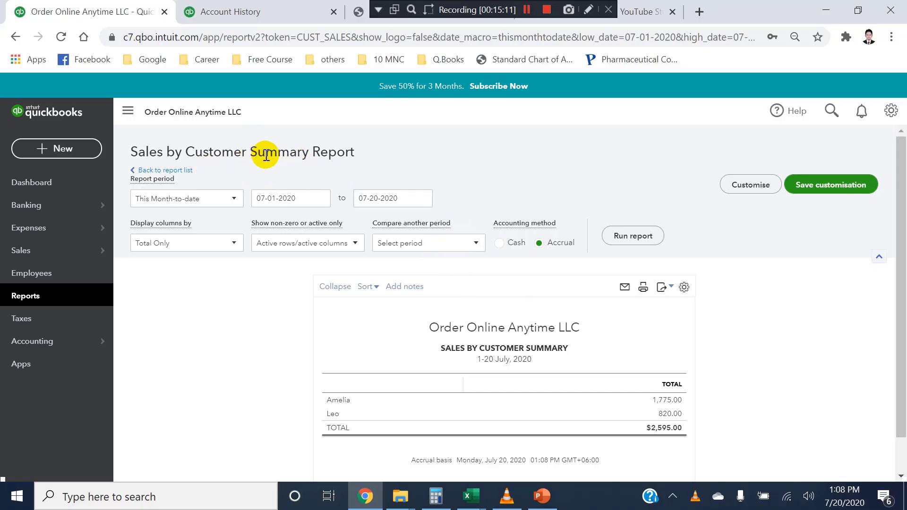
left_click(321, 199)
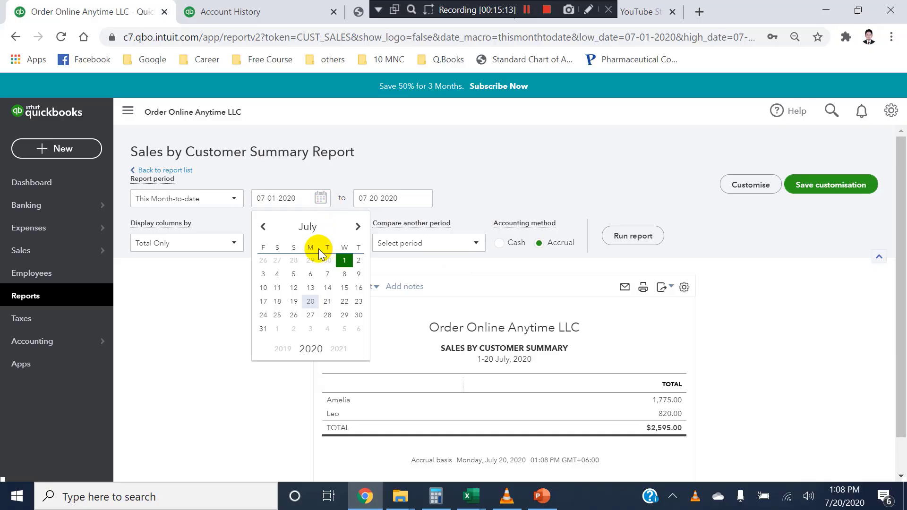
left_click(306, 232)
left_click(300, 239)
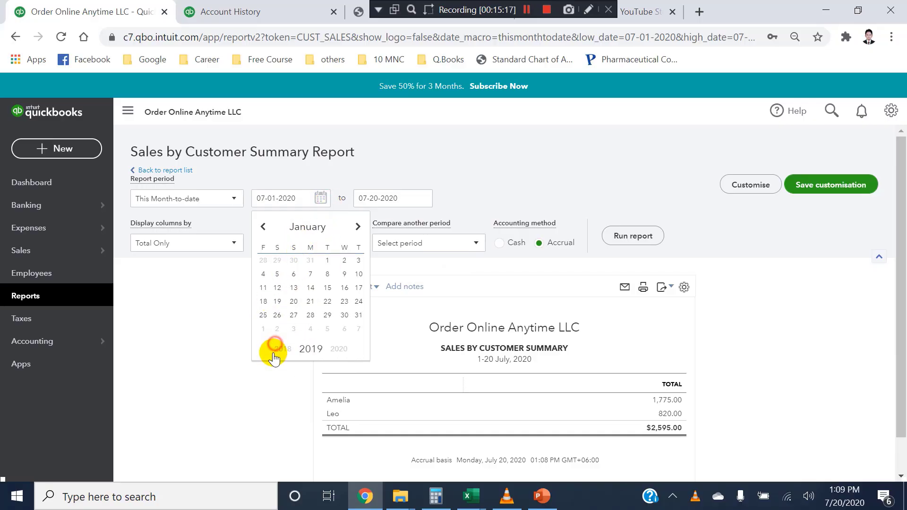
left_click(232, 321)
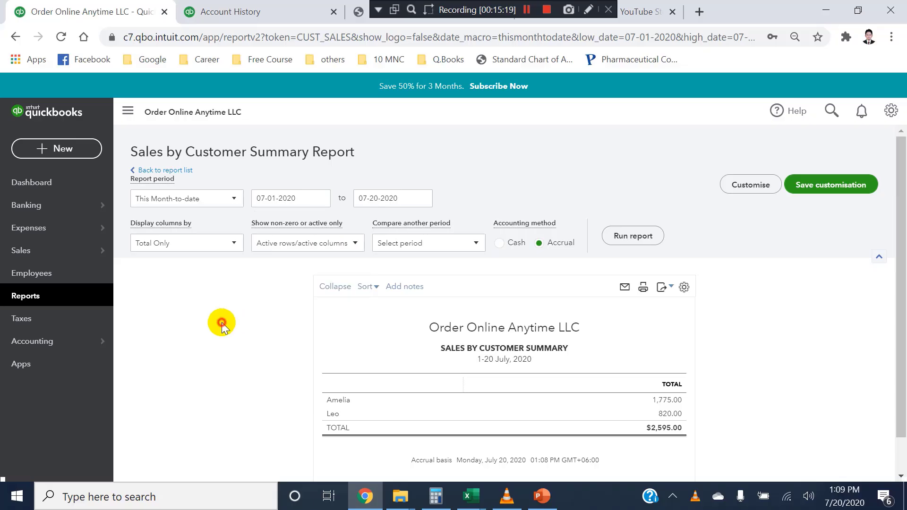
Set the report period's start date to 01-01-2019, run the Sales by Customer Summary and review the customer totals.
left_click(321, 199)
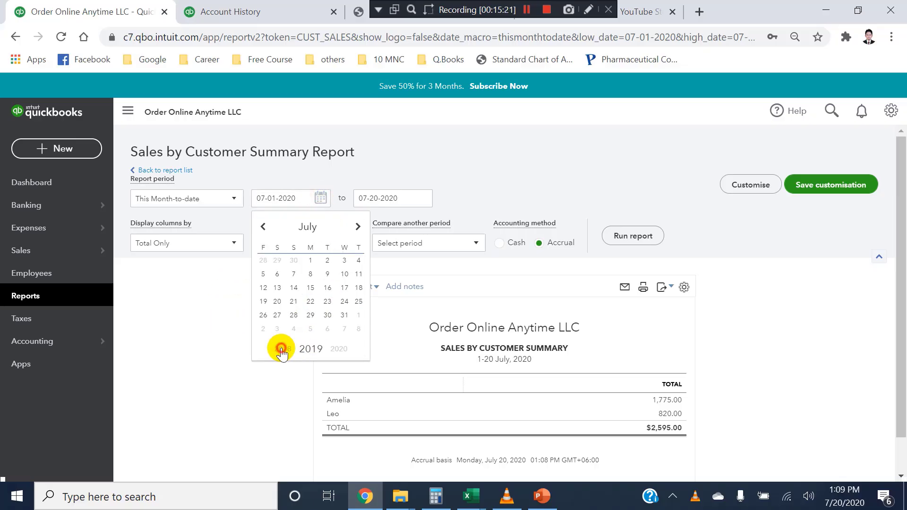
left_click(306, 229)
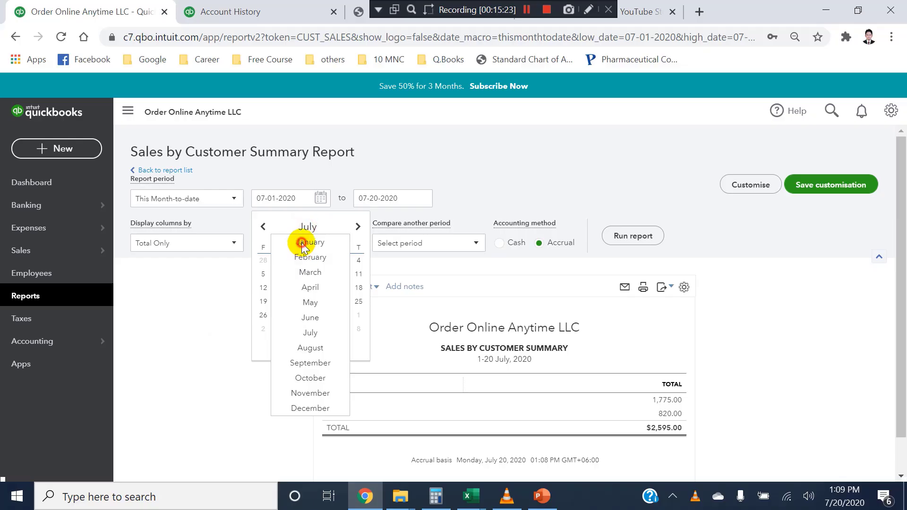
left_click(302, 244)
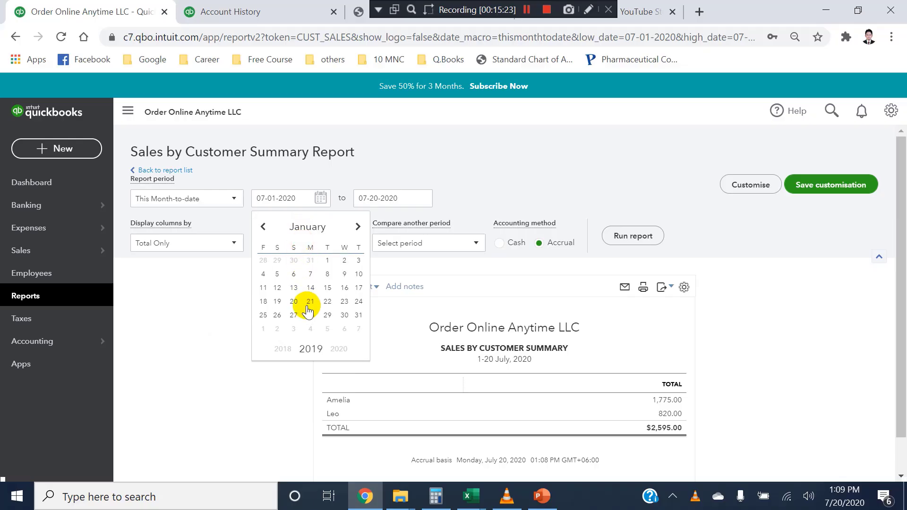
left_click(325, 261)
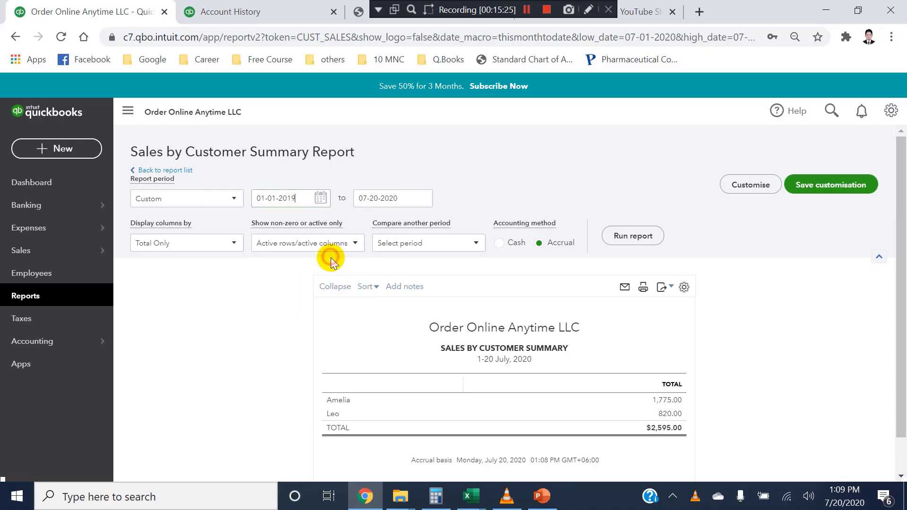
left_click(649, 239)
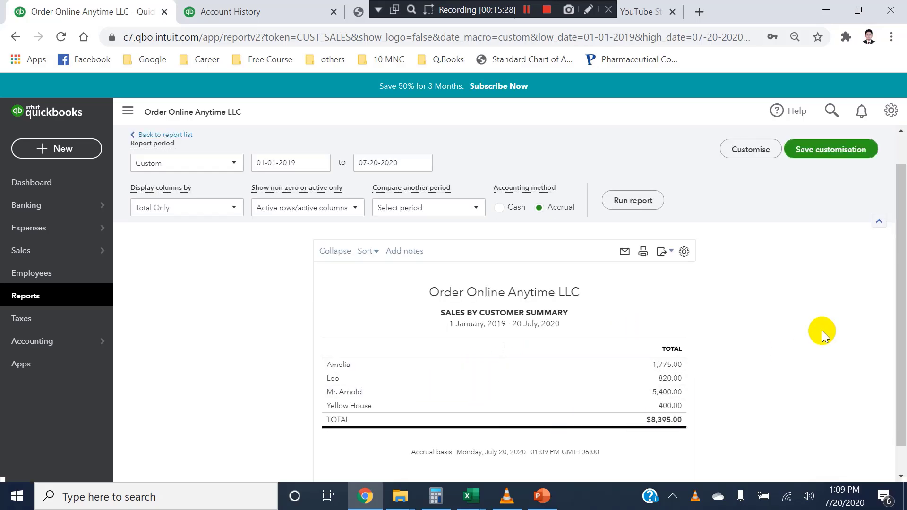
scroll(899, 257, "down", 1)
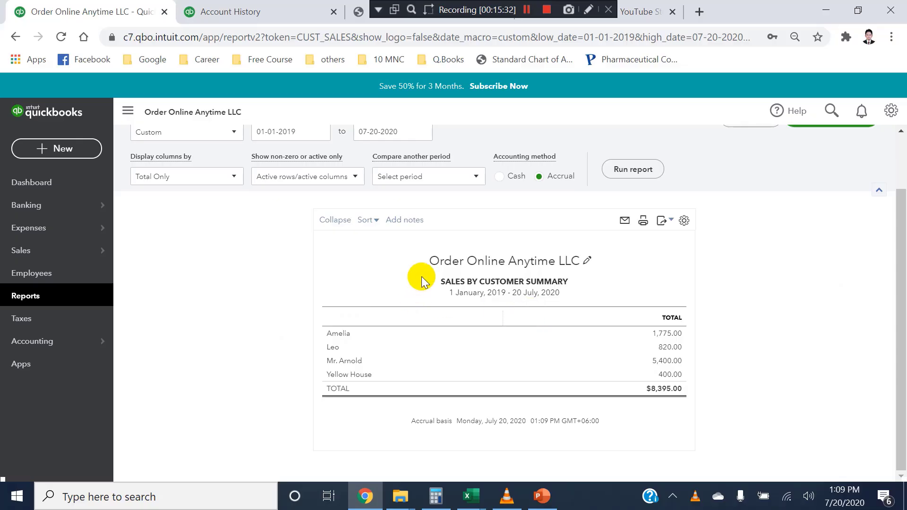
Return to the report list, search for "prod", open the Sales by Product/Service Detail report and review its product lines.
scroll(378, 245, "up", 2)
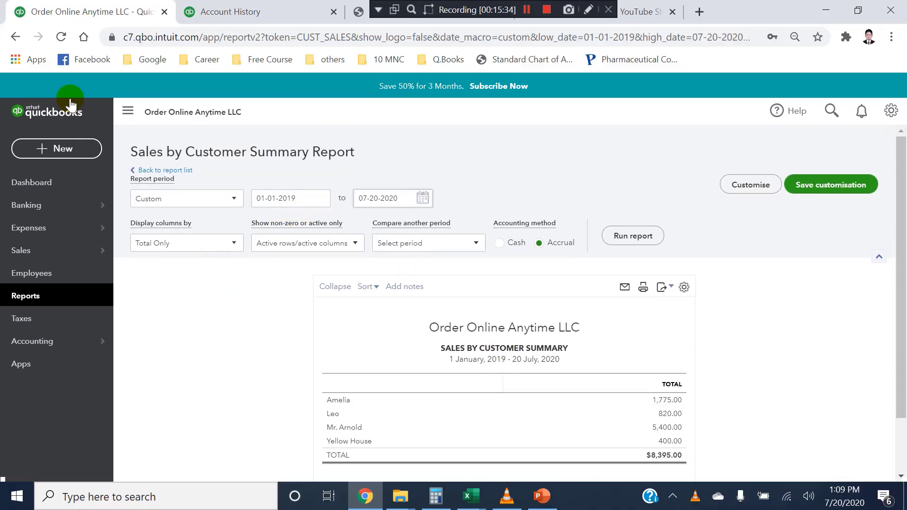
left_click(15, 45)
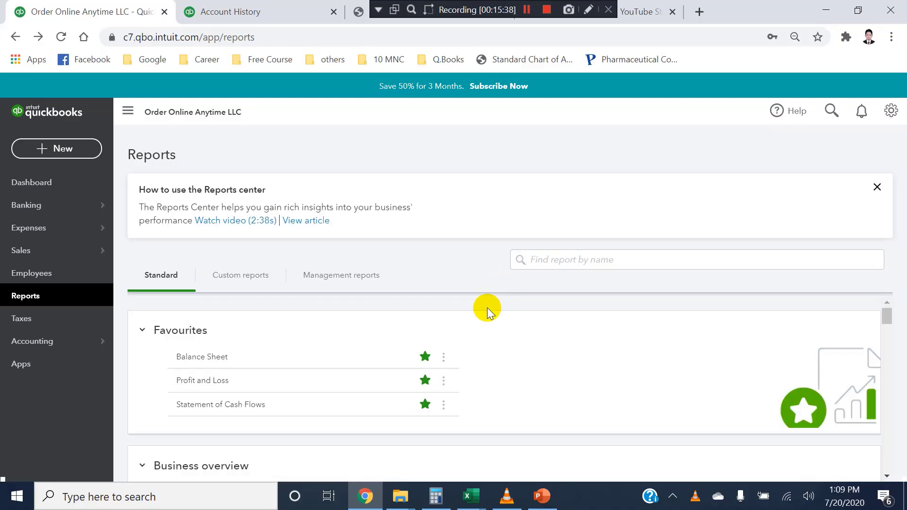
left_click(529, 252)
type("produ")
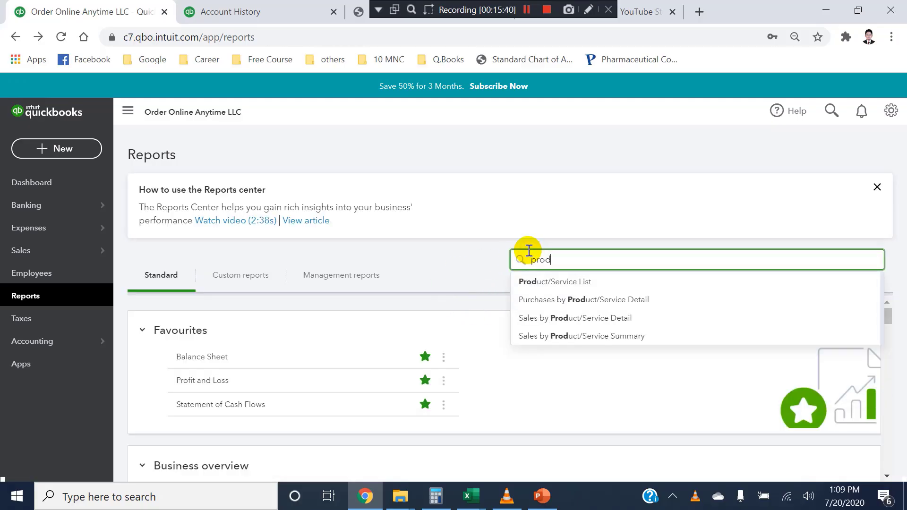
left_click(559, 319)
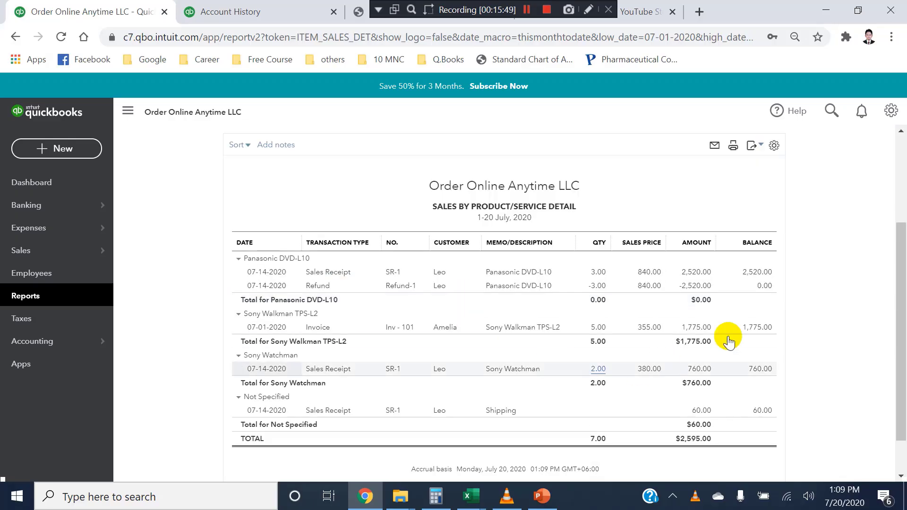
left_click_drag(902, 266, 900, 244)
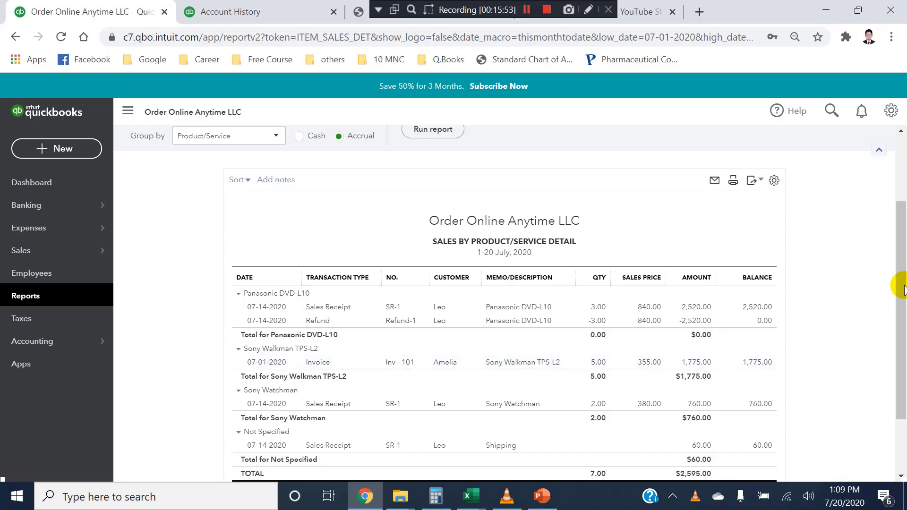
left_click_drag(902, 293, 902, 344)
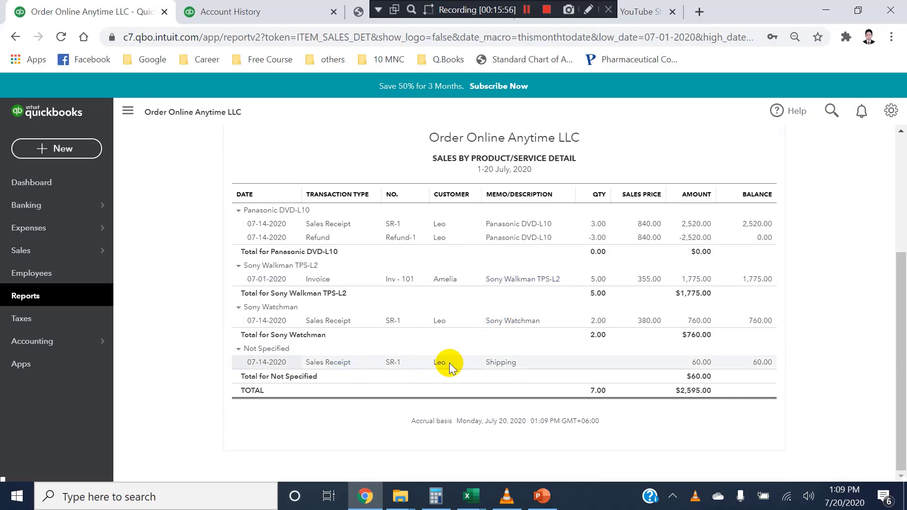
Set the start date of the Sales by Product/Service Detail report to 01-01-2019 and run it.
left_click_drag(899, 350, 792, 224)
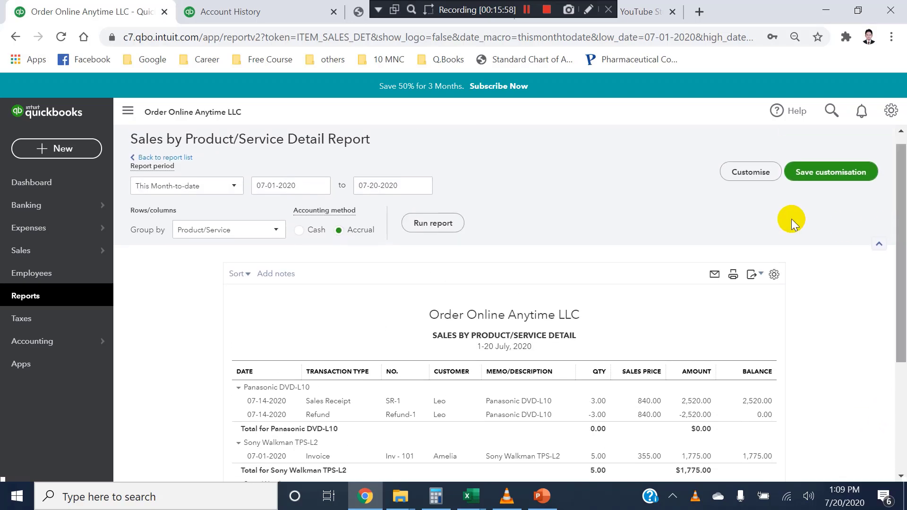
left_click(324, 185)
left_click(307, 213)
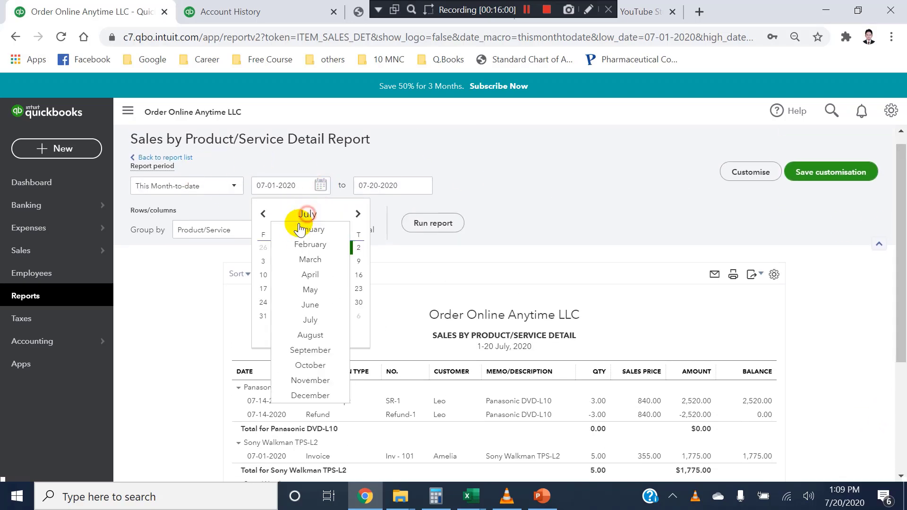
left_click(307, 229)
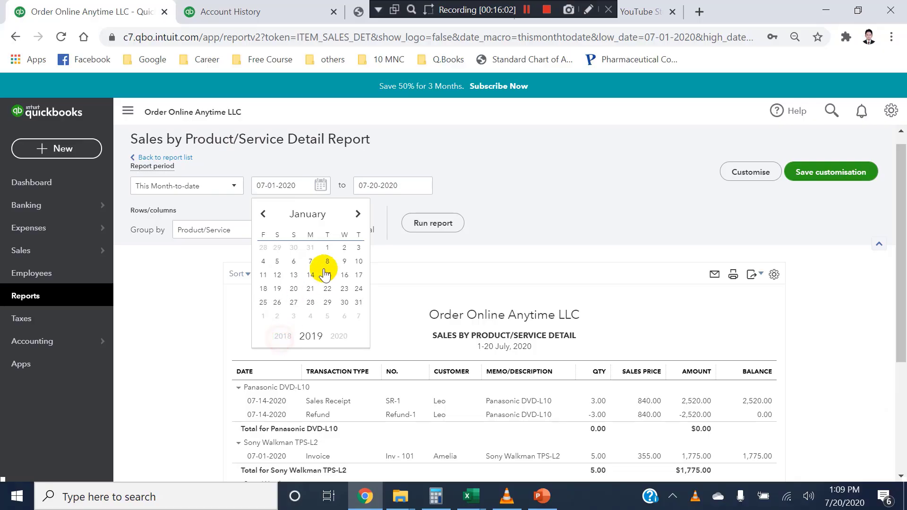
left_click(330, 251)
left_click(431, 227)
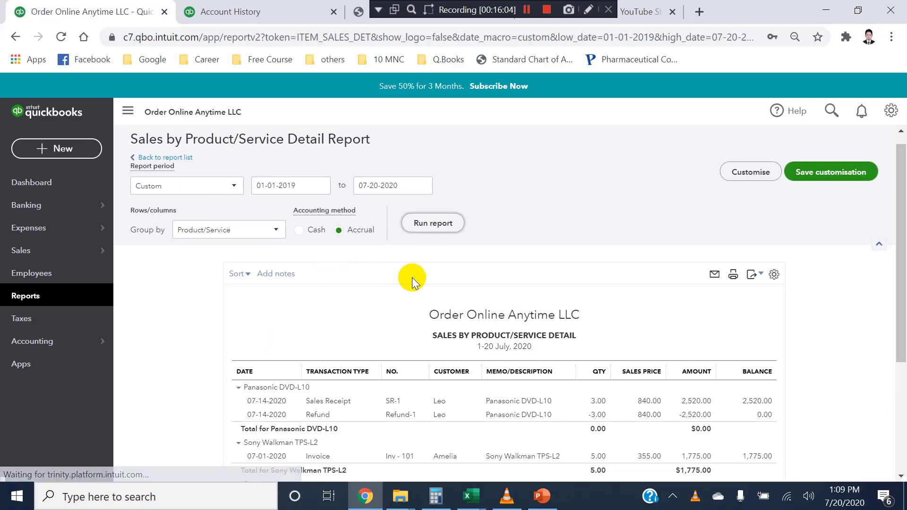
Review the product sections and grand total of the Sales by Product/Service Detail report for the extended period.
scroll(902, 202, "down", 3)
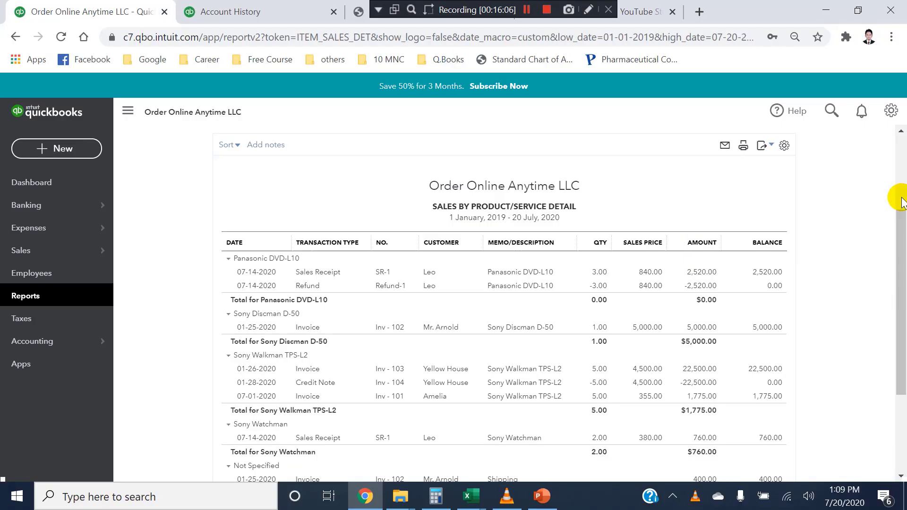
scroll(891, 260, "down", 3)
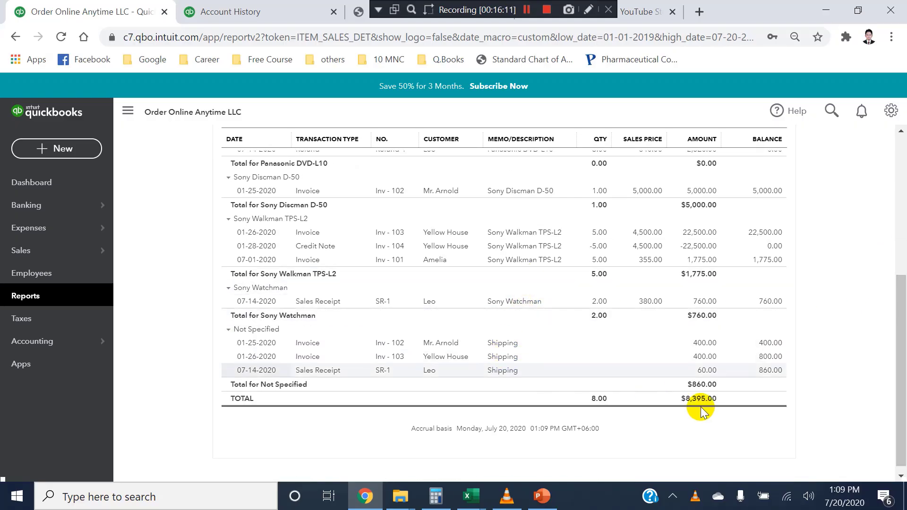
left_click_drag(896, 361, 899, 300)
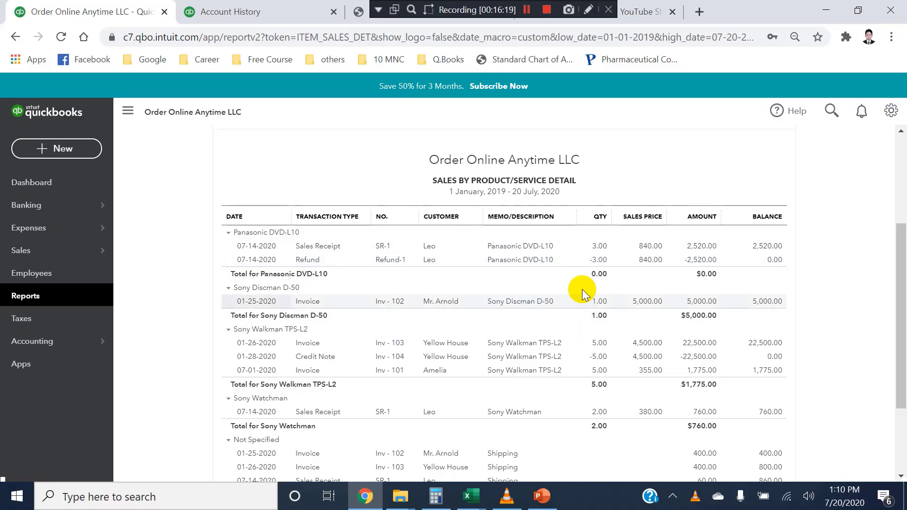
left_click_drag(897, 276, 893, 113)
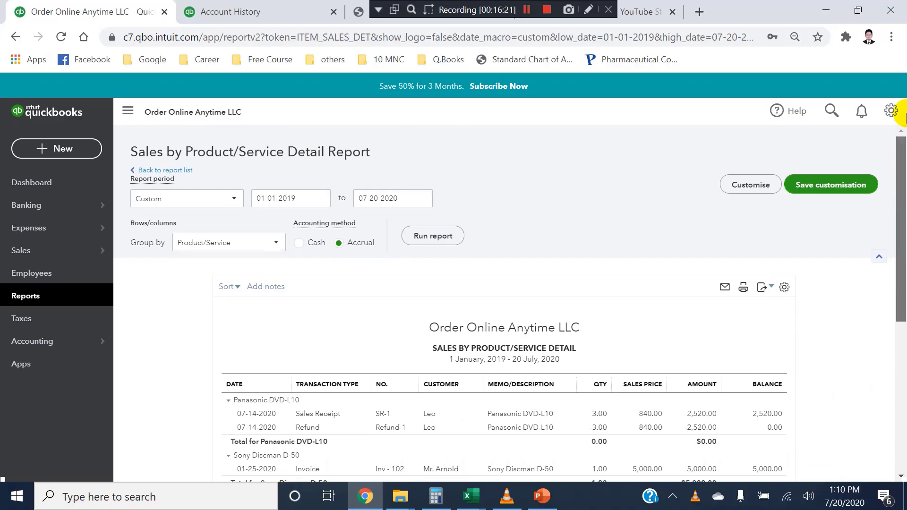
Go back to the report list, open the Audit Log from Business overview and look through this month's events.
left_click(24, 295)
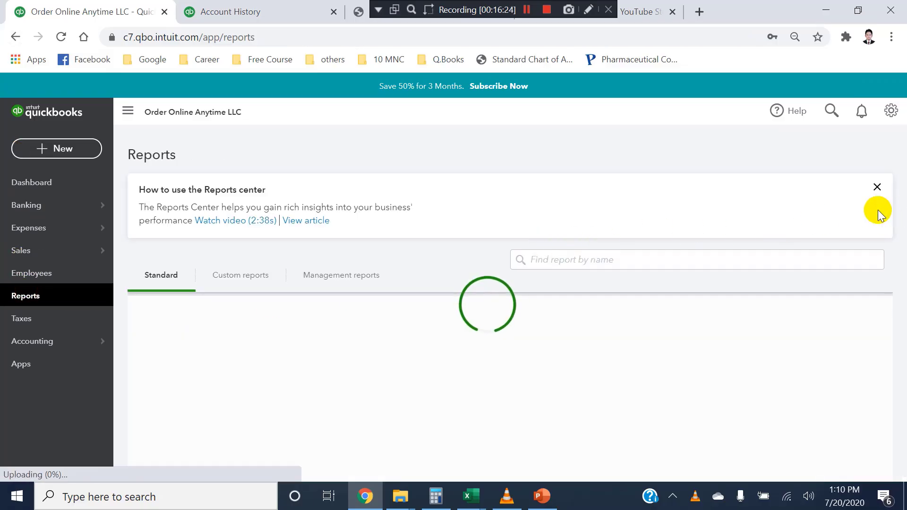
scroll(884, 477, "down", 3)
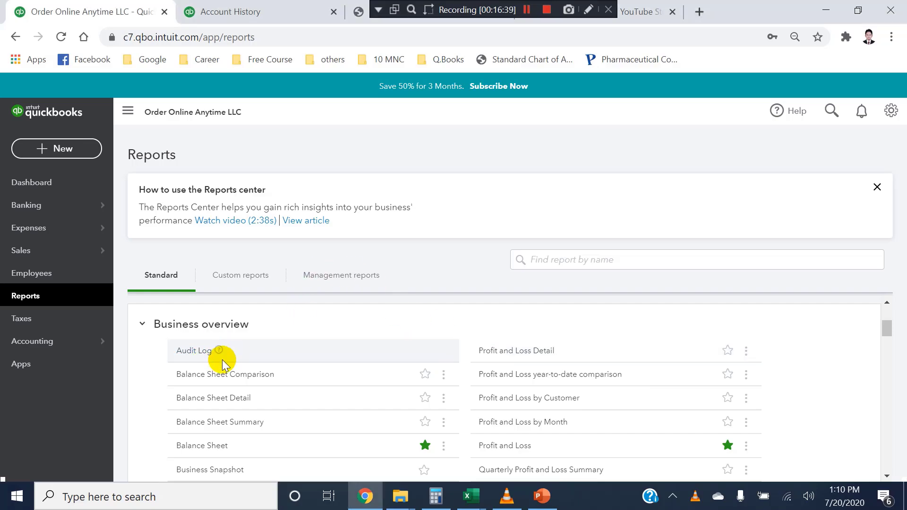
left_click(201, 356)
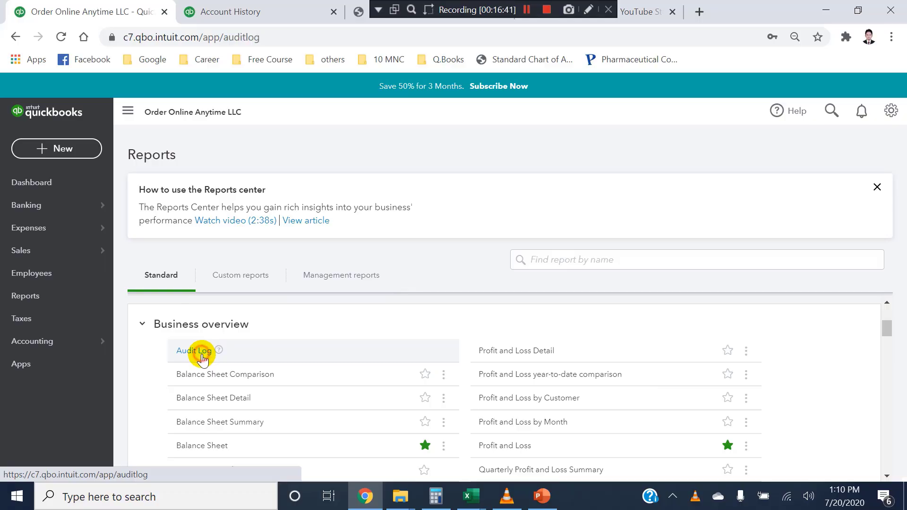
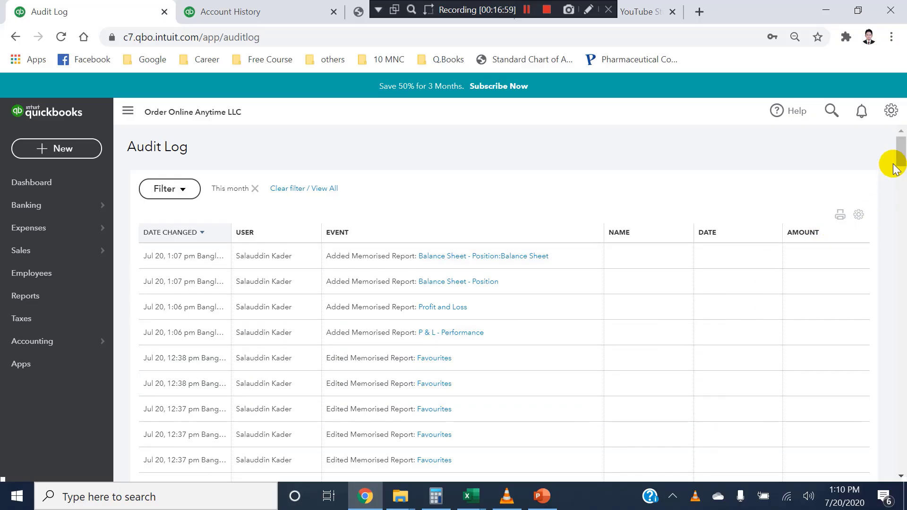
left_click_drag(899, 154, 899, 170)
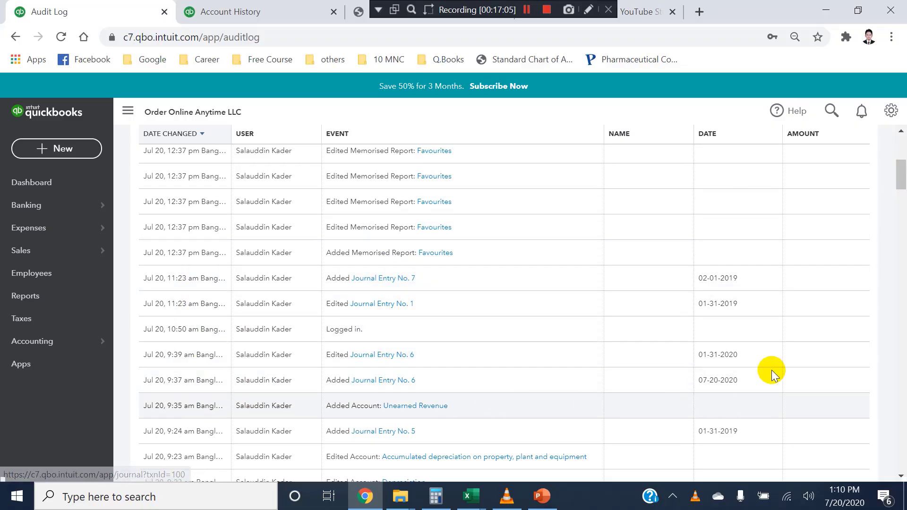
left_click_drag(901, 187, 901, 156)
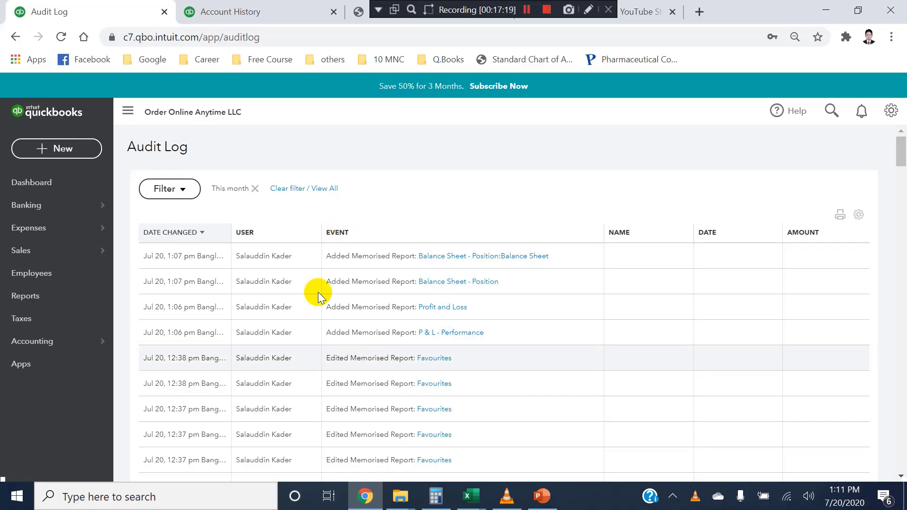
Examine the Audit Log's filter options for user, date and event types, then close the filter without applying it.
left_click(190, 191)
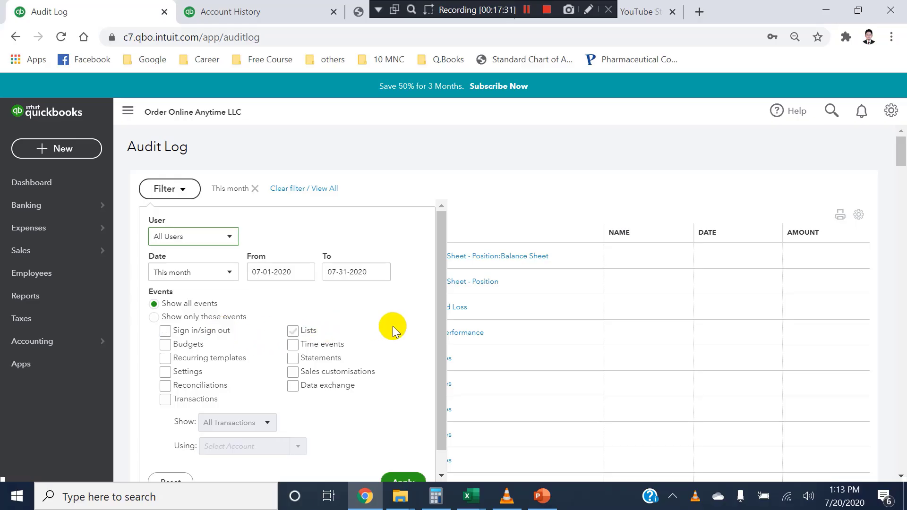
mouse_move(435, 295)
left_mouse_down()
mouse_move(437, 338)
mouse_move(435, 291)
left_mouse_up()
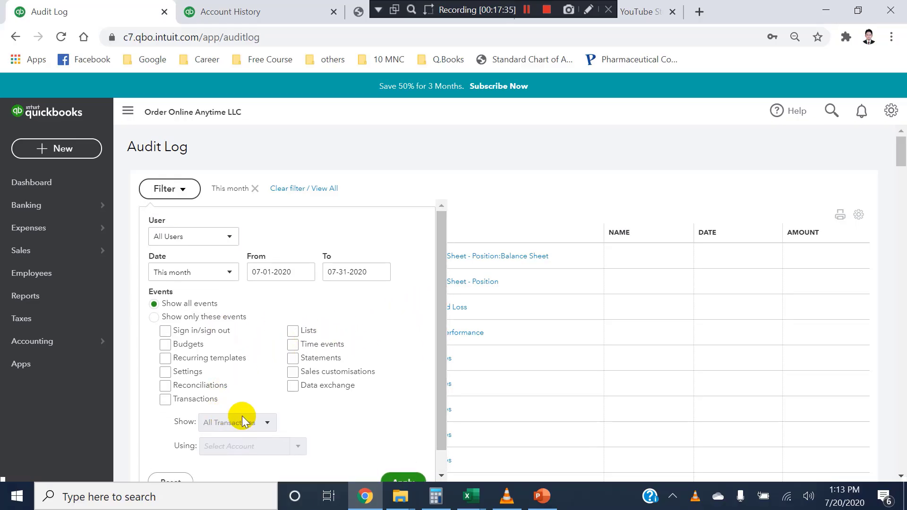
left_click(295, 361)
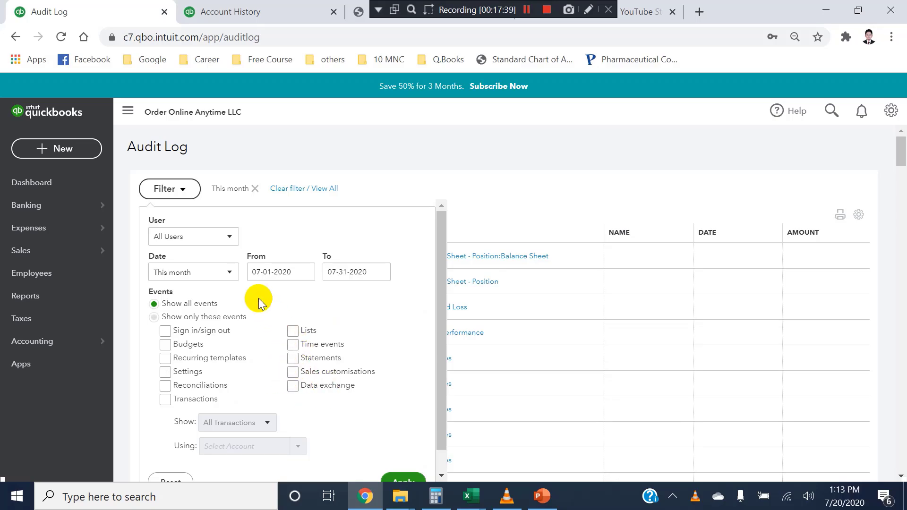
left_click(231, 237)
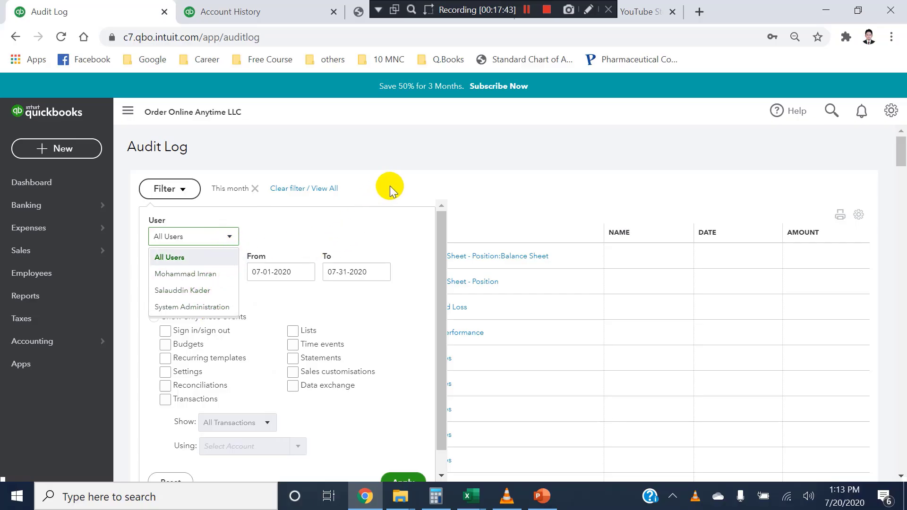
left_click(440, 162)
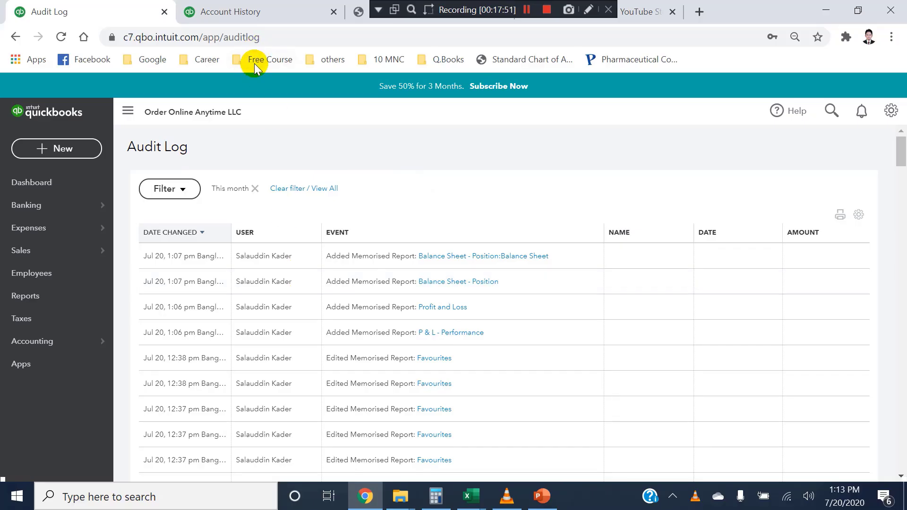
Return to the report list, search for "ag" and open the Accounts receivable ageing summary report.
left_click_drag(902, 160, 849, 126)
left_click(39, 297)
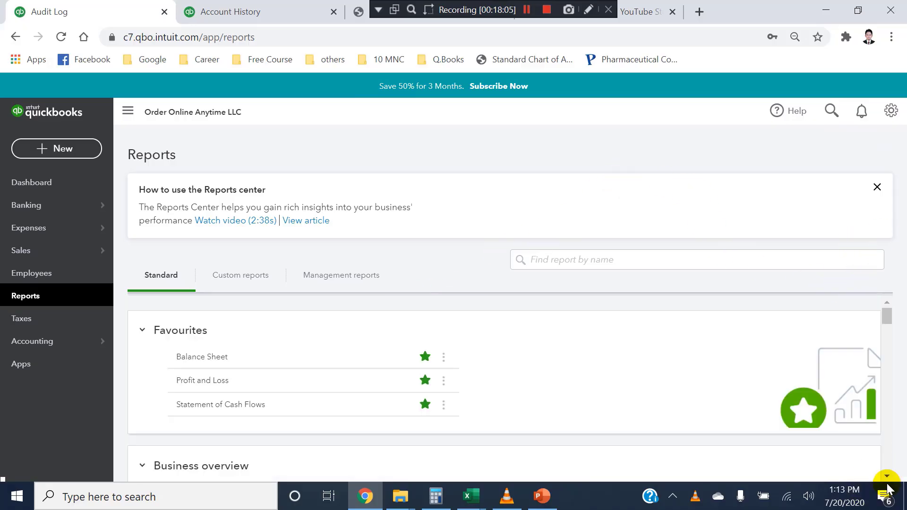
left_click(684, 258)
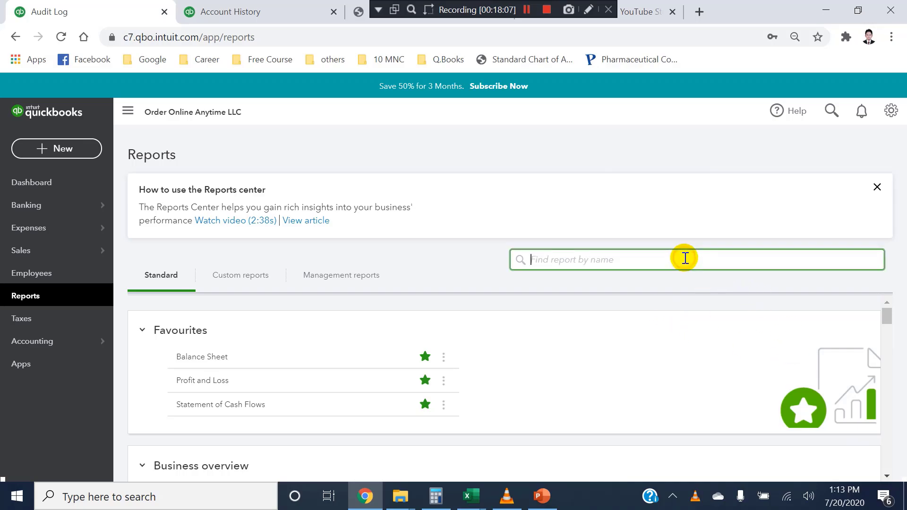
type("agi")
key("BackSpace")
key("BackSpace")
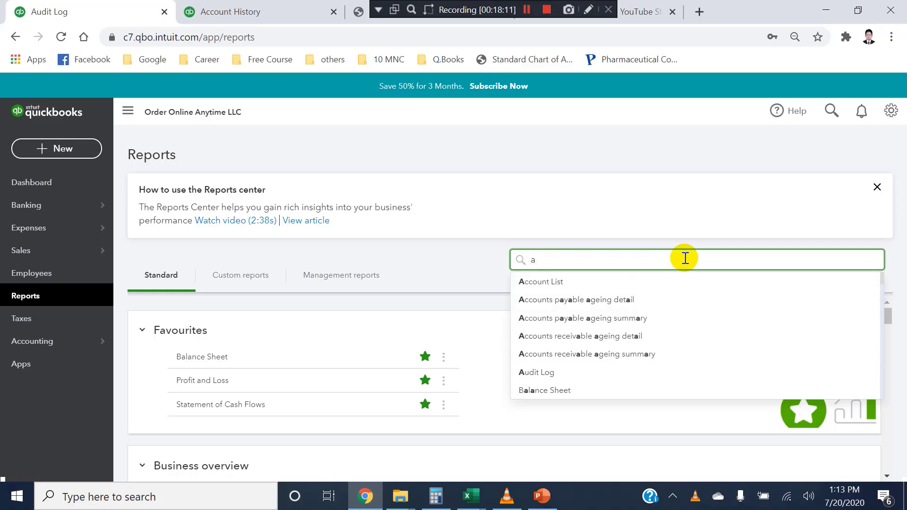
type("g")
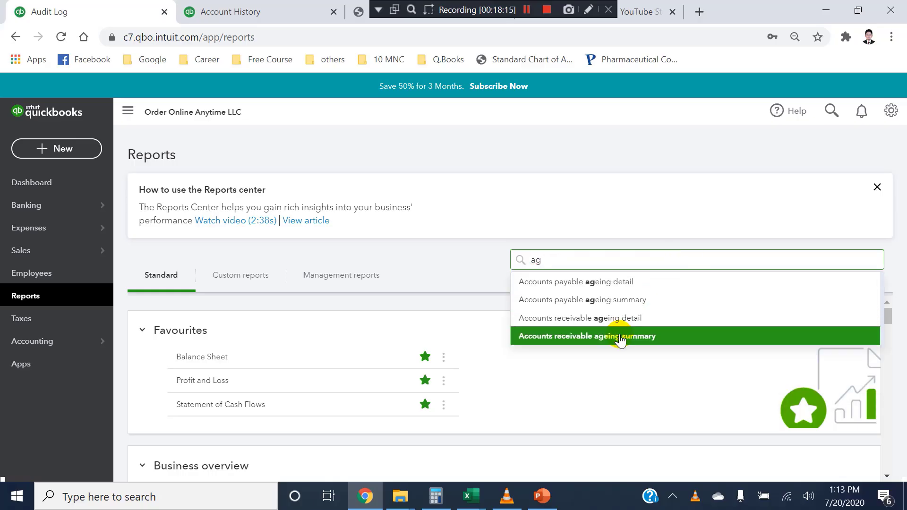
left_click(601, 339)
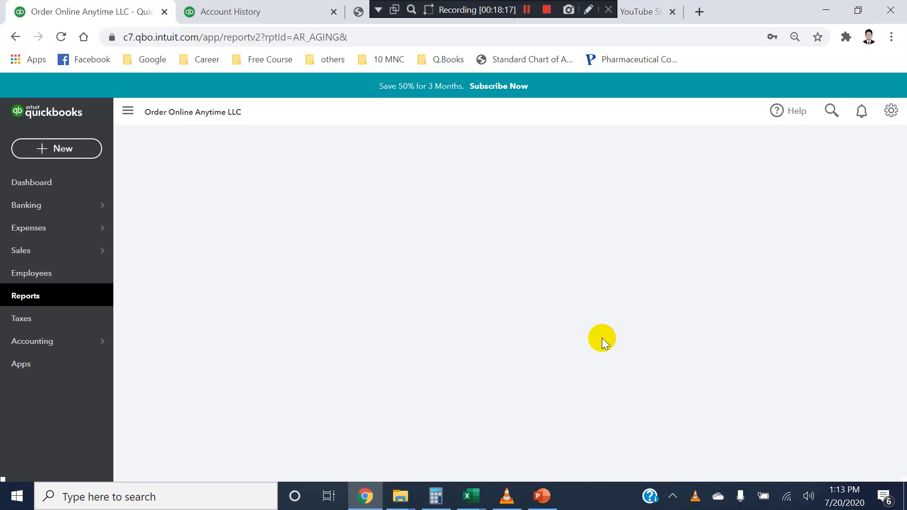
Review the customer balances by ageing bracket in the A/R Ageing Summary.
scroll(597, 346, "down", 3)
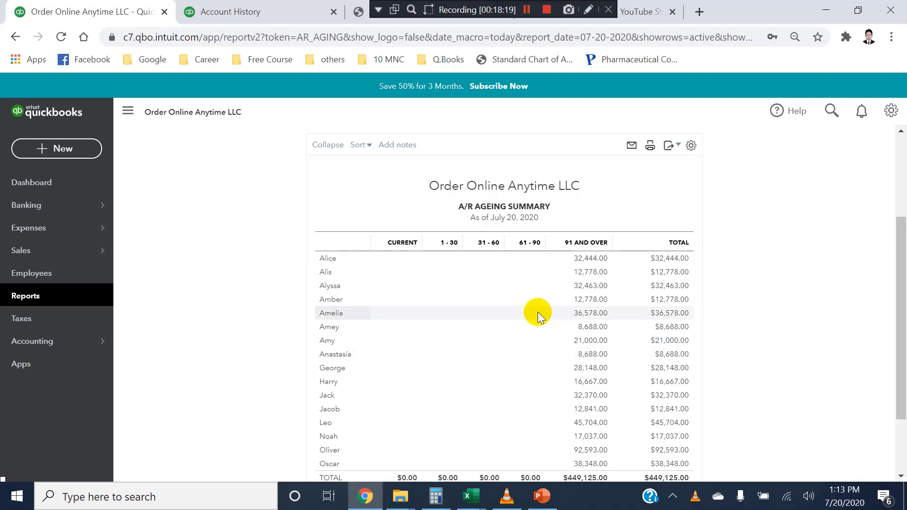
scroll(536, 314, "up", 1)
left_click_drag(902, 293, 902, 328)
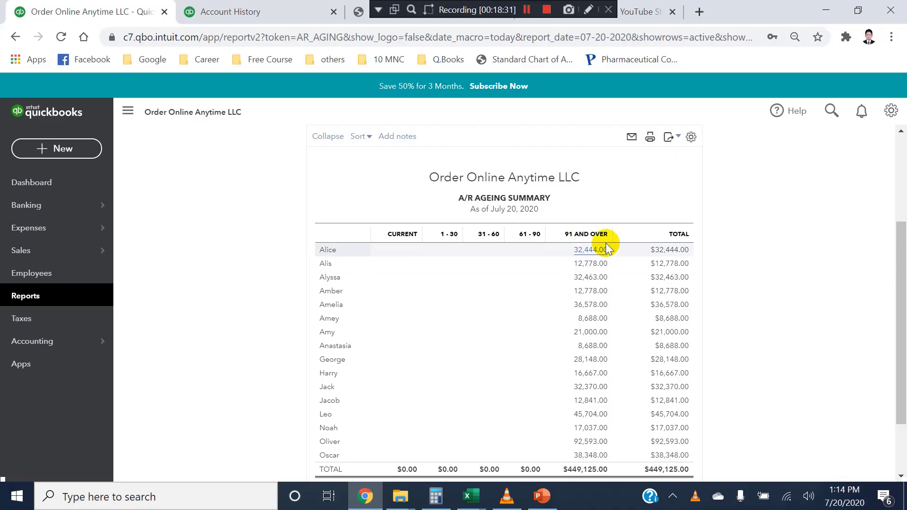
Set the days per ageing period of the A/R Ageing Summary report to 40.
scroll(882, 231, "up", 3)
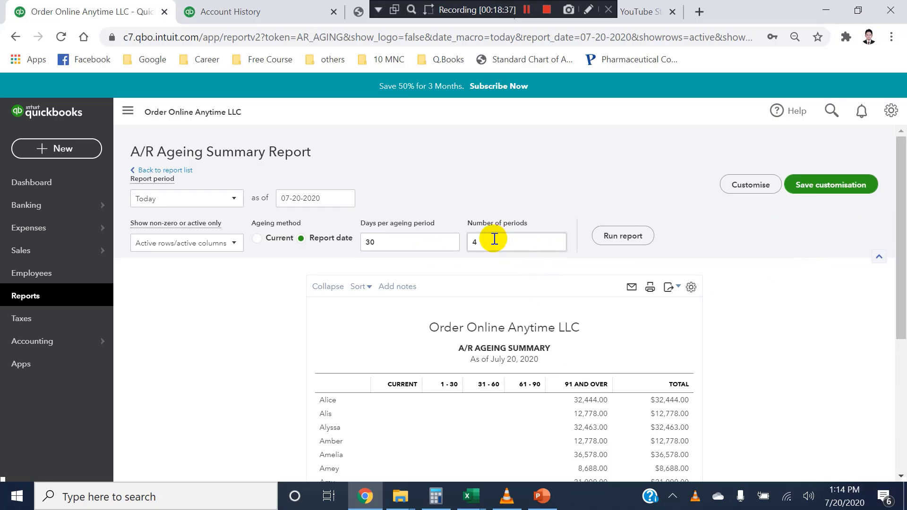
left_click(432, 245)
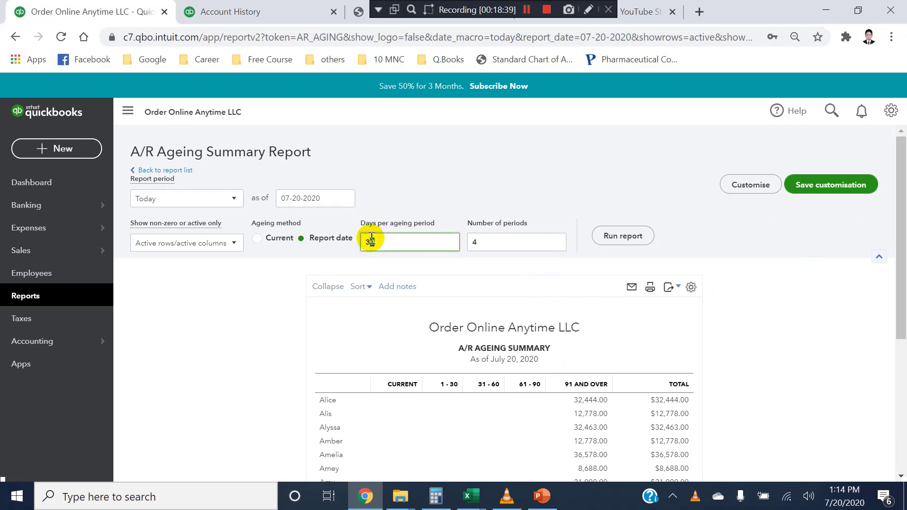
left_click_drag(372, 241, 357, 246)
type("40")
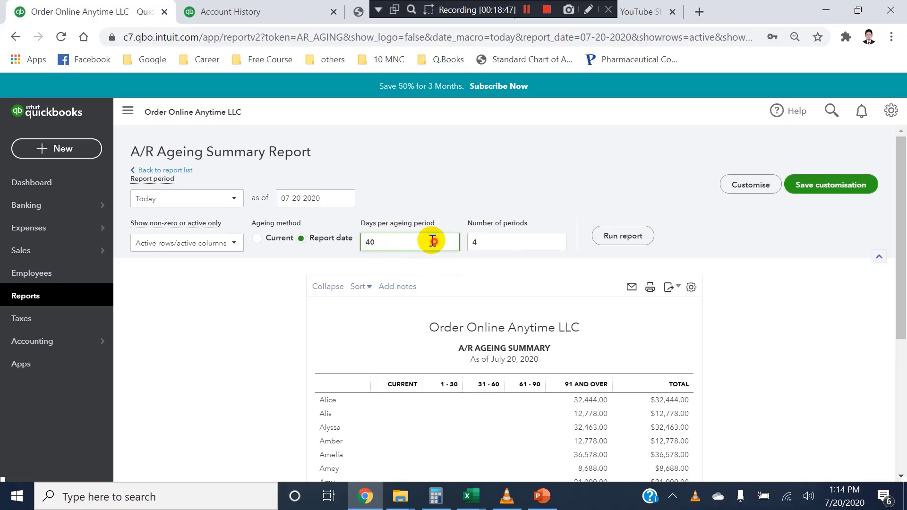
Set the days per ageing period of the A/R Ageing Summary to 20 and run the report.
double_click(401, 244)
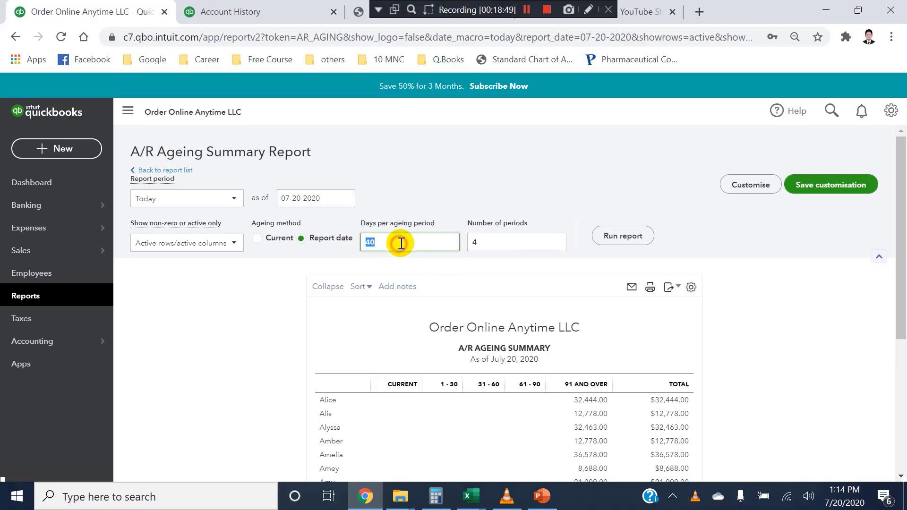
type("2")
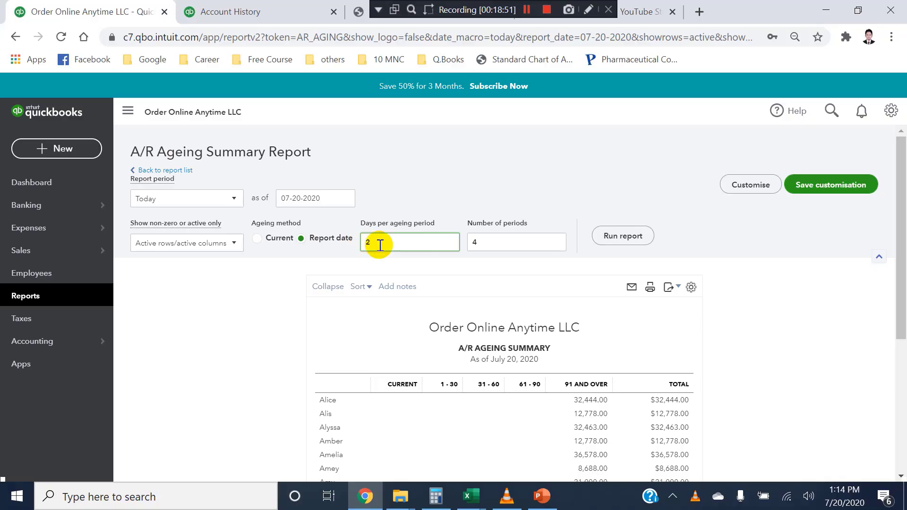
type("0")
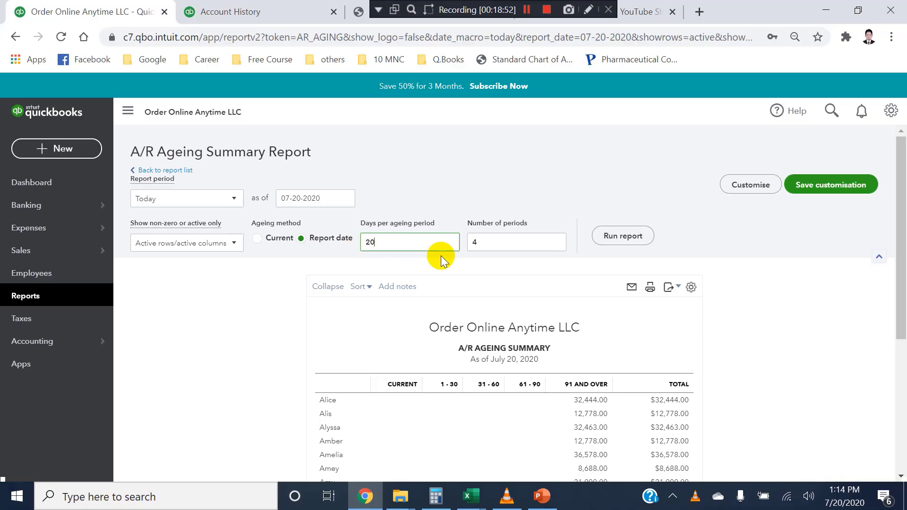
left_click(608, 244)
scroll(481, 373, "down", 3)
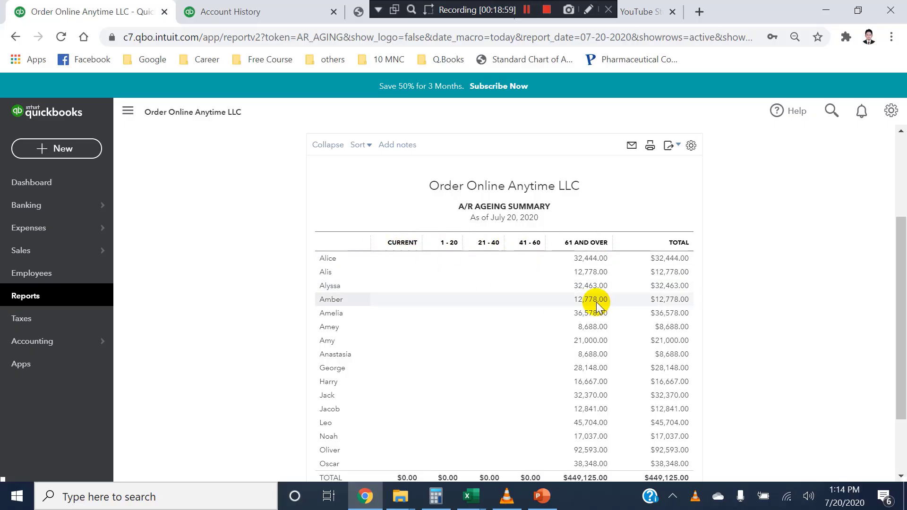
Set the number of ageing periods to 6, run the A/R Ageing Summary and review its brackets.
left_click_drag(892, 292, 898, 146)
left_click(496, 241)
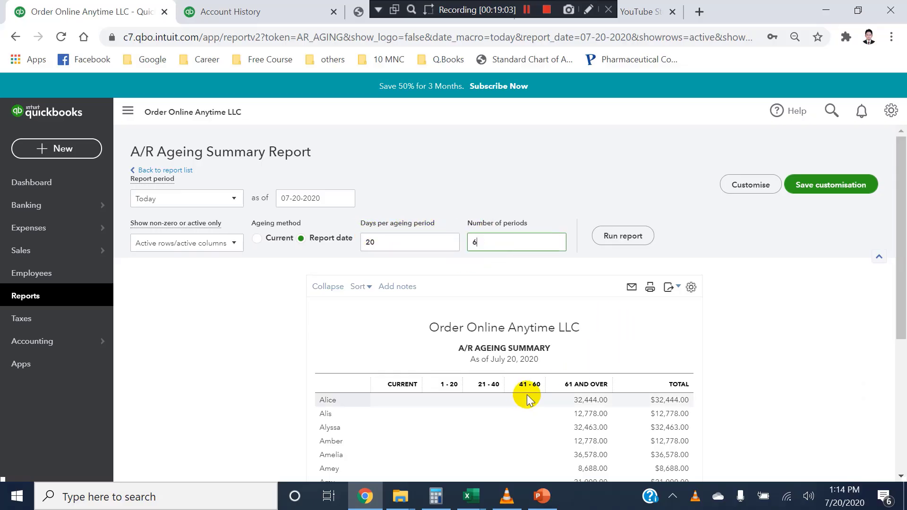
type("6")
left_click(597, 239)
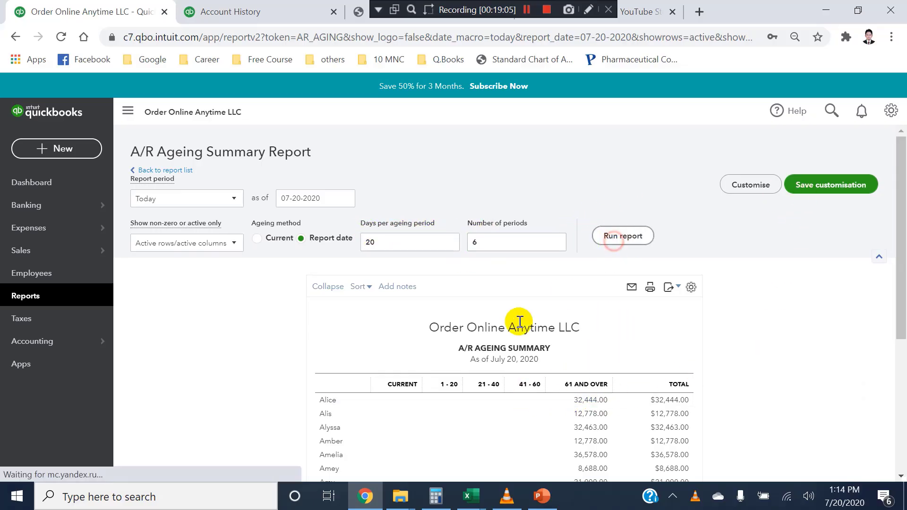
scroll(529, 320, "down", 3)
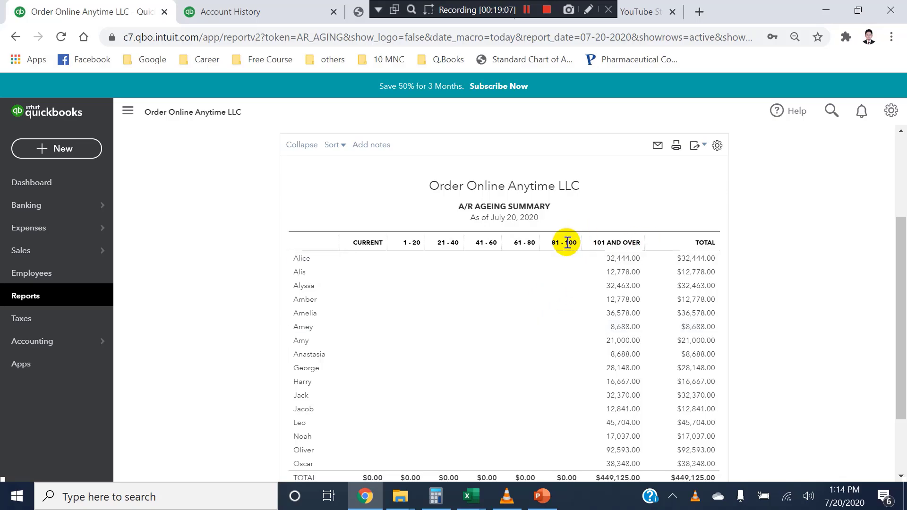
scroll(900, 222, "up", 3)
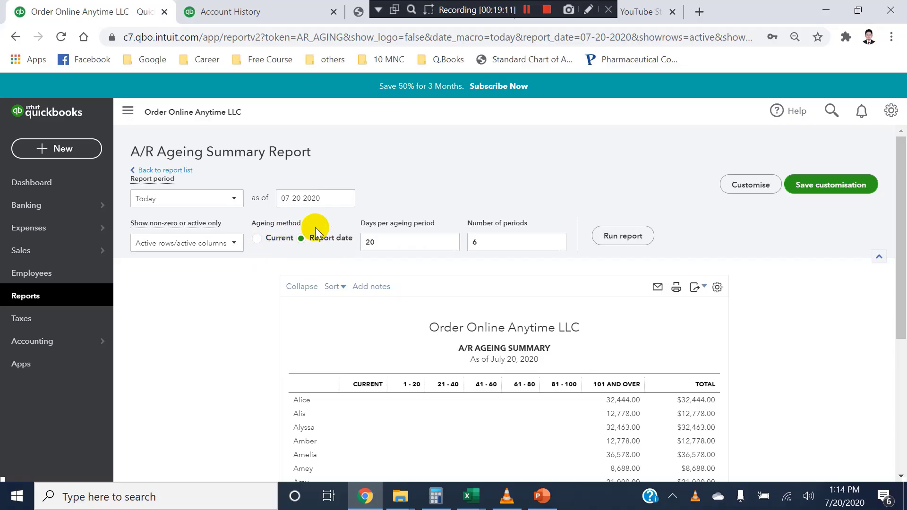
left_click_drag(332, 197, 257, 188)
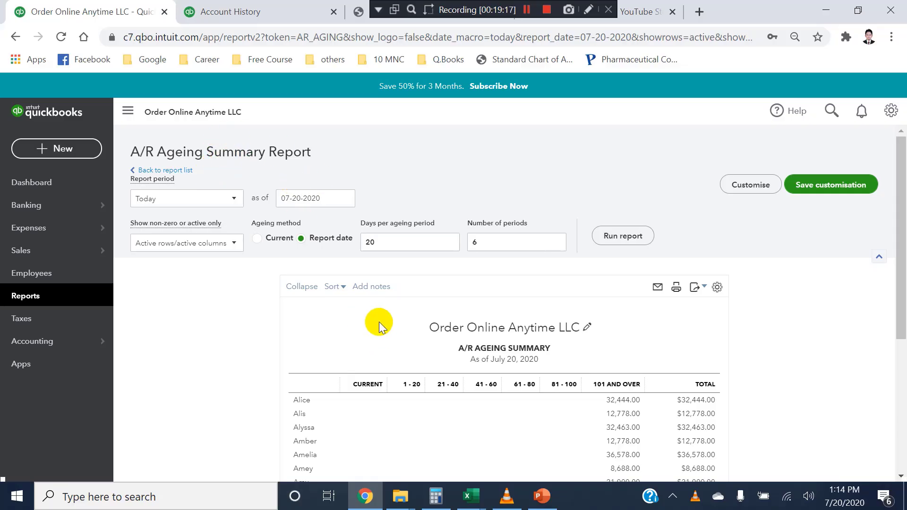
scroll(385, 293, "down", 1)
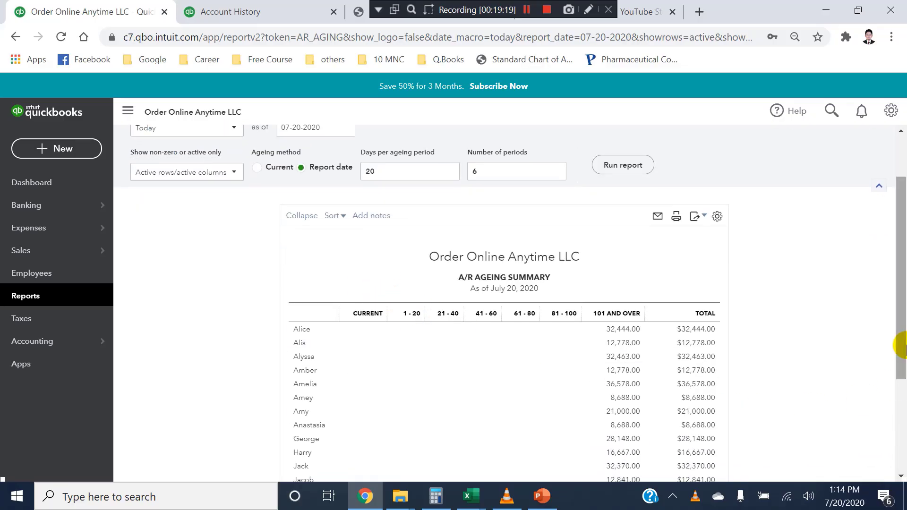
left_click_drag(899, 347, 843, 208)
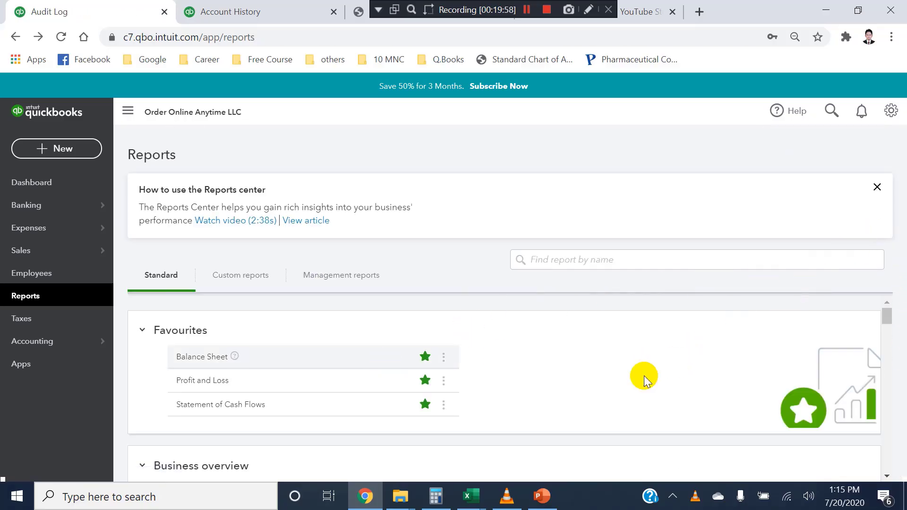
Browse the standard report categories from Business overview through Who owes you, Sales and customers, and What you owe to Expenses and suppliers.
left_click(887, 476)
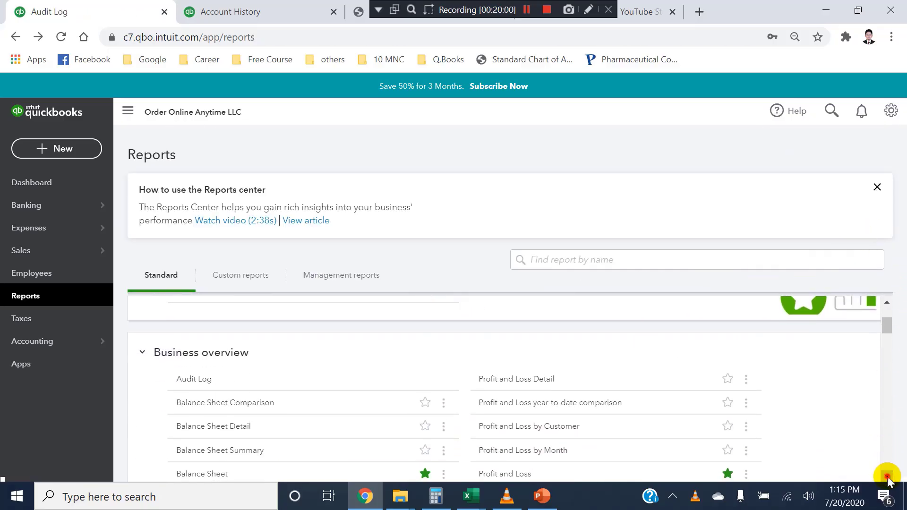
left_click_drag(887, 476, 887, 477)
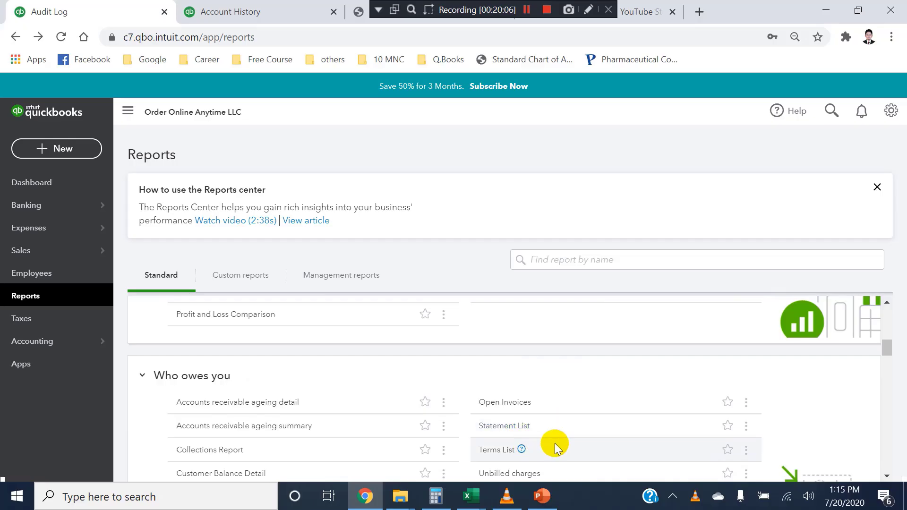
left_click(884, 477)
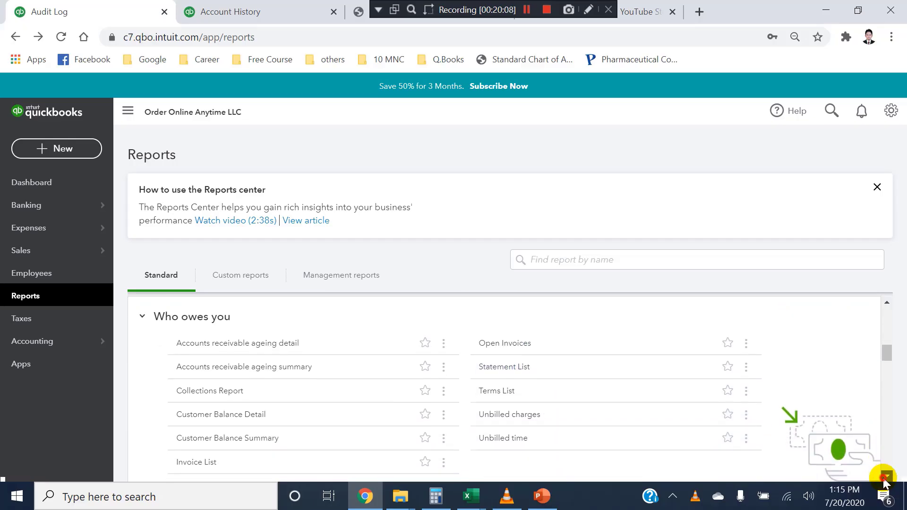
left_click(885, 477)
left_click(885, 477)
left_click(885, 476)
left_click(885, 477)
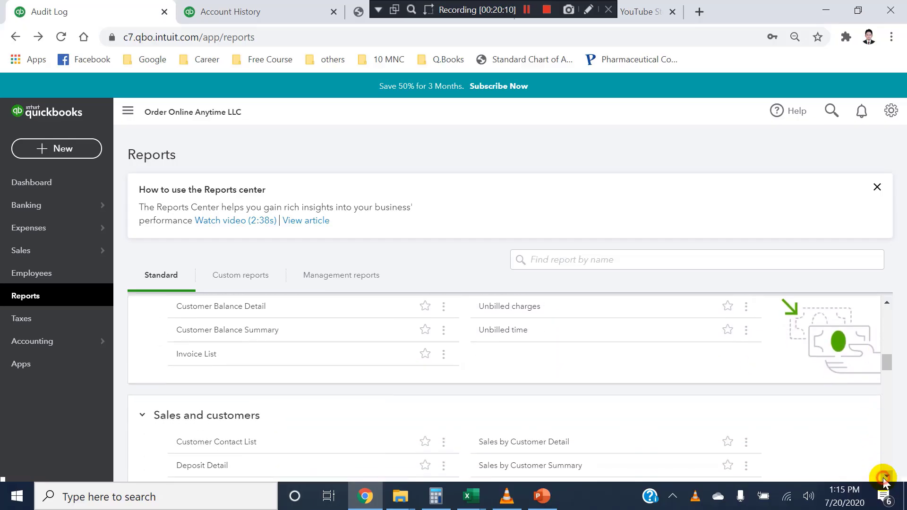
left_click(885, 477)
left_click(885, 477)
left_click(885, 476)
left_click(885, 477)
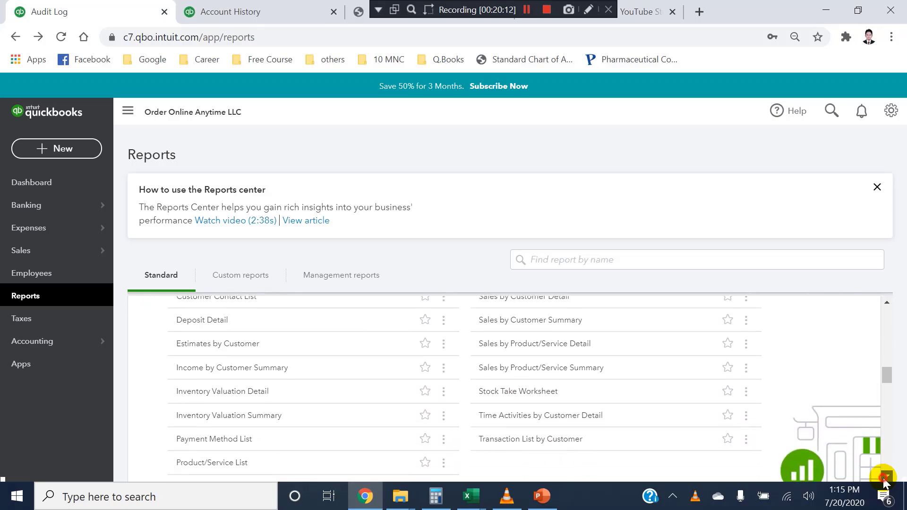
left_click(885, 477)
left_click(885, 477)
left_click(885, 477)
left_click(885, 477)
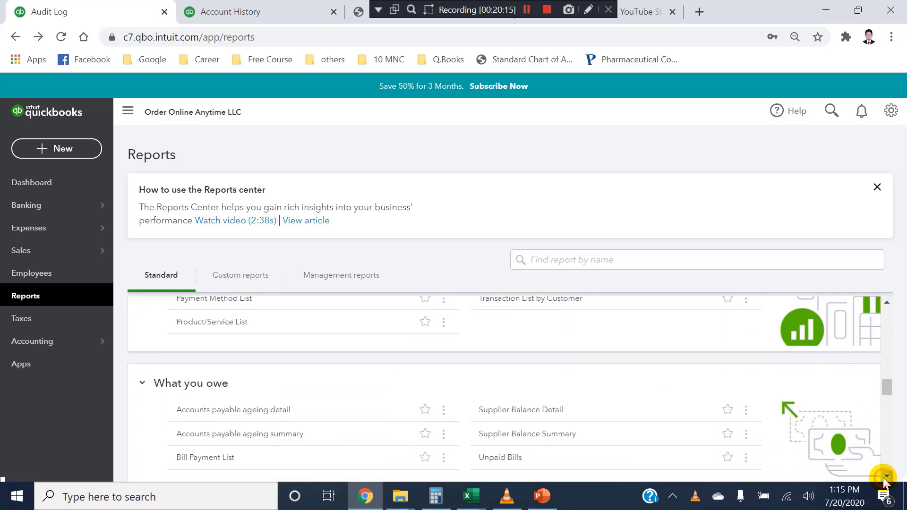
left_click(885, 477)
left_click(884, 477)
left_click(885, 476)
left_click(885, 477)
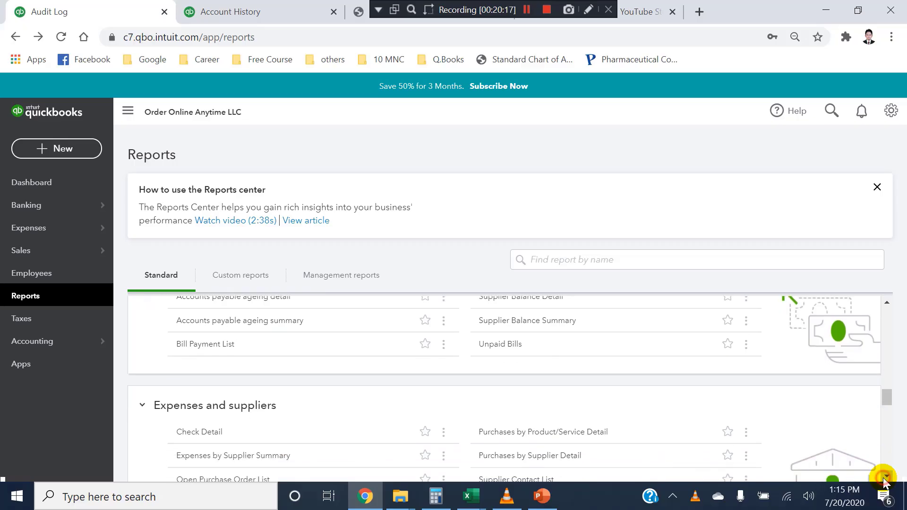
left_click(885, 477)
left_click(885, 477)
left_click(885, 477)
left_click(885, 477)
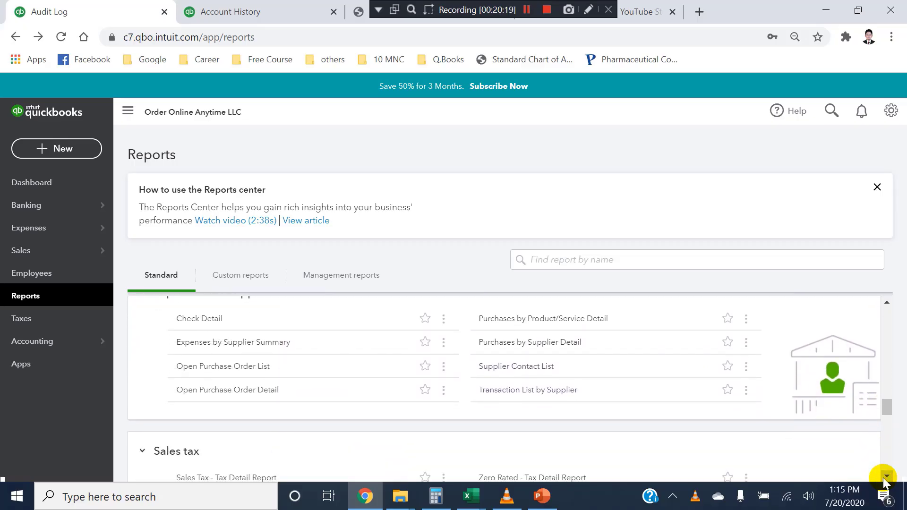
left_click(885, 477)
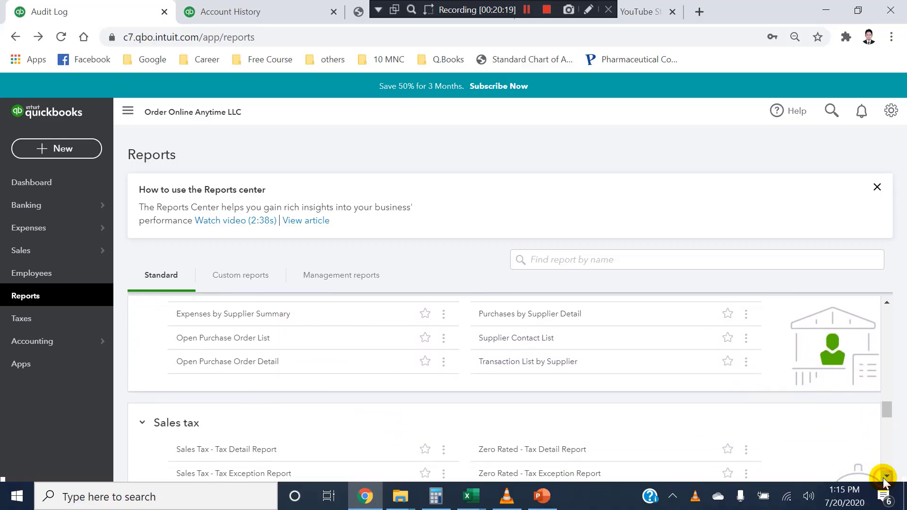
left_click(882, 303)
left_click(881, 304)
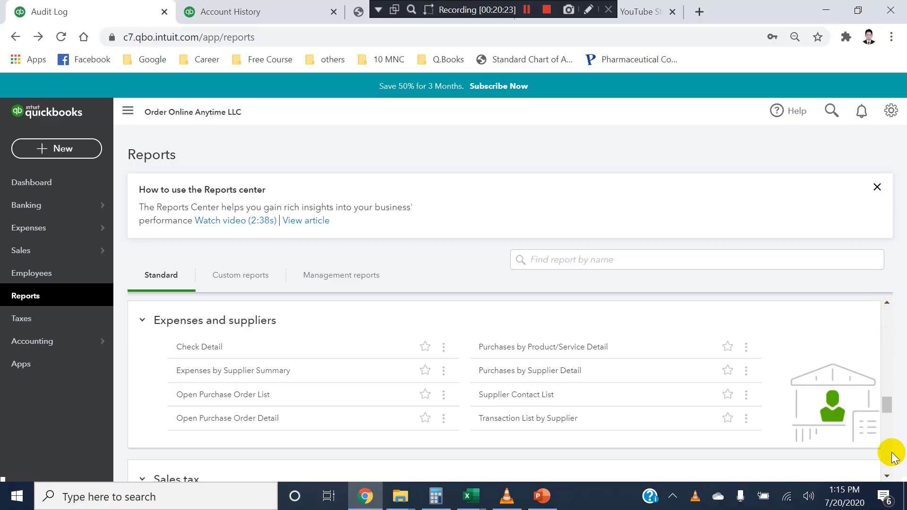
Open the Trial Balance report from the For my accountant category of the standard reports.
left_click(887, 476)
left_click(887, 476)
left_click(887, 476)
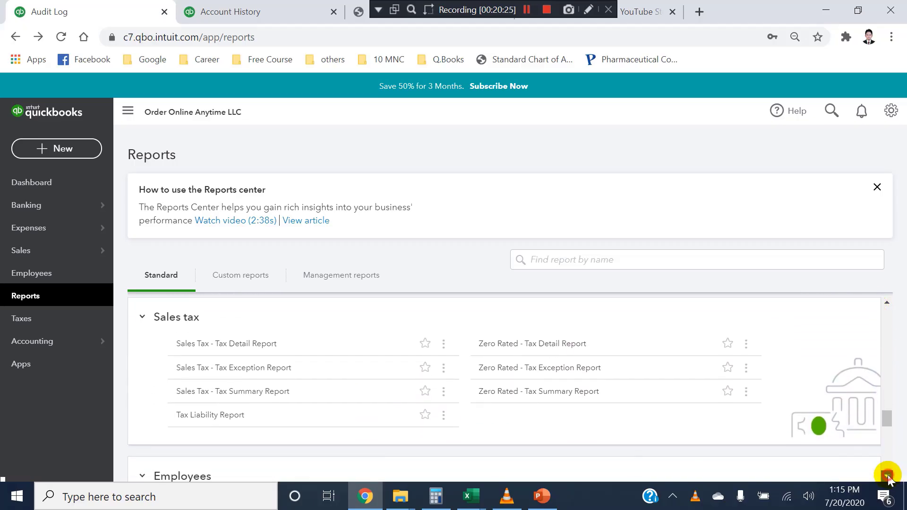
left_click(887, 476)
left_click(886, 476)
left_click(887, 475)
left_click(887, 476)
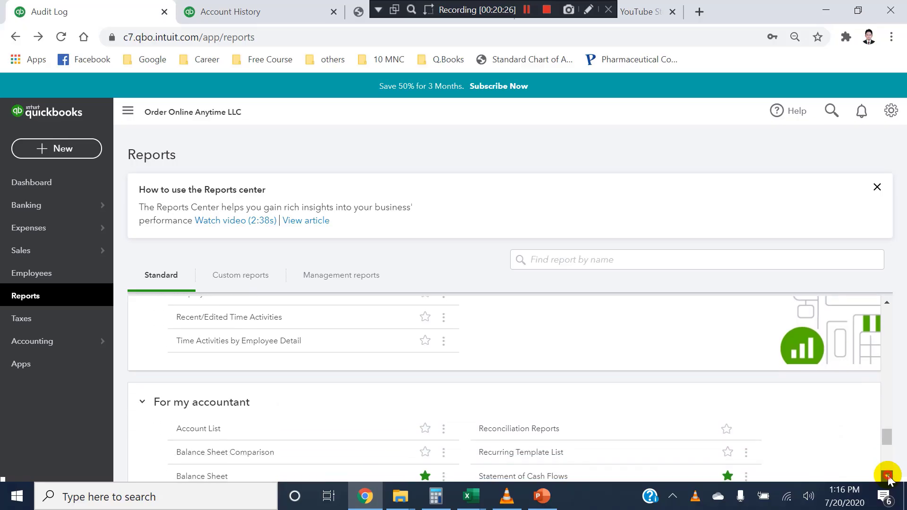
left_click(886, 476)
left_click(887, 476)
left_click(887, 476)
left_click(886, 476)
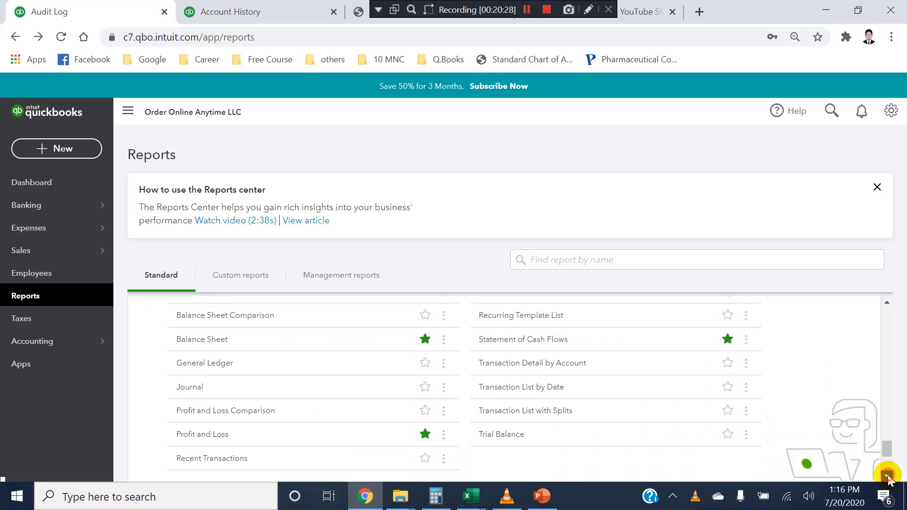
left_click(887, 476)
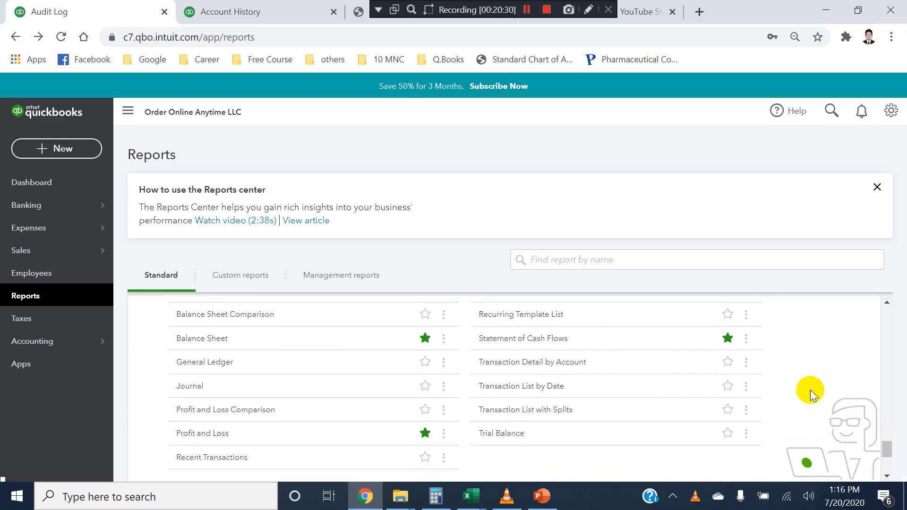
left_click(517, 432)
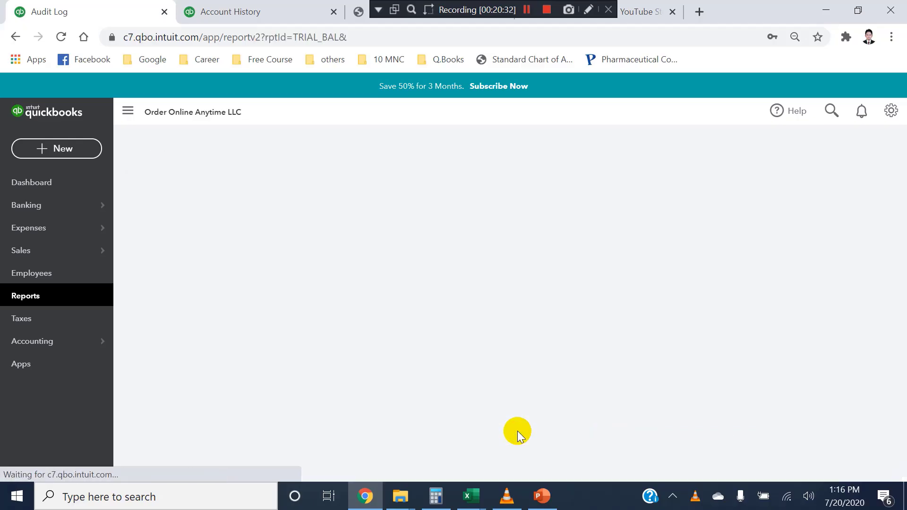
scroll(512, 360, "down", 3)
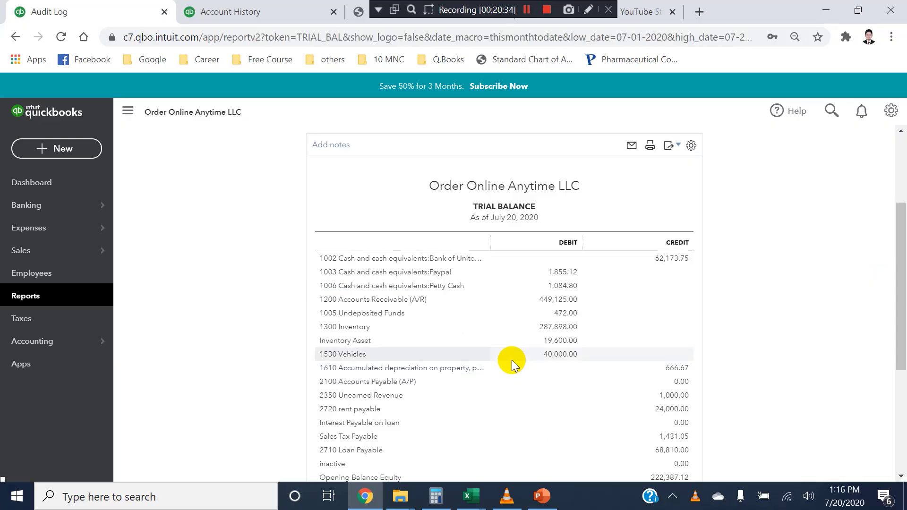
Set the Trial Balance start date to 01-01-2018, run the report and review its debit and credit balances.
left_click_drag(903, 263, 903, 184)
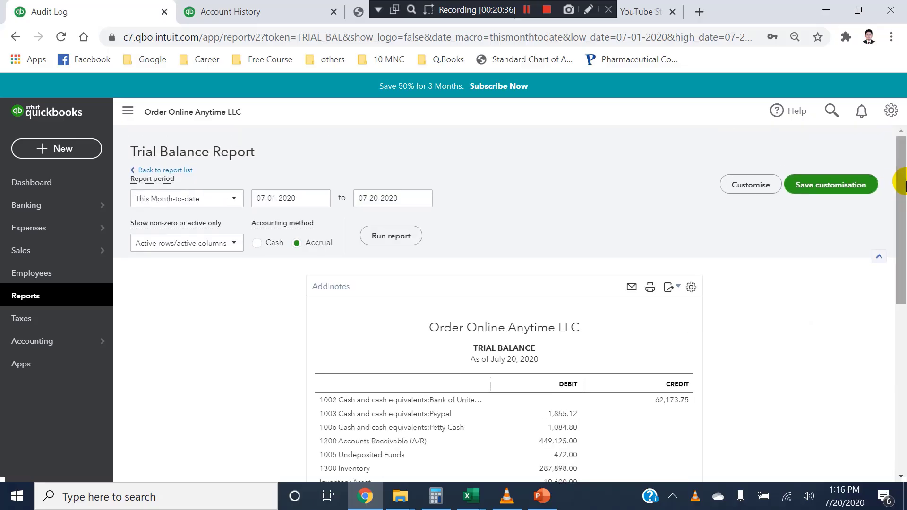
left_click(316, 200)
left_click(304, 227)
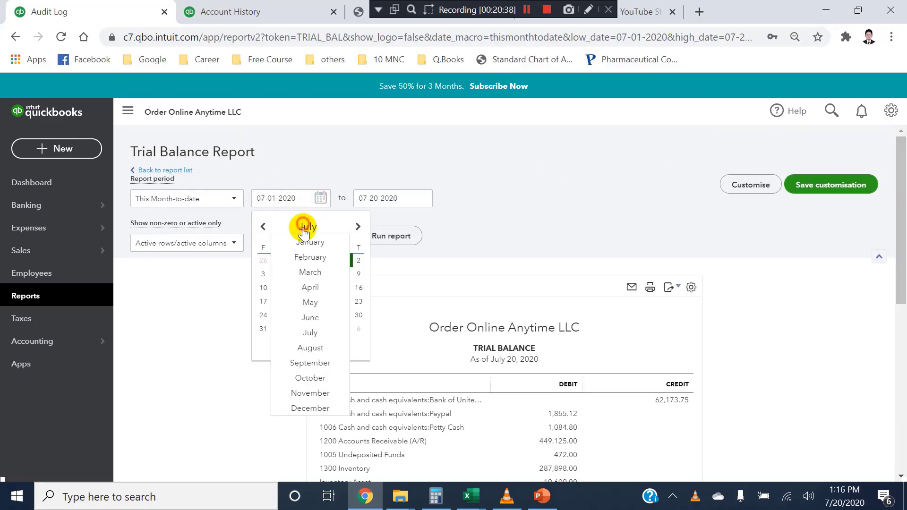
left_click(306, 245)
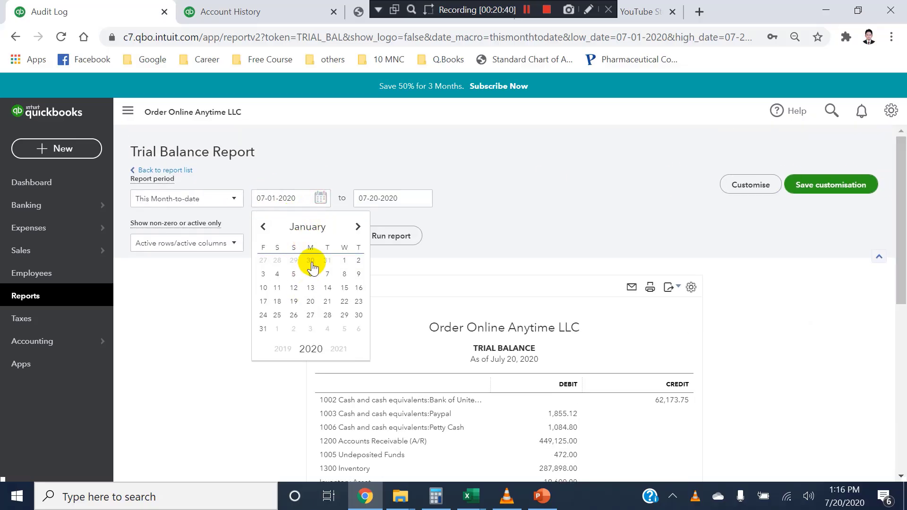
left_click(282, 349)
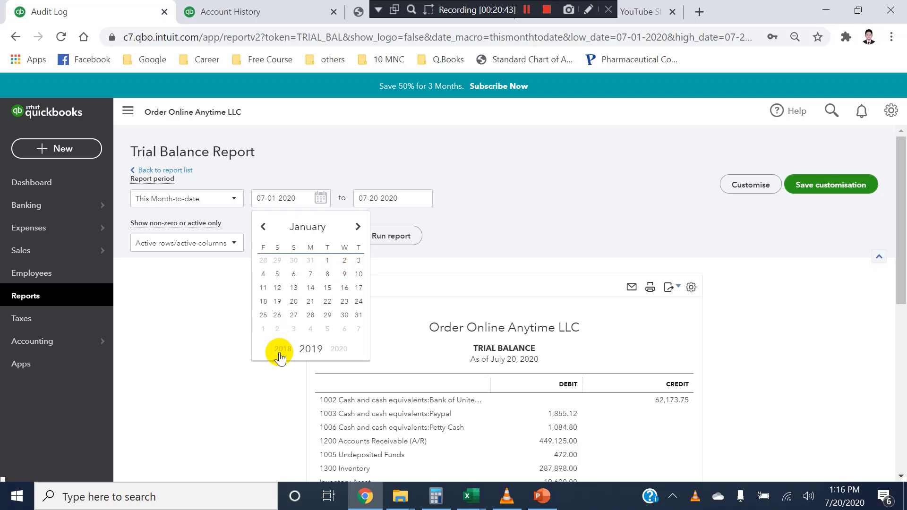
left_click(282, 350)
left_click(309, 260)
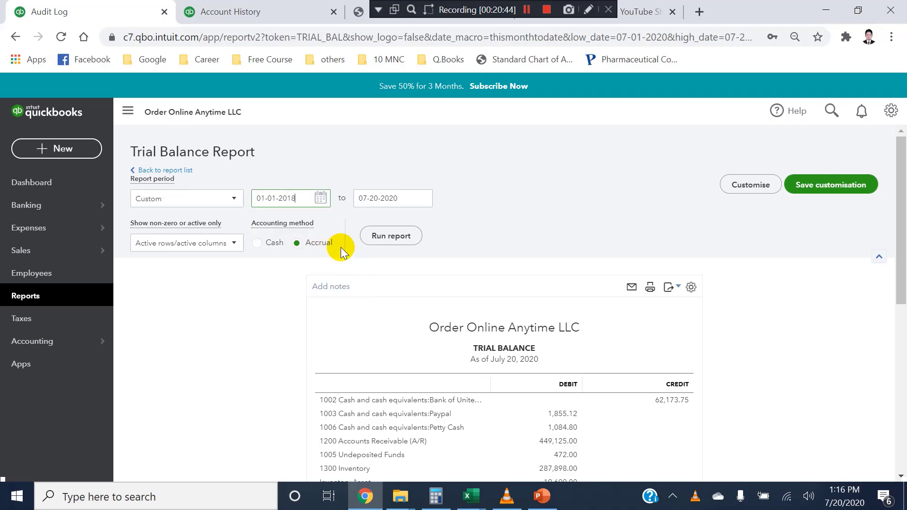
left_click(392, 237)
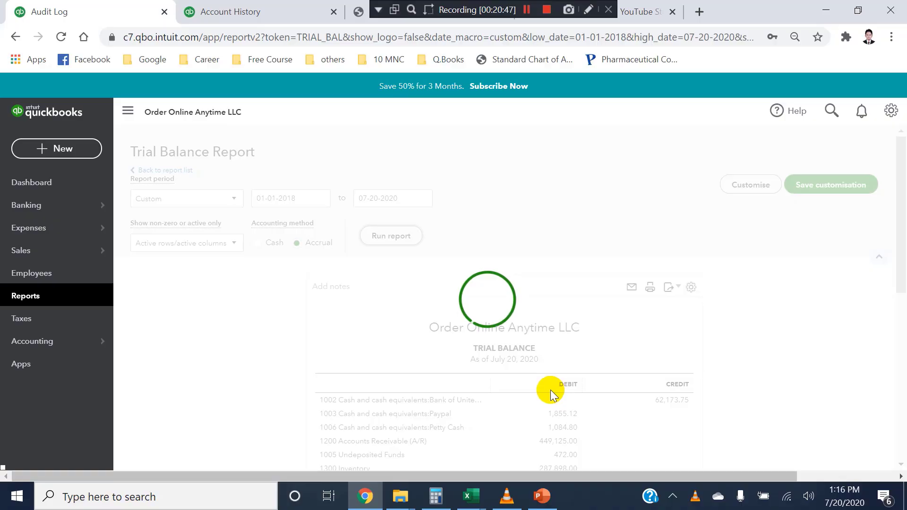
scroll(678, 340, "down", 3)
left_click_drag(899, 257, 896, 125)
scroll(903, 287, "down", 3)
scroll(904, 291, "up", 1)
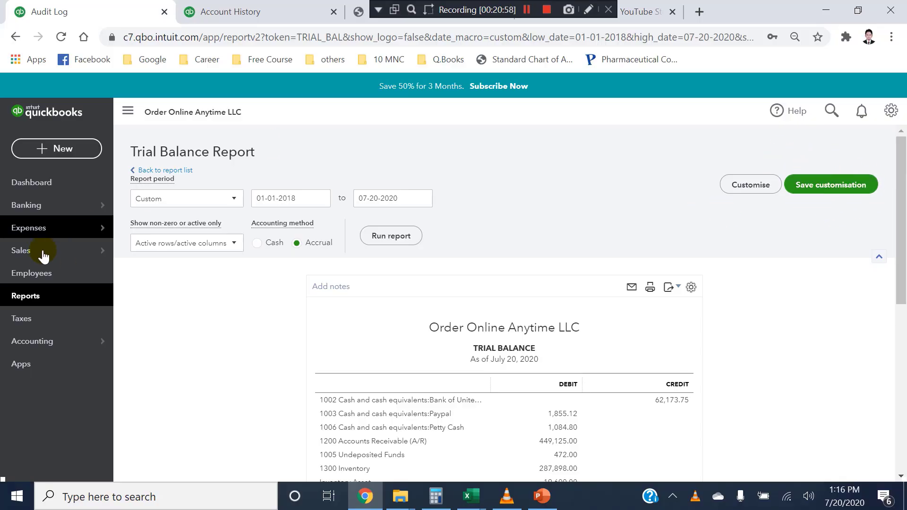
Open the custom reports list in the Reports center and review the saved Profit and Loss and Balance Sheet reports.
left_click(27, 296)
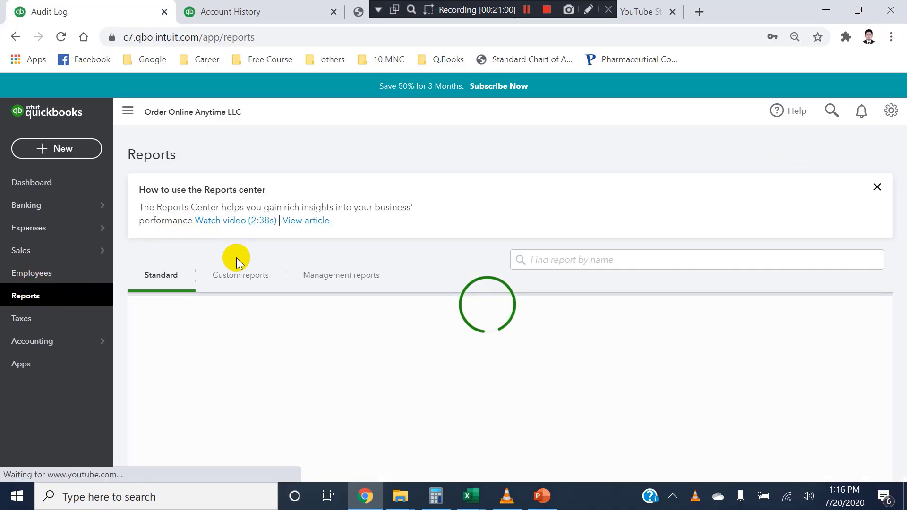
left_click(239, 279)
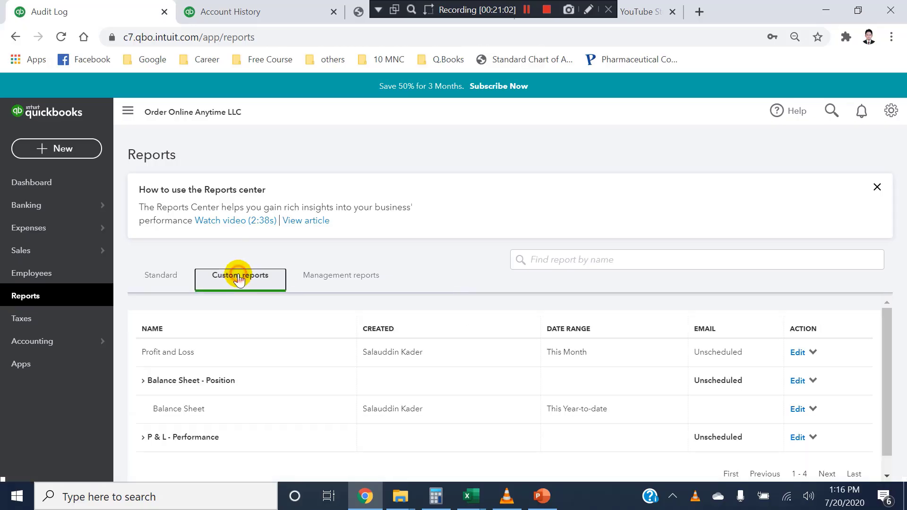
left_click(884, 333)
mouse_move(884, 333)
left_mouse_down()
mouse_move(882, 395)
mouse_move(882, 323)
left_mouse_up()
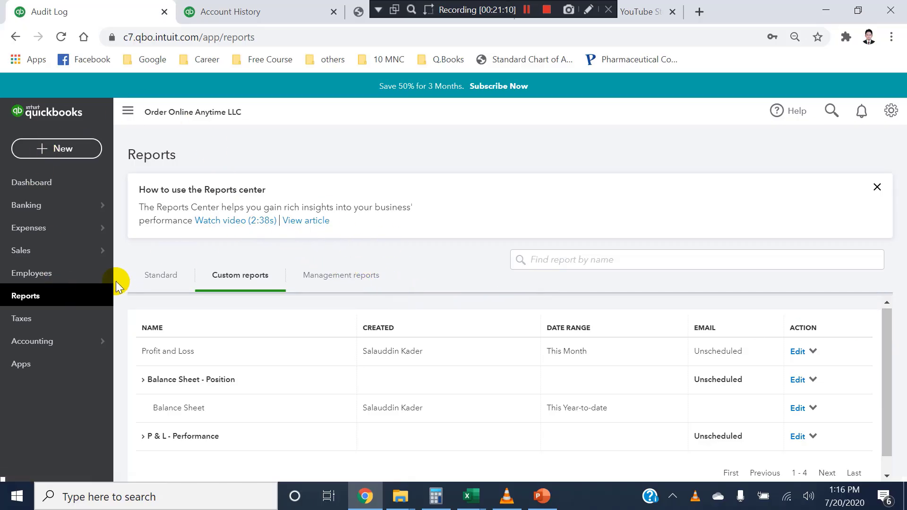
left_click(380, 157)
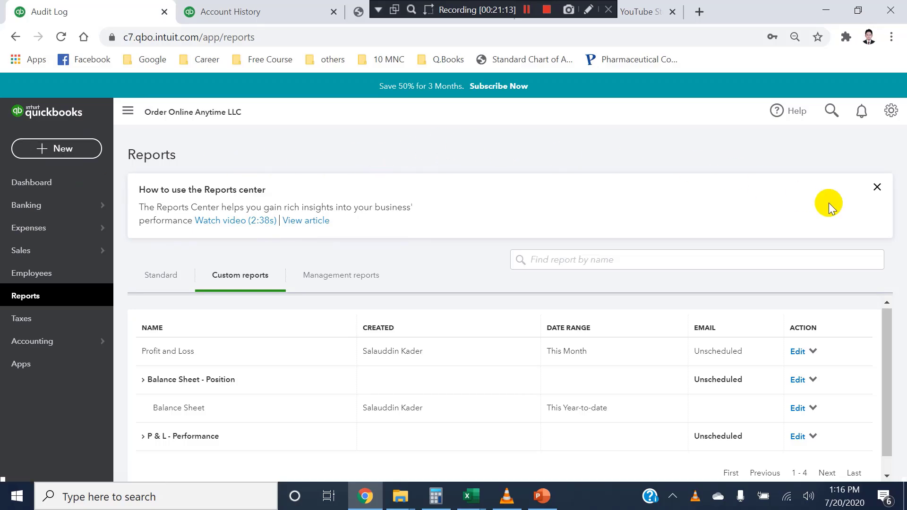
Dismiss the Reports center how-to notice and view the management reports before returning to the standard reports.
left_click(877, 187)
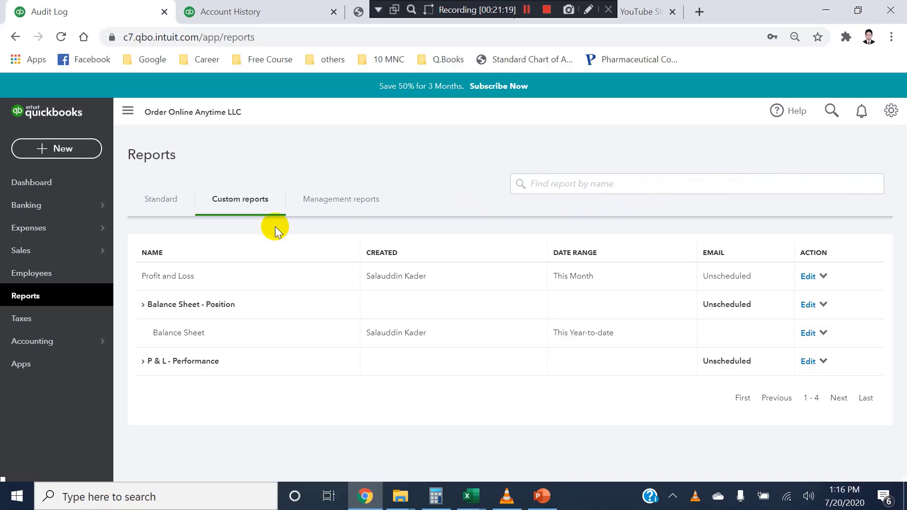
left_click(351, 208)
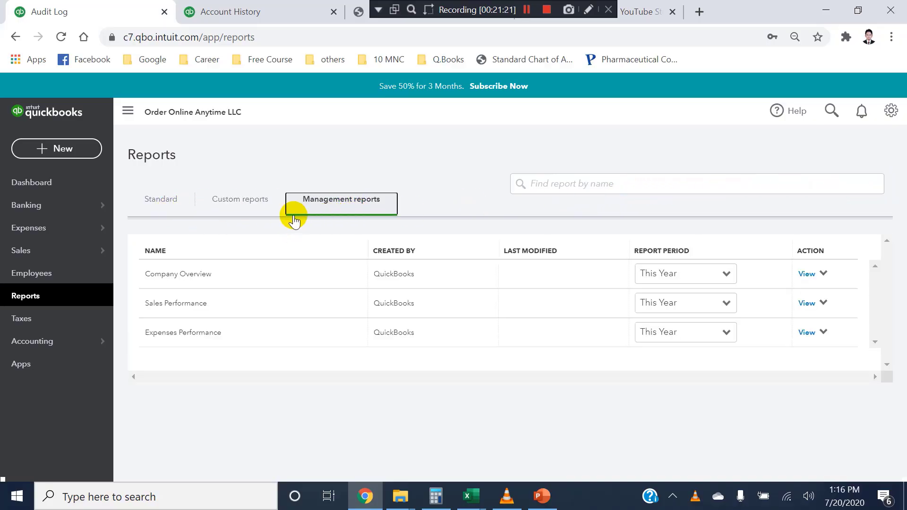
left_click(151, 213)
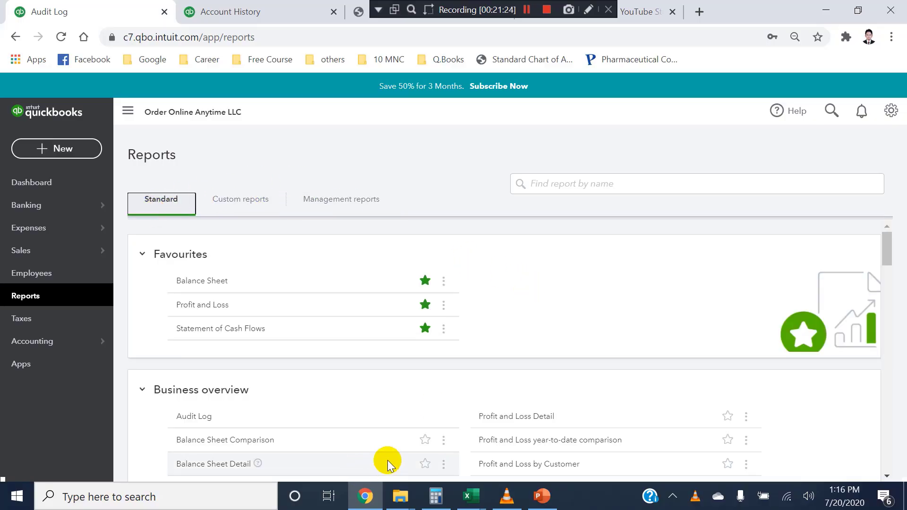